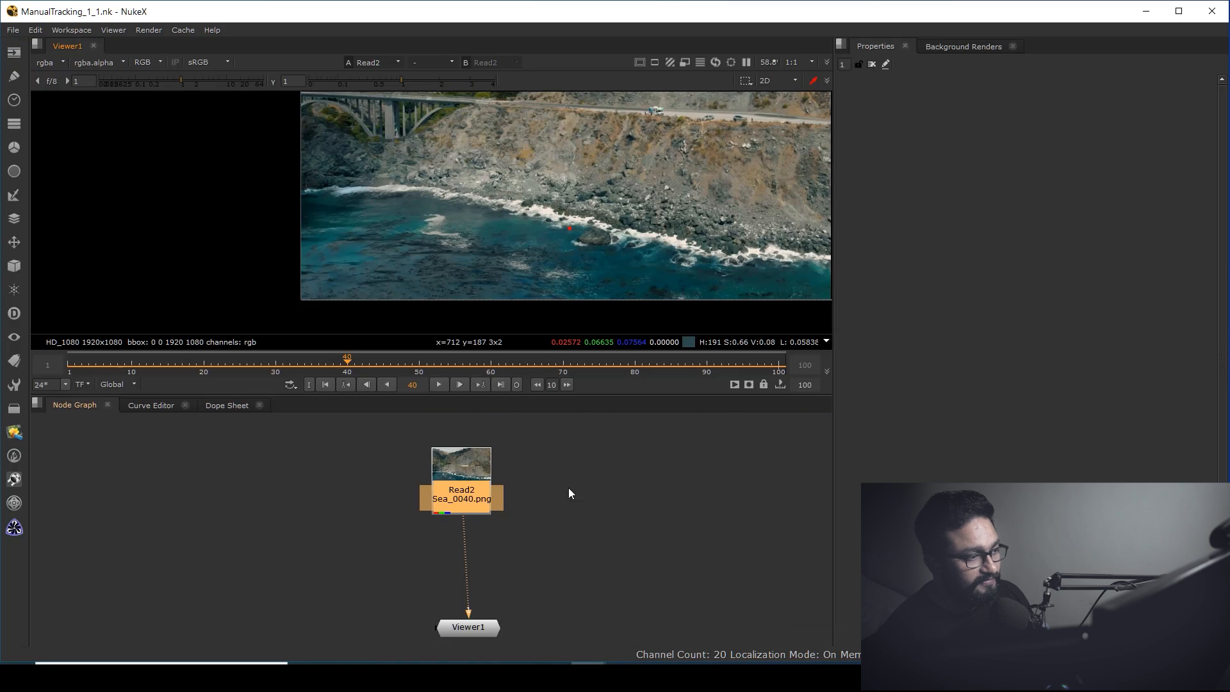
Align the Read2 node above Viewer1 and set the playhead to frame 1
drag(464, 503, 470, 502)
click(327, 385)
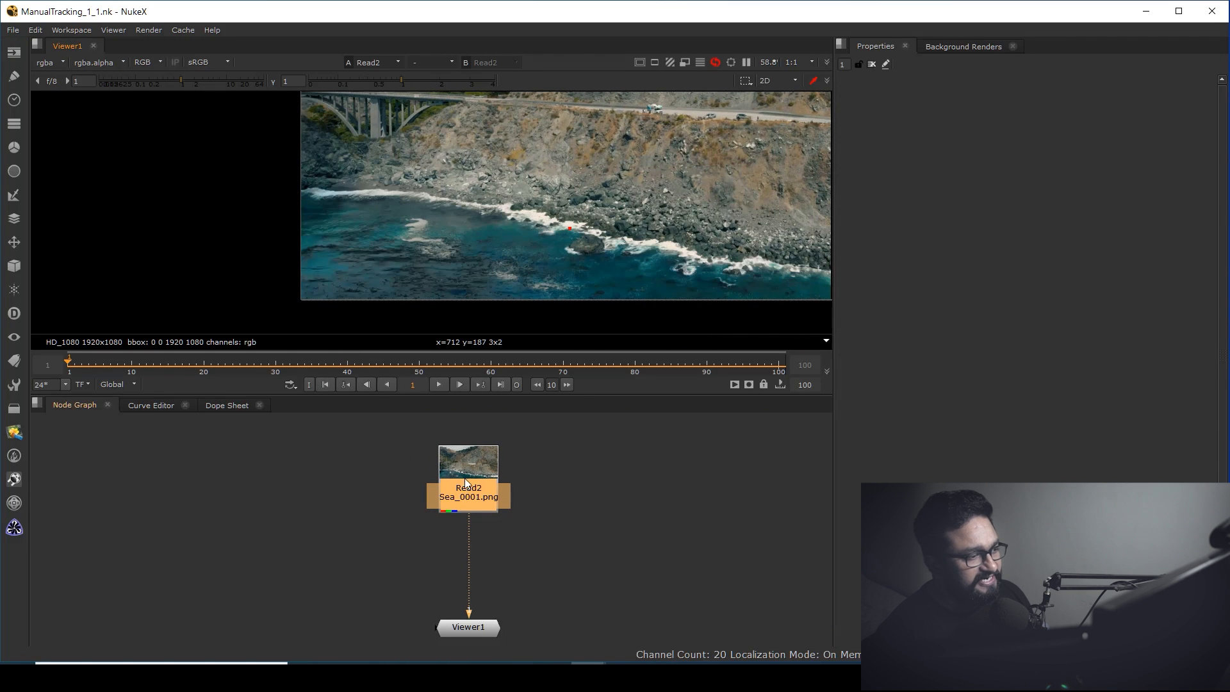
middle_drag(520, 503, 519, 508)
click(542, 491)
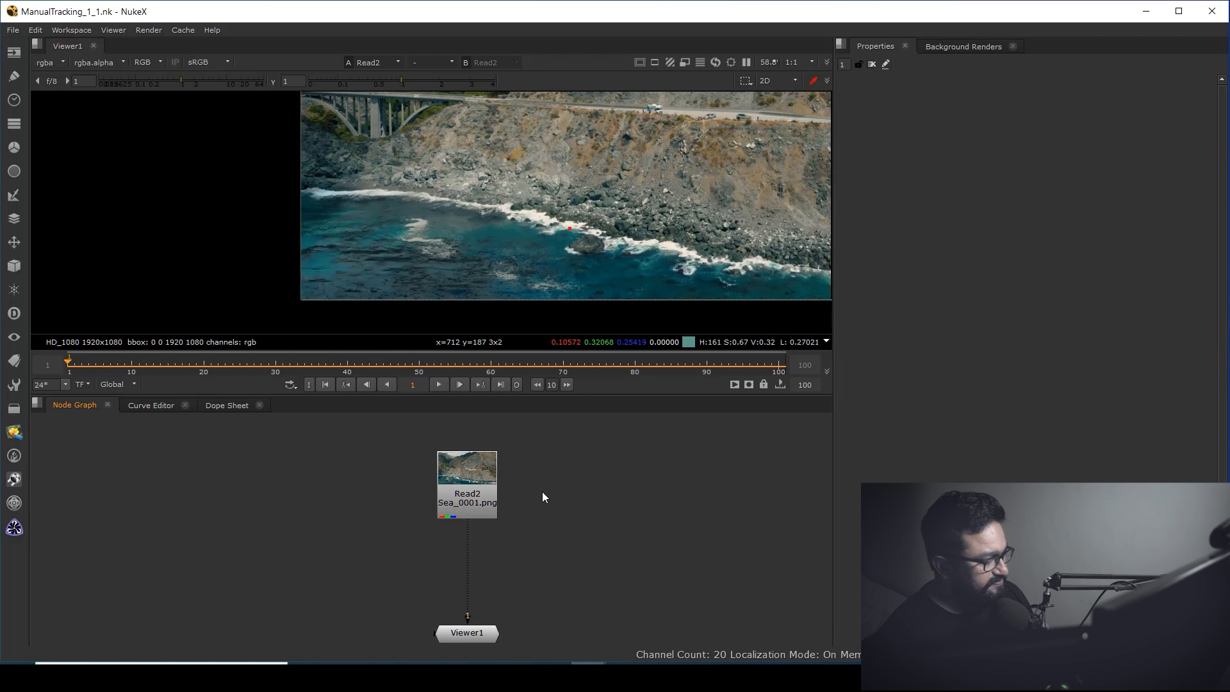
Add a CameraTracker node, insert it between Read2 and Viewer1, and fit the footage in the viewer
key(Tab)
text(cam)
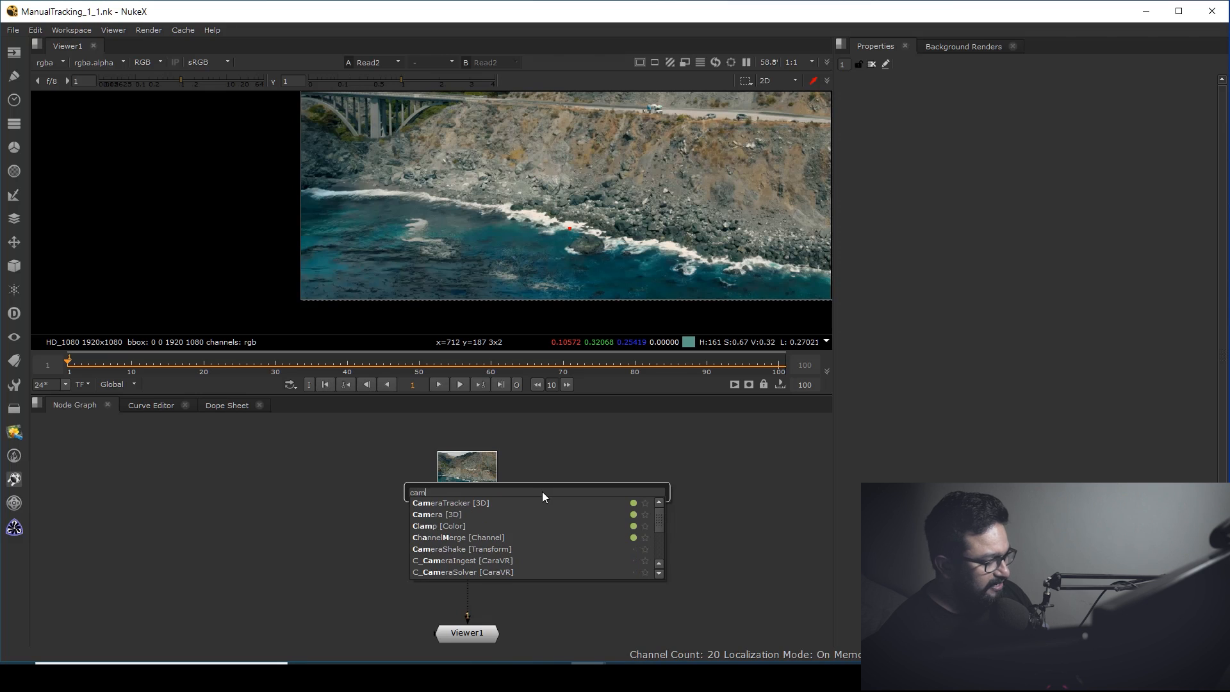
click(469, 504)
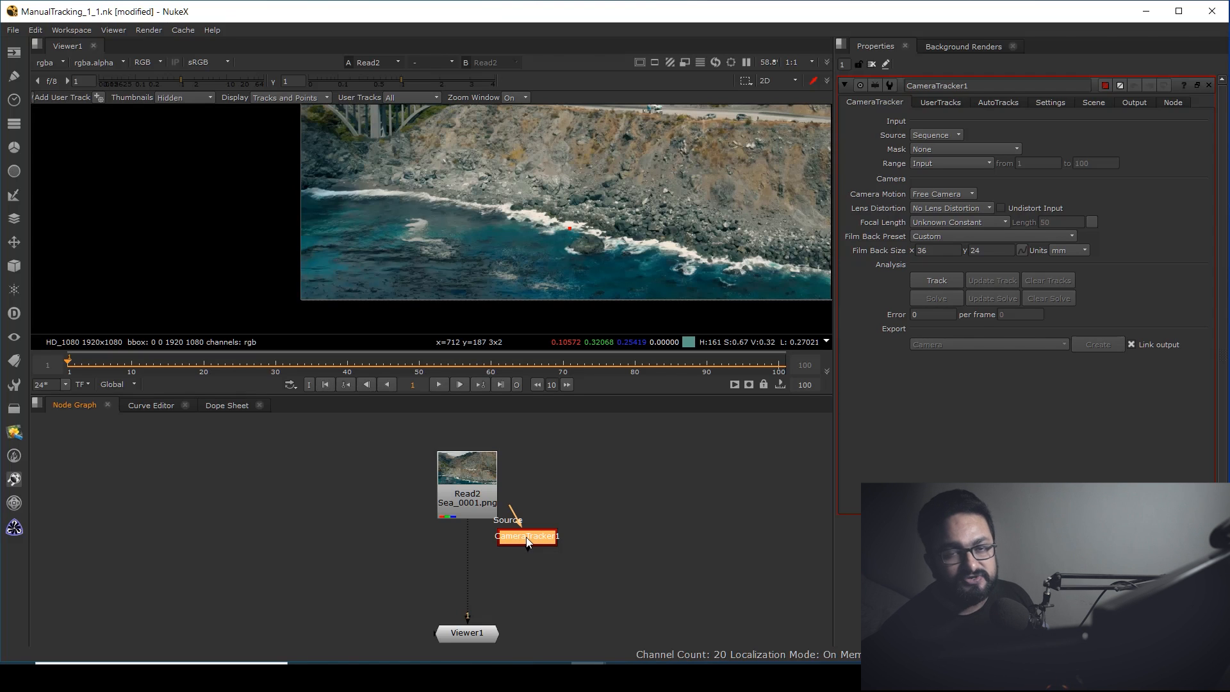
drag(527, 537, 469, 555)
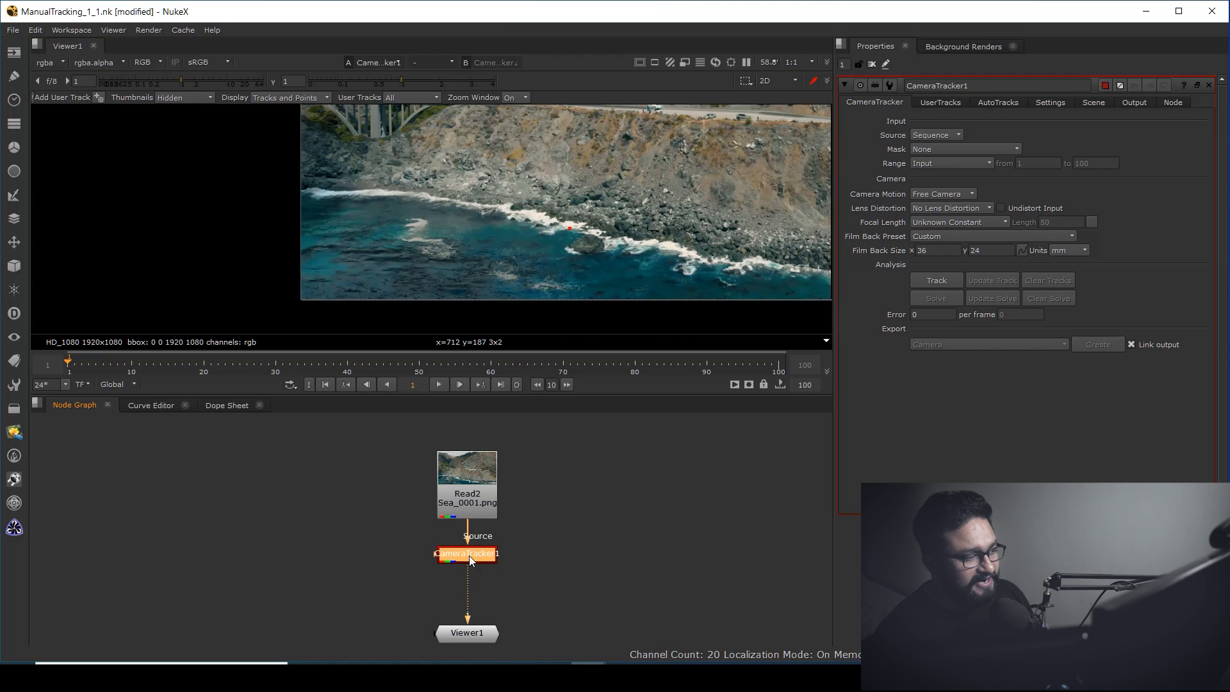
key(f)
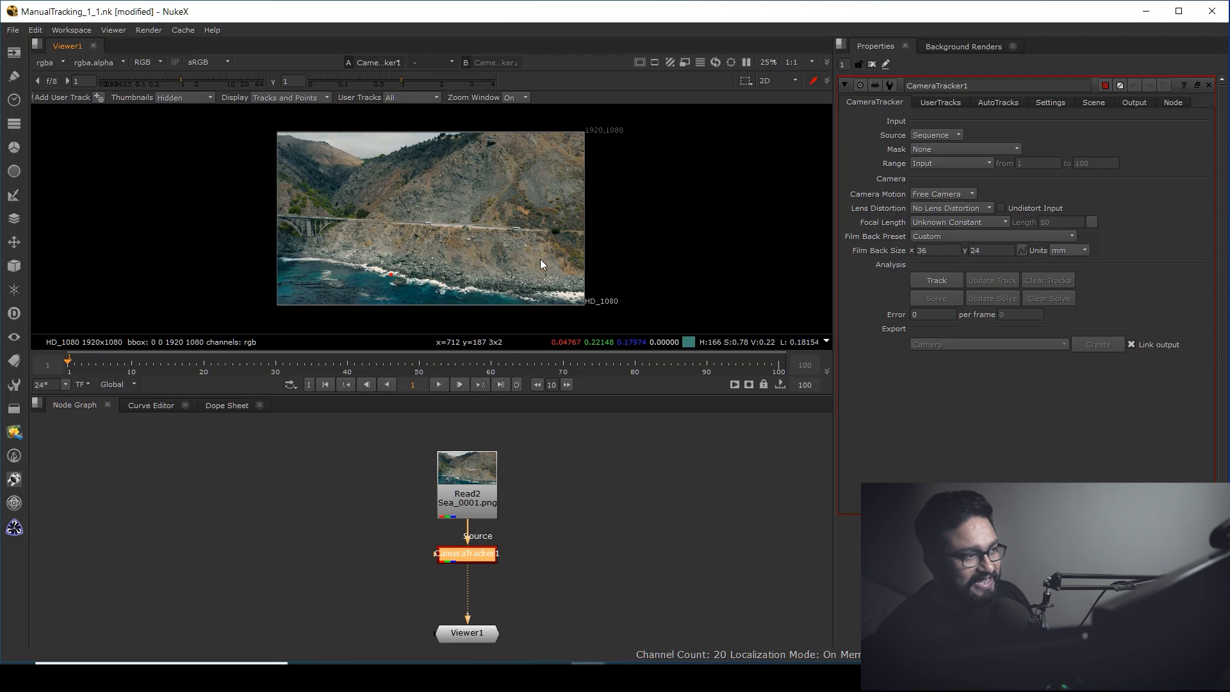
middle_drag(491, 241, 498, 245)
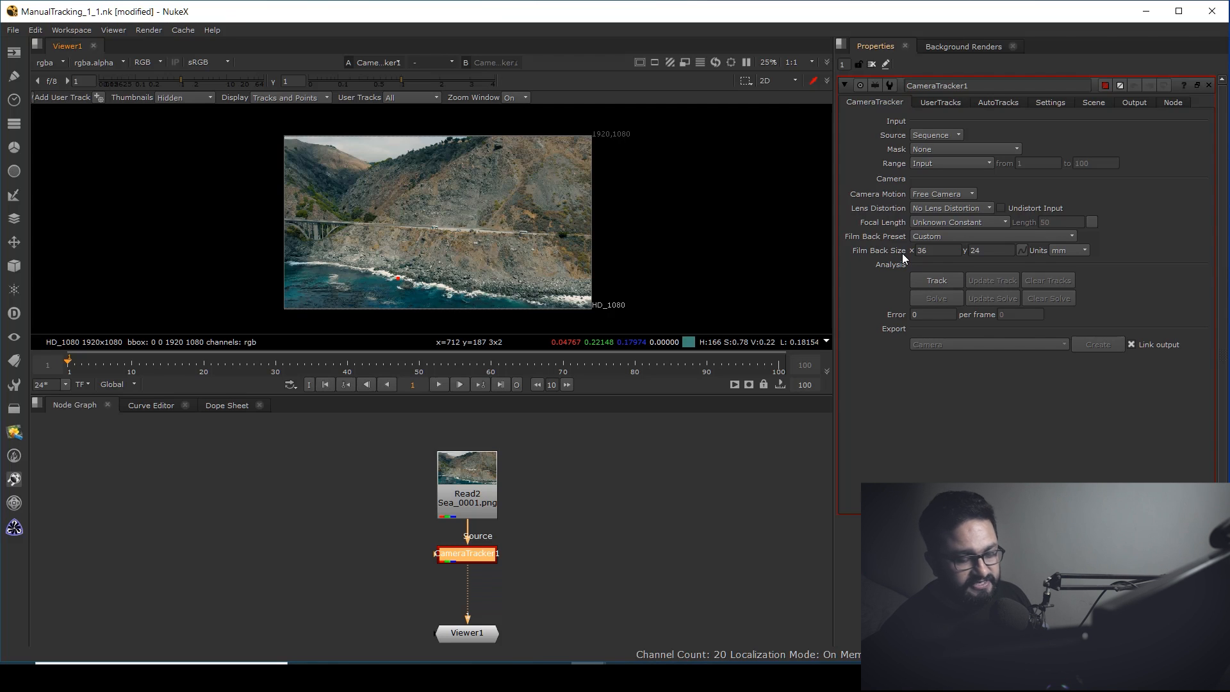
Add a new user track in CameraTracker1's UserTracks settings
click(955, 102)
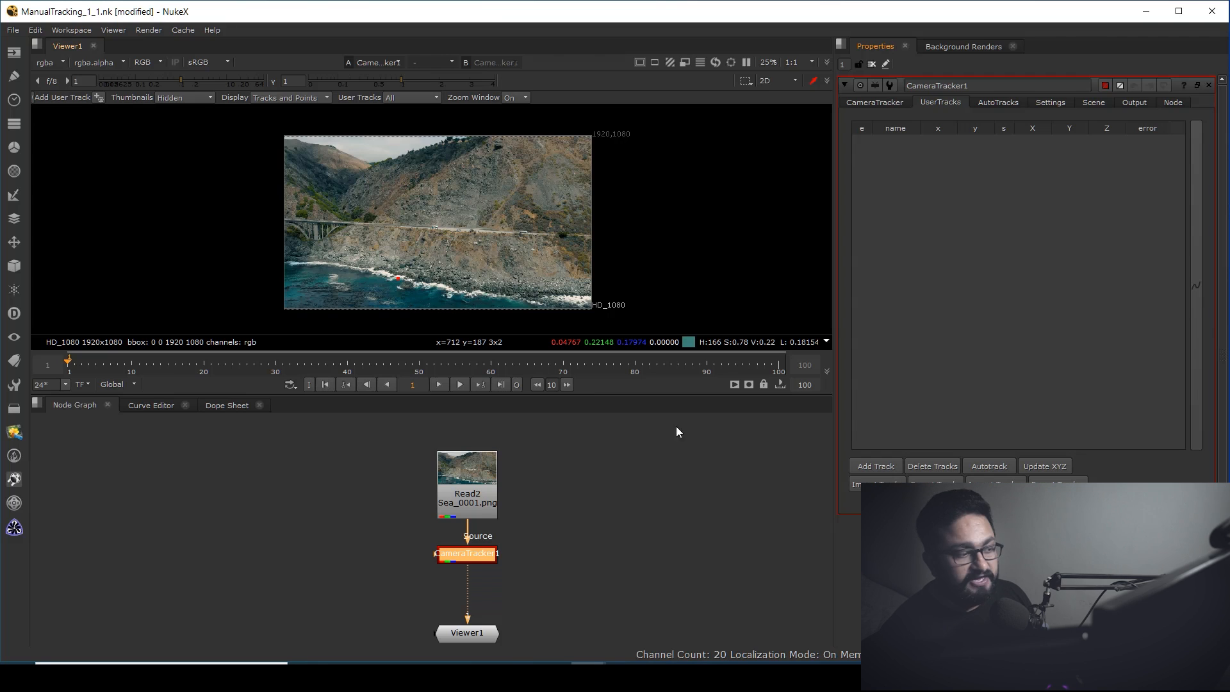
scroll(491, 536, up, 2)
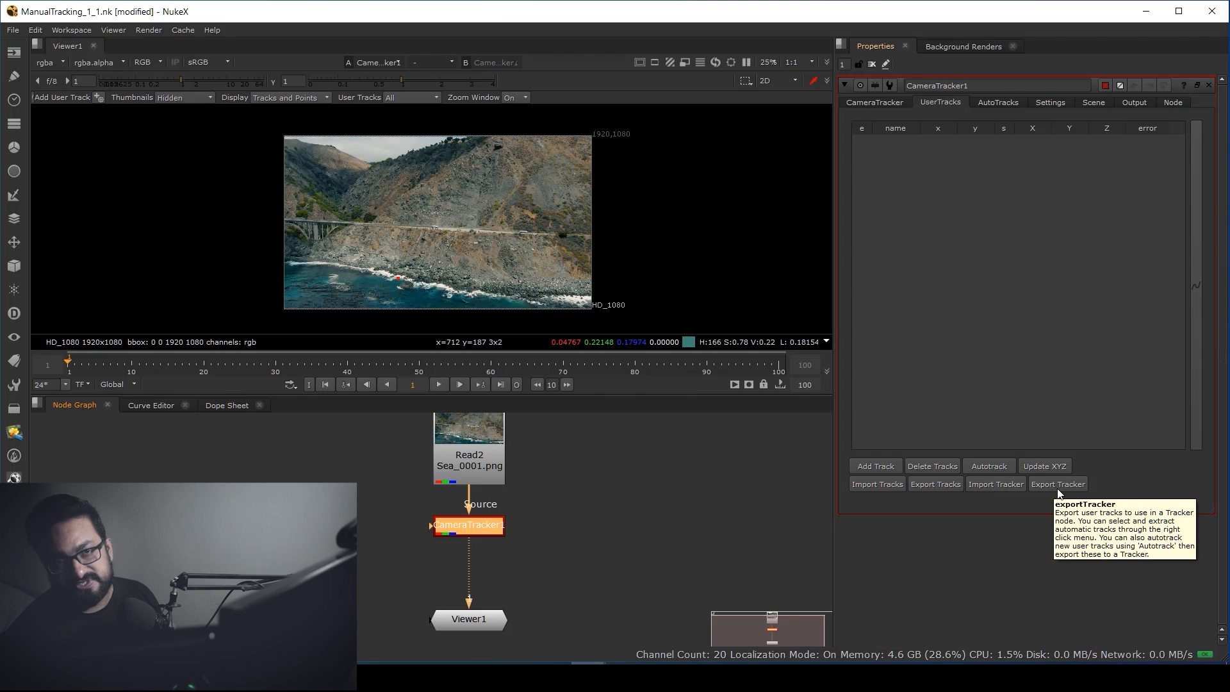
click(801, 496)
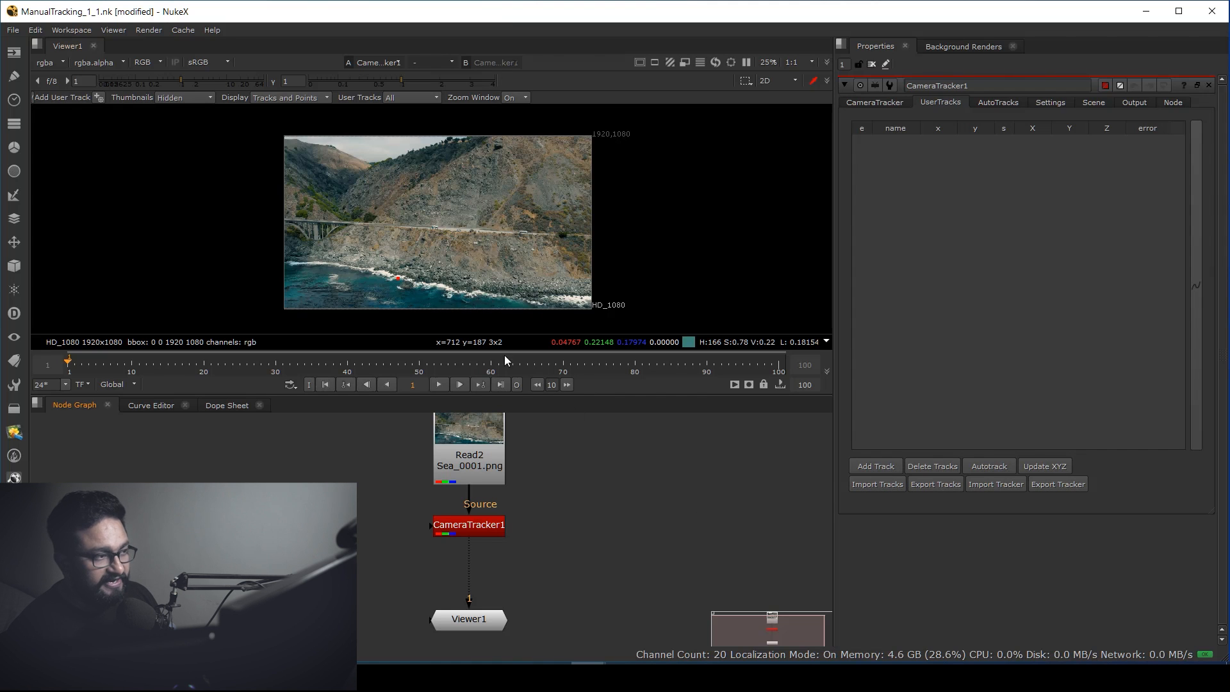
scroll(452, 252, up, 4)
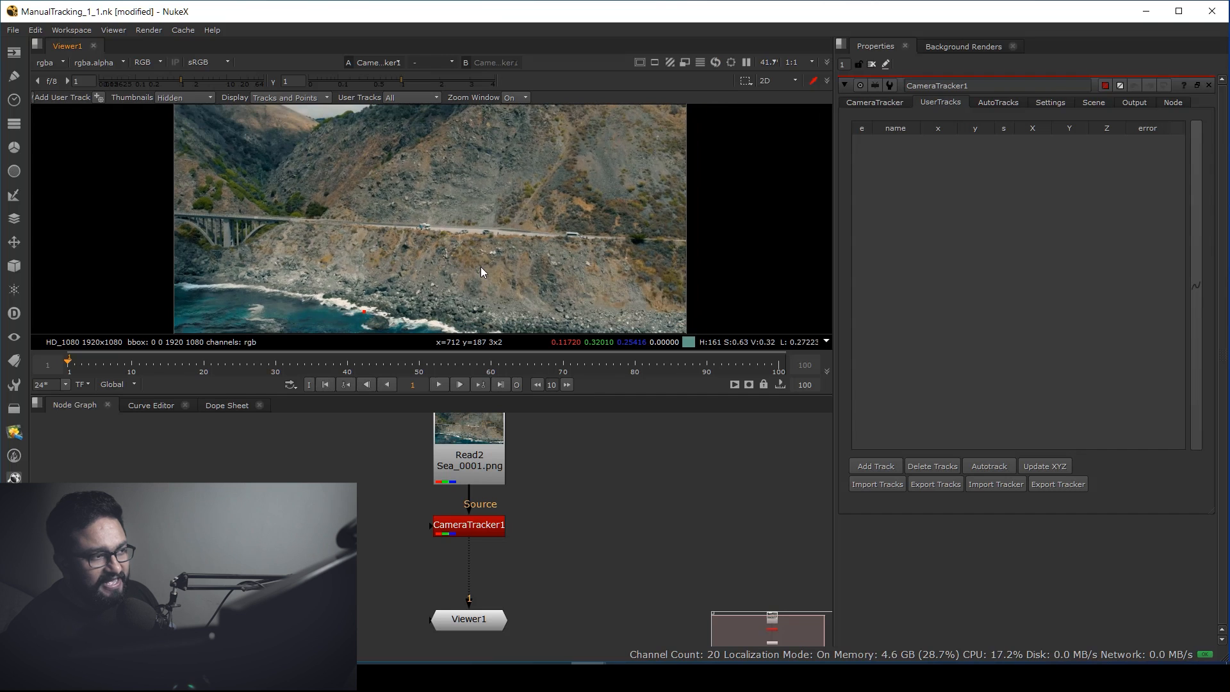
click(875, 466)
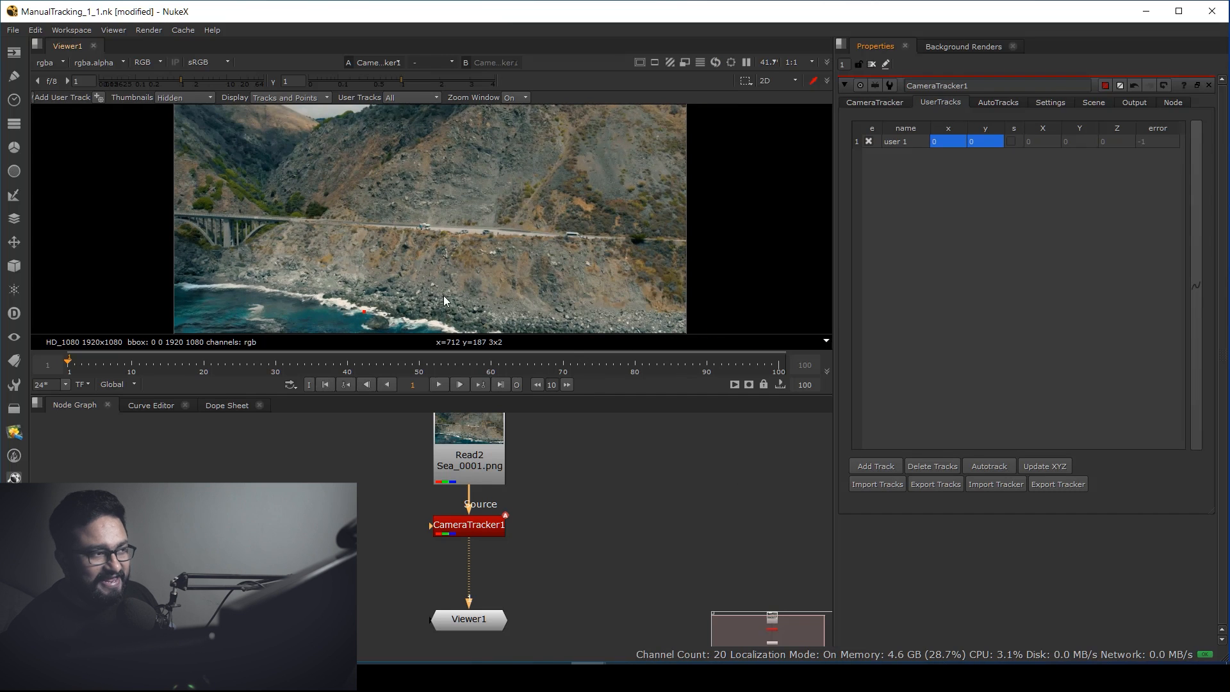
Move the user 1 track from the image's corner onto the sea foam at about x 401, y 141
middle_drag(445, 244, 475, 220)
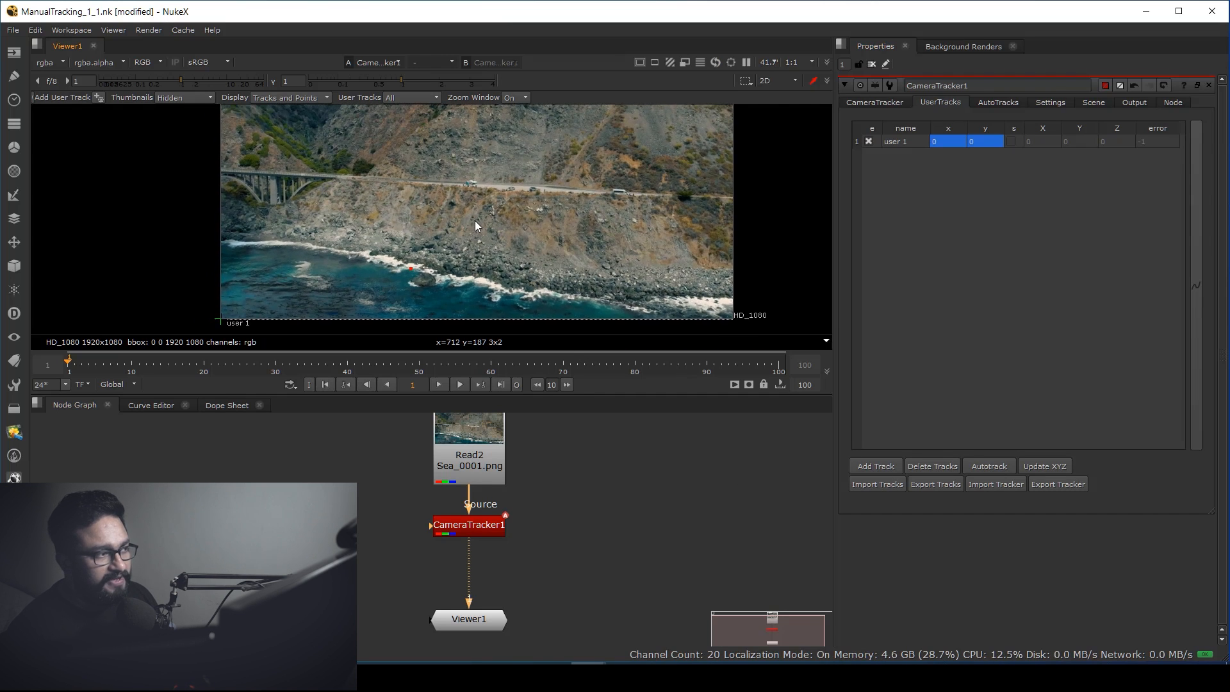
scroll(398, 254, down, 2)
scroll(309, 271, up, 12)
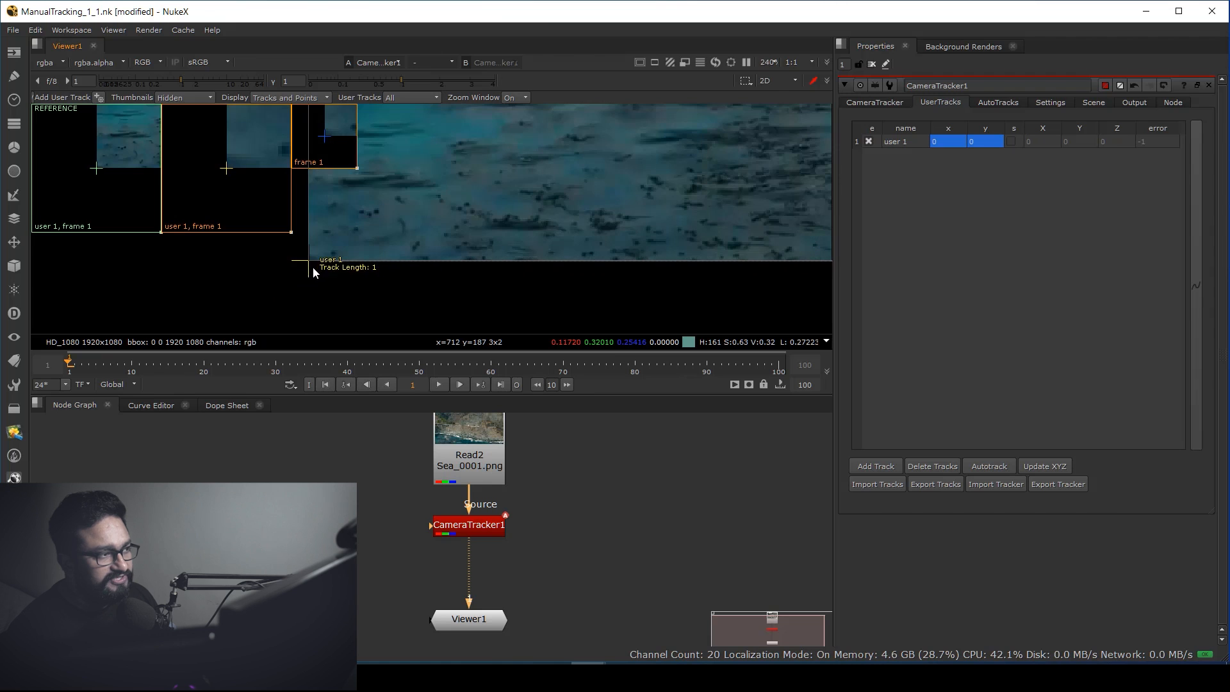
drag(307, 265, 549, 198)
middle_drag(549, 199, 257, 330)
drag(256, 331, 628, 186)
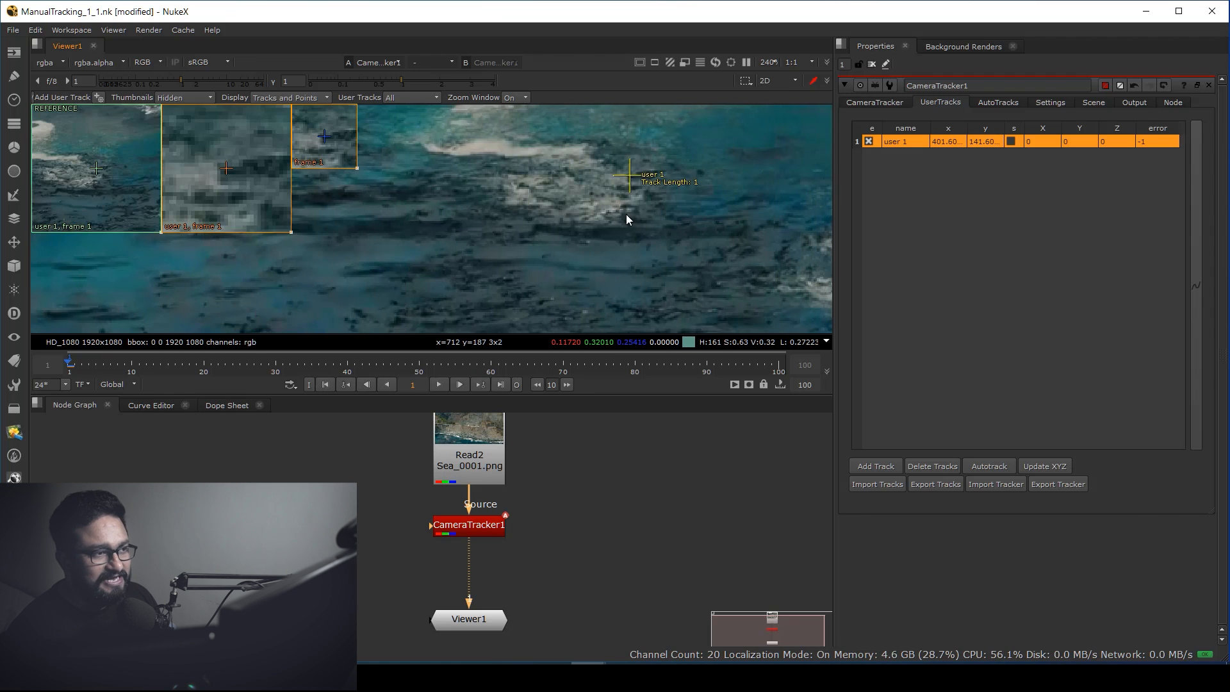
Move the user 1 track off the water onto the rocky cliff at about x 1106, y 318
scroll(453, 321, down, 6)
middle_drag(457, 303, 466, 289)
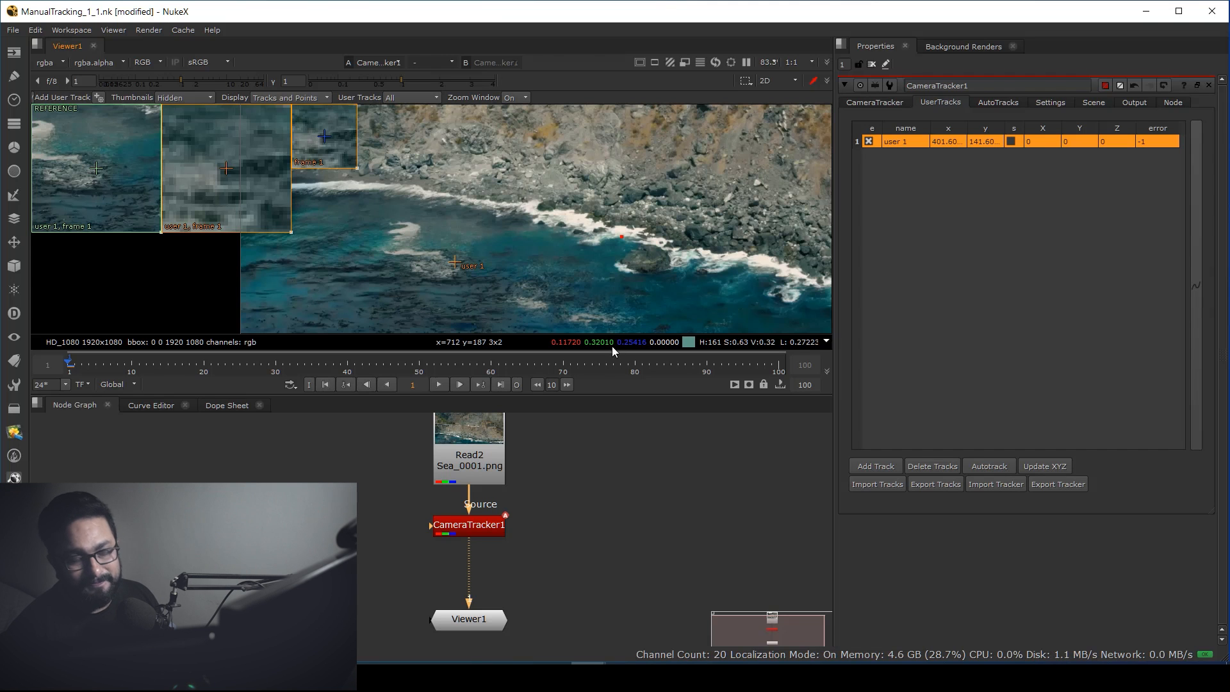
scroll(587, 272, down, 3)
scroll(482, 264, down, 3)
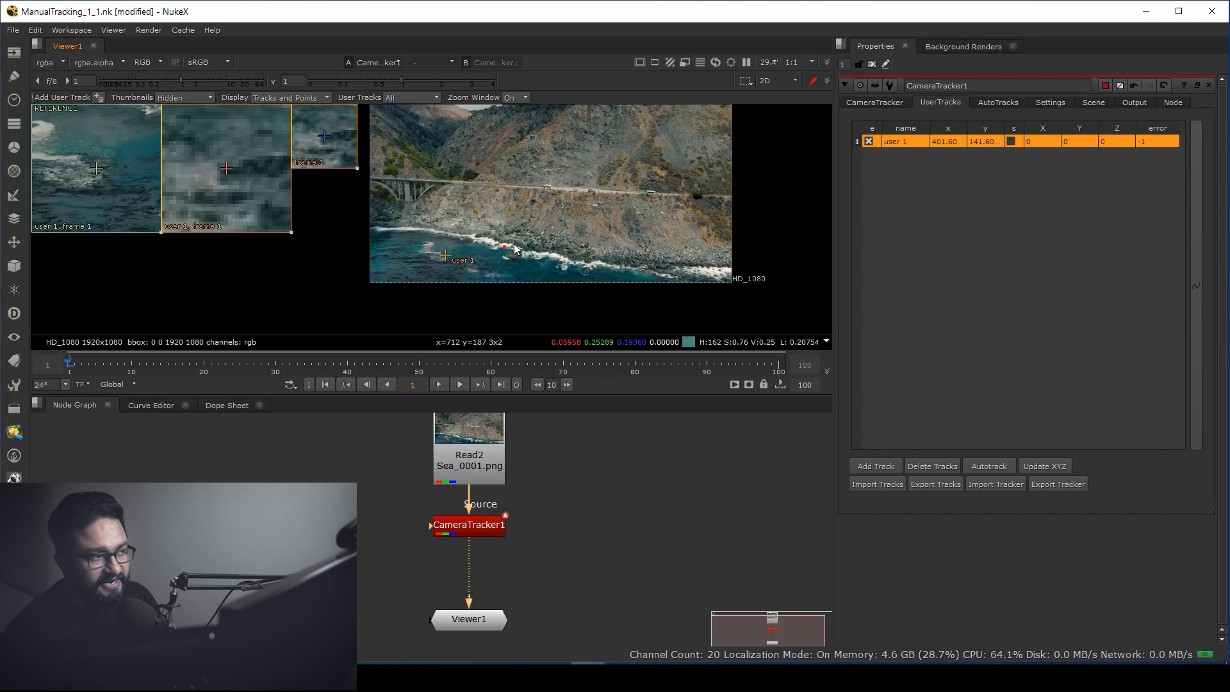
scroll(514, 245, up, 1)
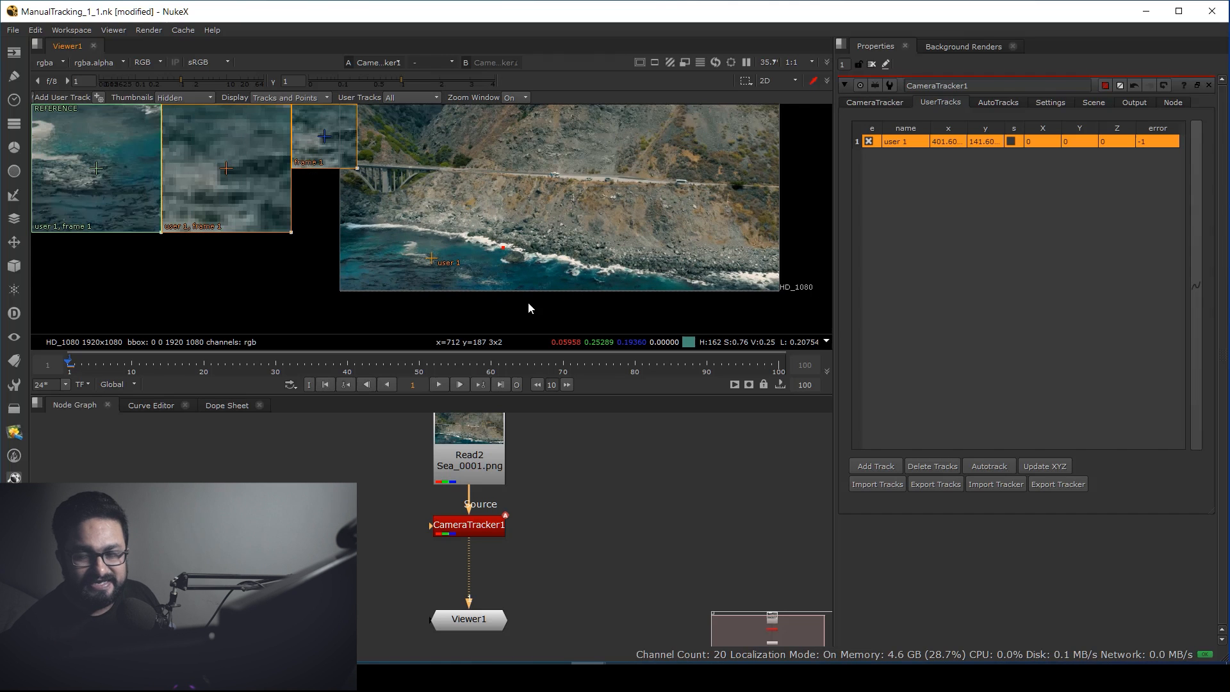
scroll(466, 273, up, 2)
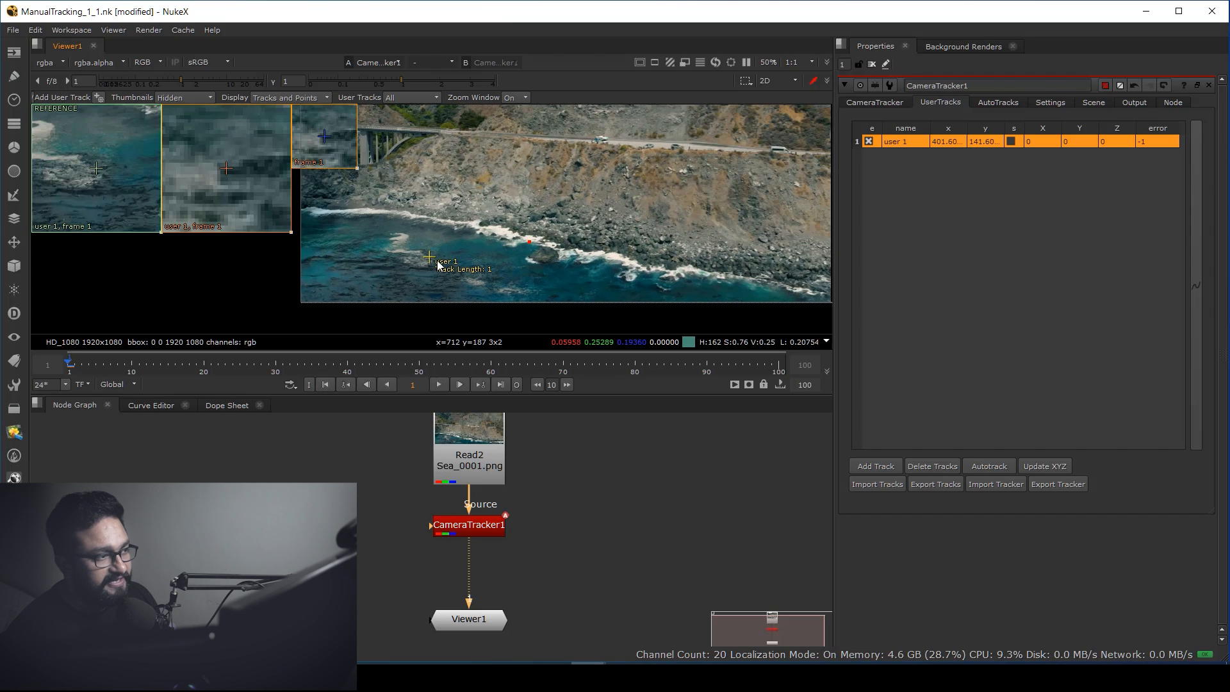
mouse_move(432, 260)
mouse_down()
mouse_move(593, 219)
mouse_move(624, 189)
mouse_move(656, 205)
mouse_up()
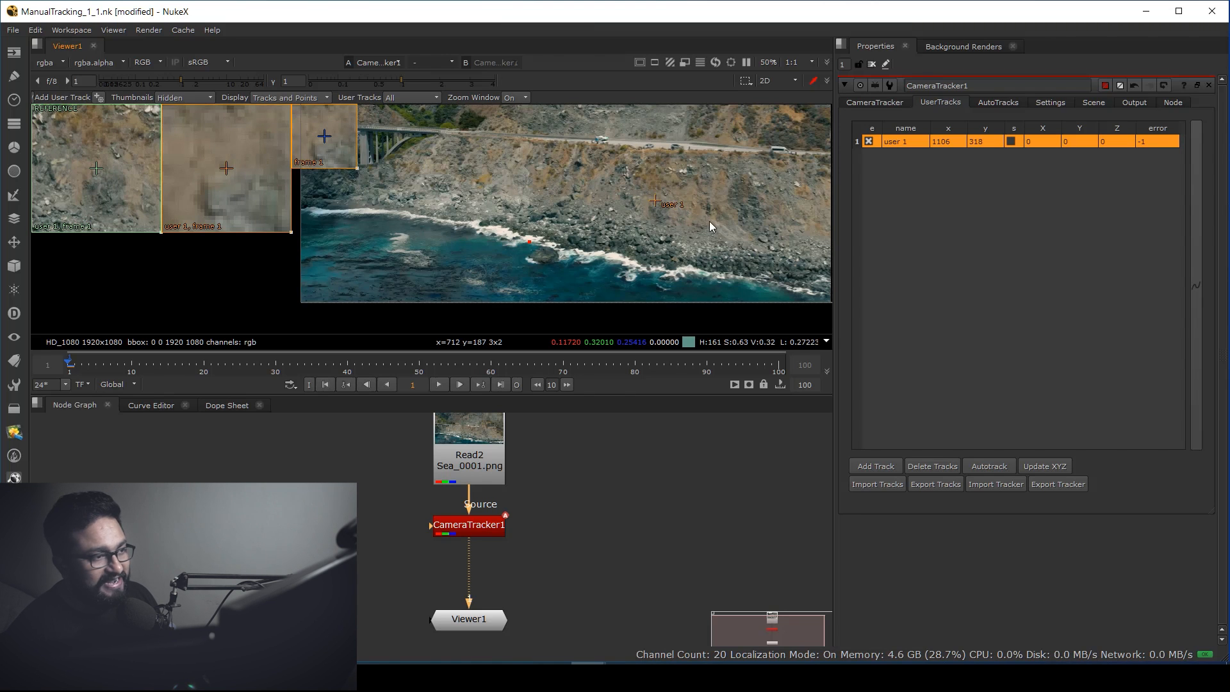
Reposition the user 1 track on a small rock on the cliff at about x 1139, y 337
scroll(556, 252, up, 8)
scroll(559, 242, up, 4)
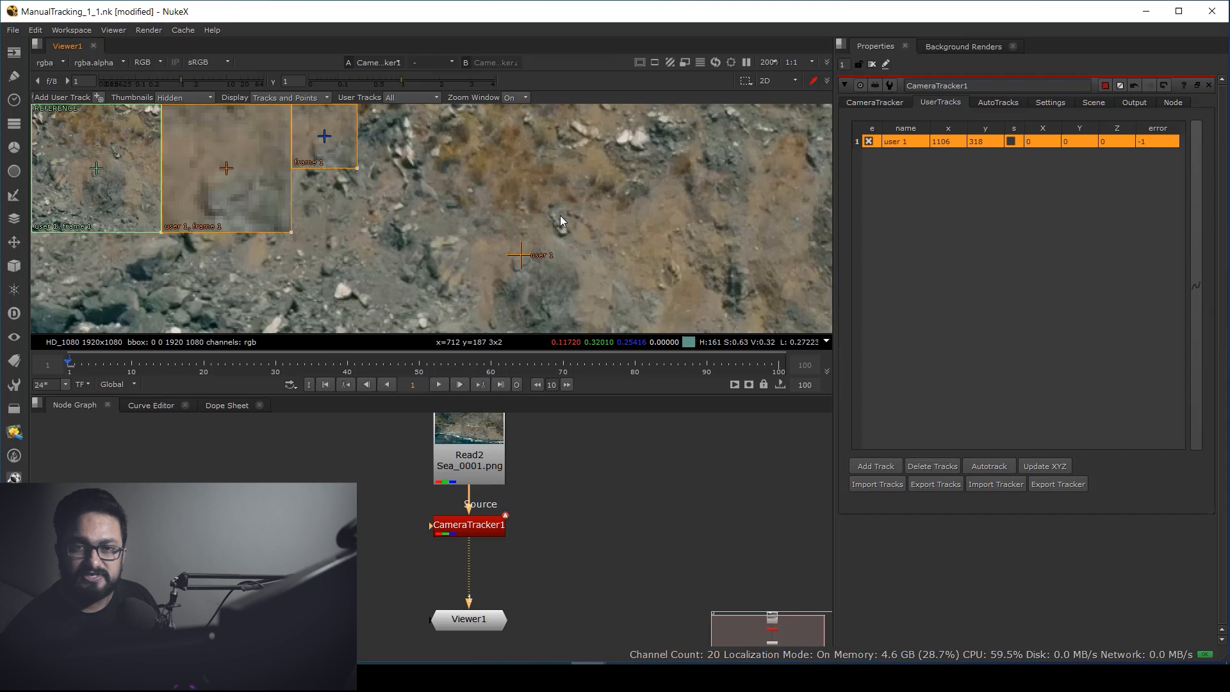
scroll(552, 241, up, 5)
drag(519, 266, 573, 224)
scroll(565, 233, up, 8)
scroll(572, 224, down, 10)
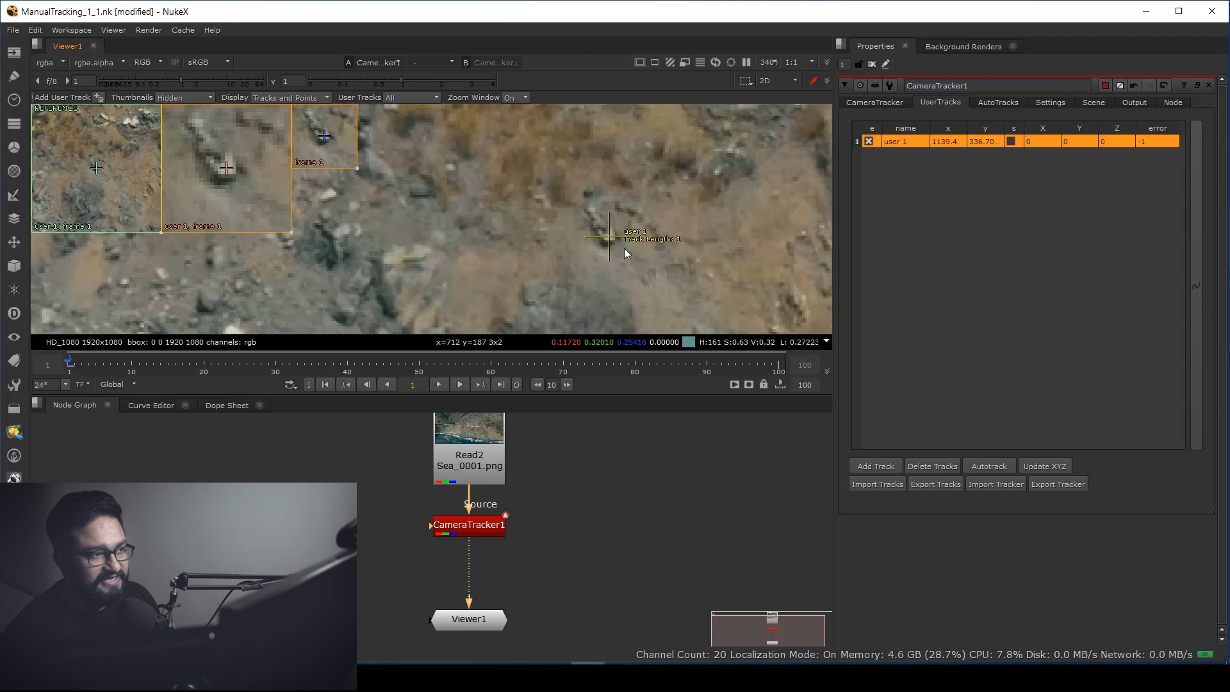
Place the user 1 track on a detail higher on the cliff at about x 1189, y 366
scroll(512, 257, up, 1)
drag(496, 253, 579, 195)
scroll(586, 198, up, 9)
scroll(590, 206, down, 8)
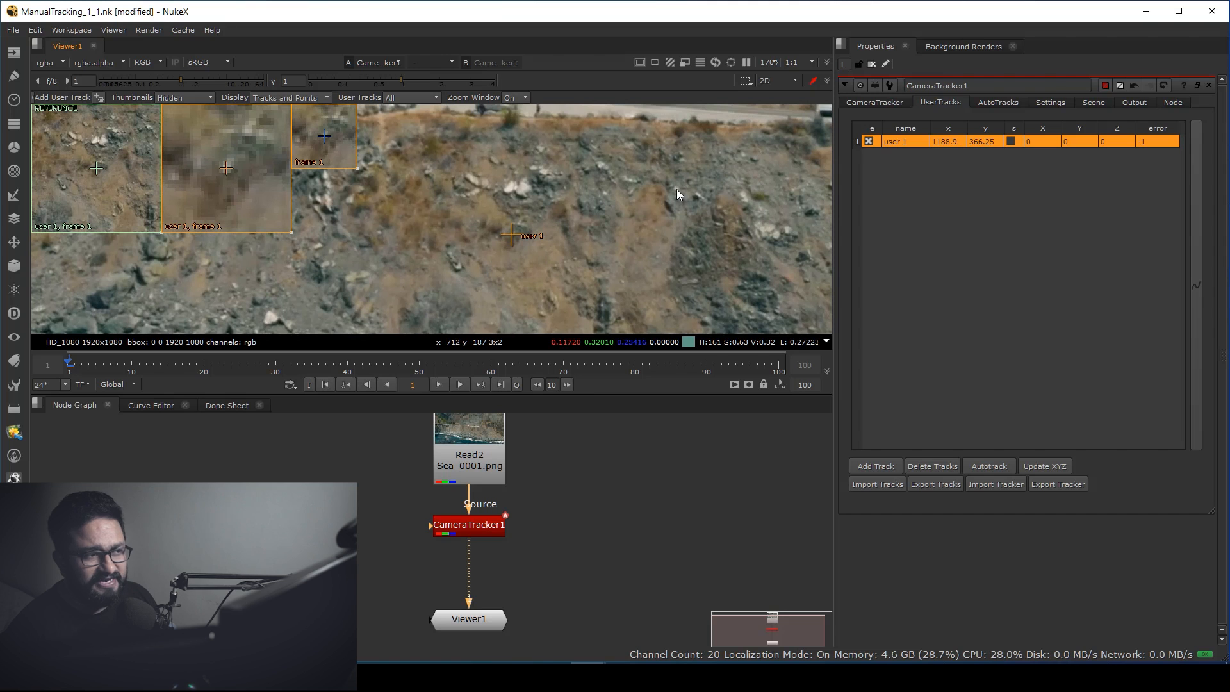
scroll(574, 252, up, 2)
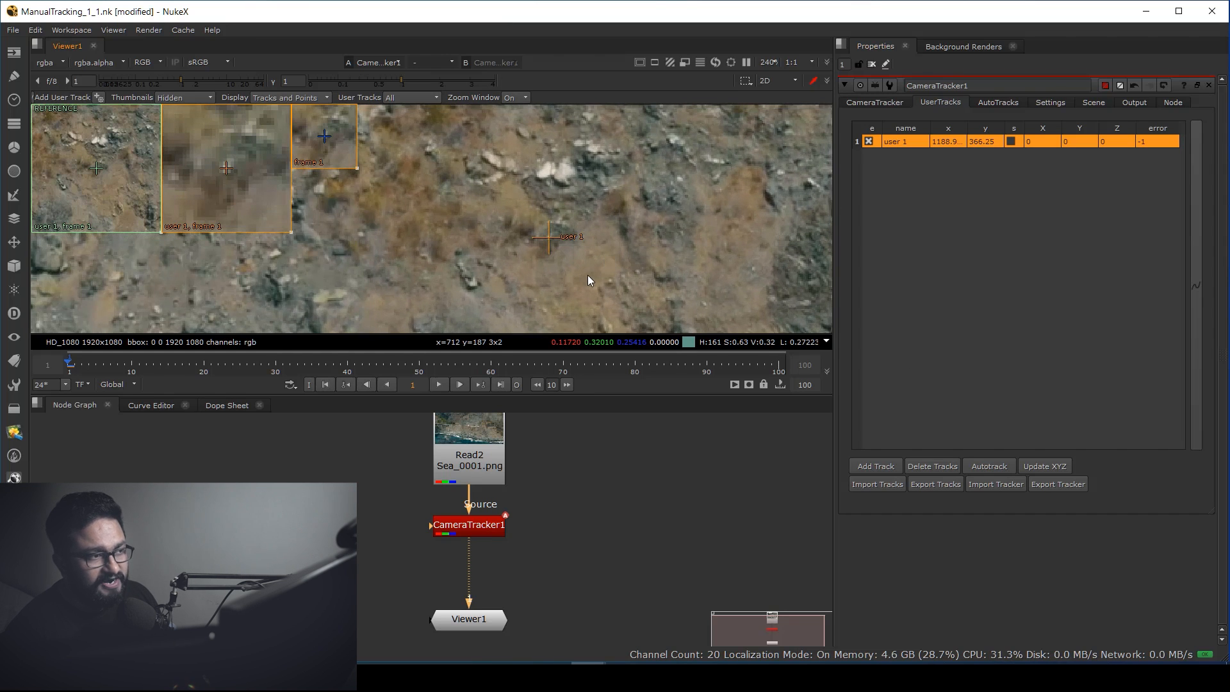
Autotrack user 1 through the sequence and close the CameraTracker1 properties
click(987, 468)
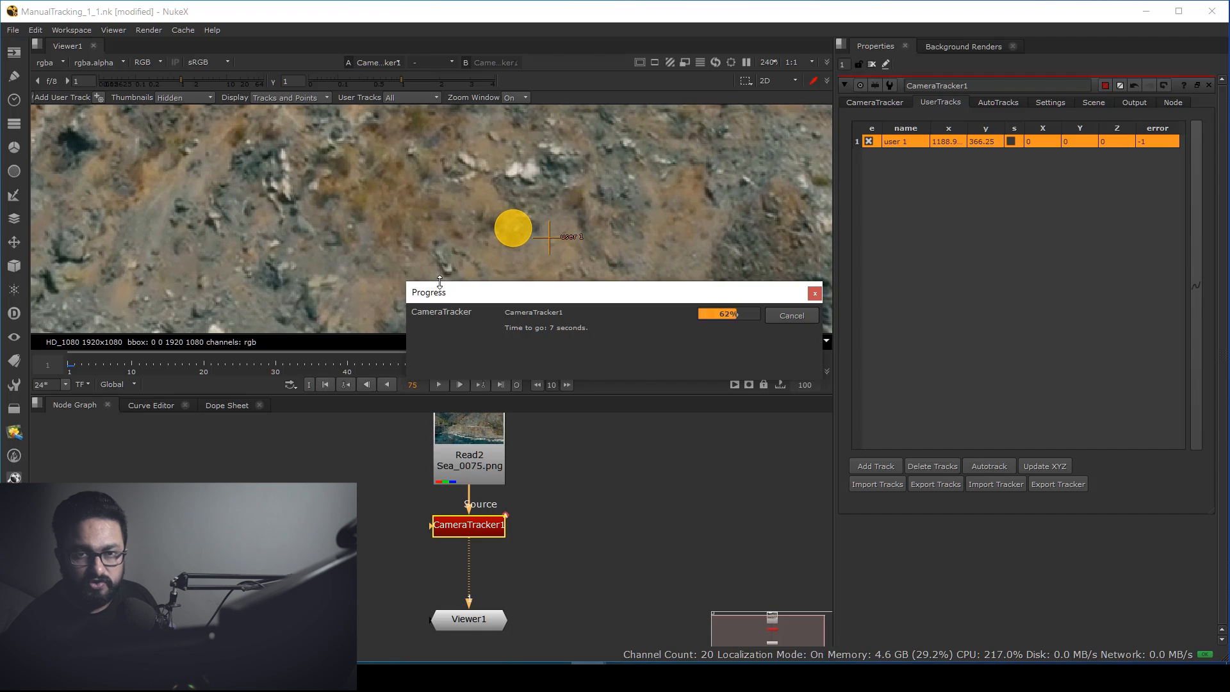
drag(651, 301, 656, 453)
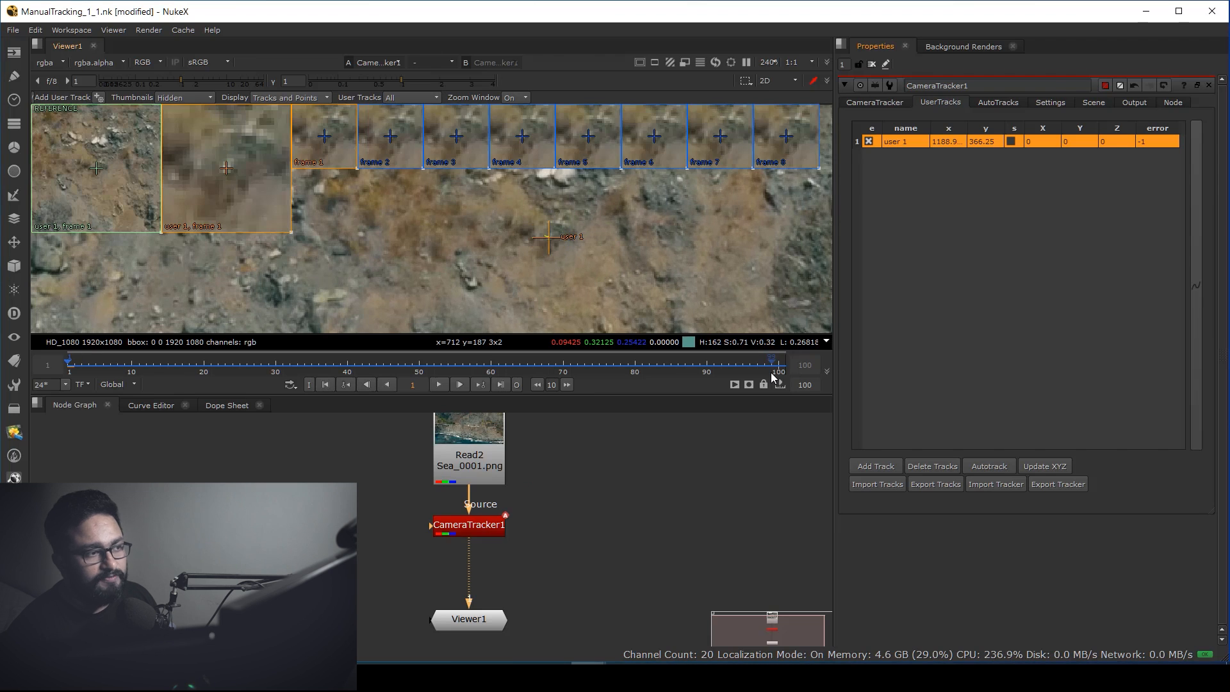
scroll(539, 269, down, 5)
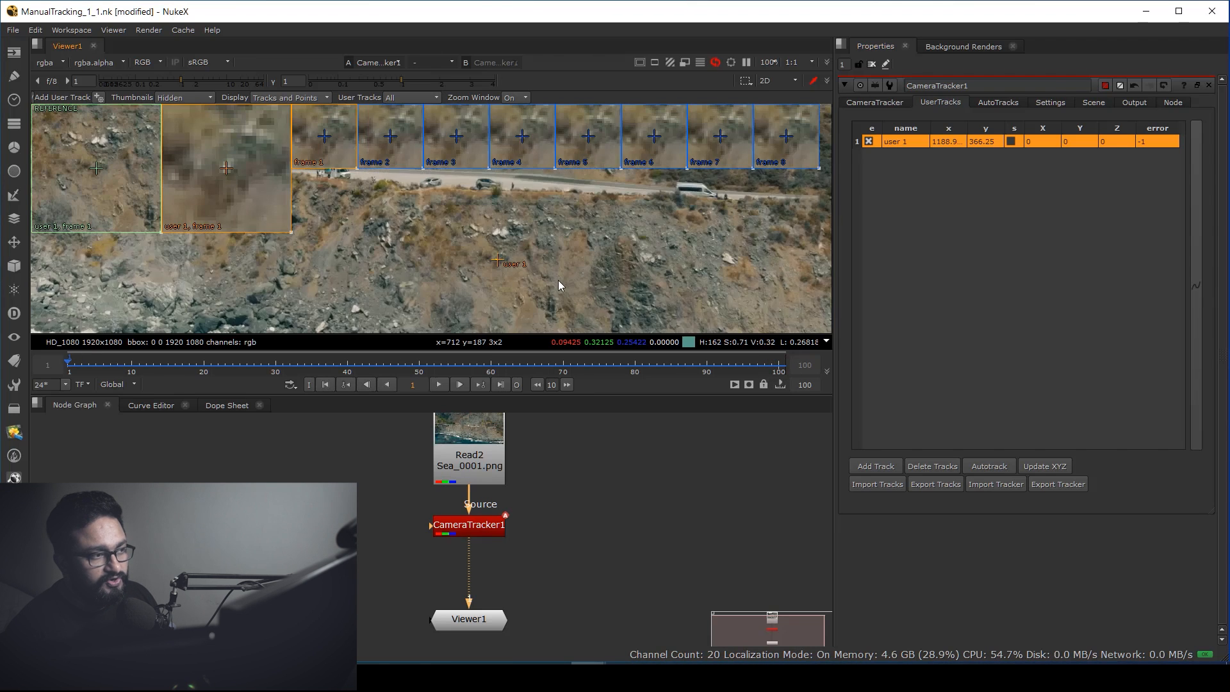
scroll(660, 283, down, 4)
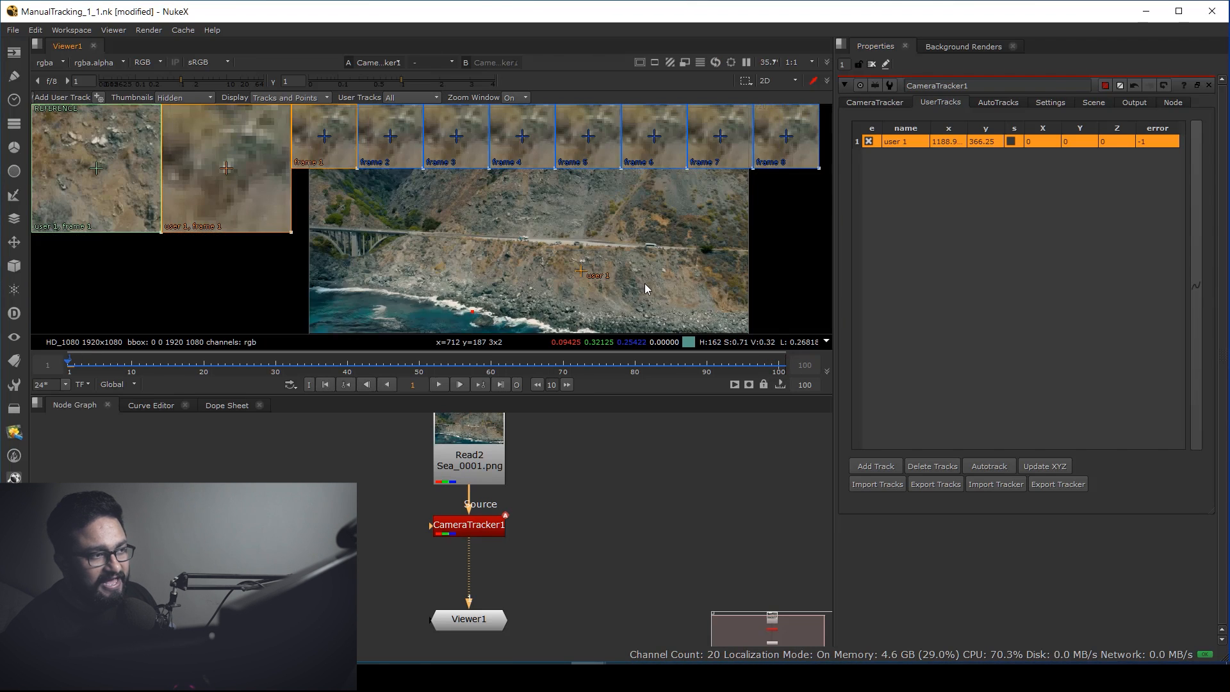
click(872, 65)
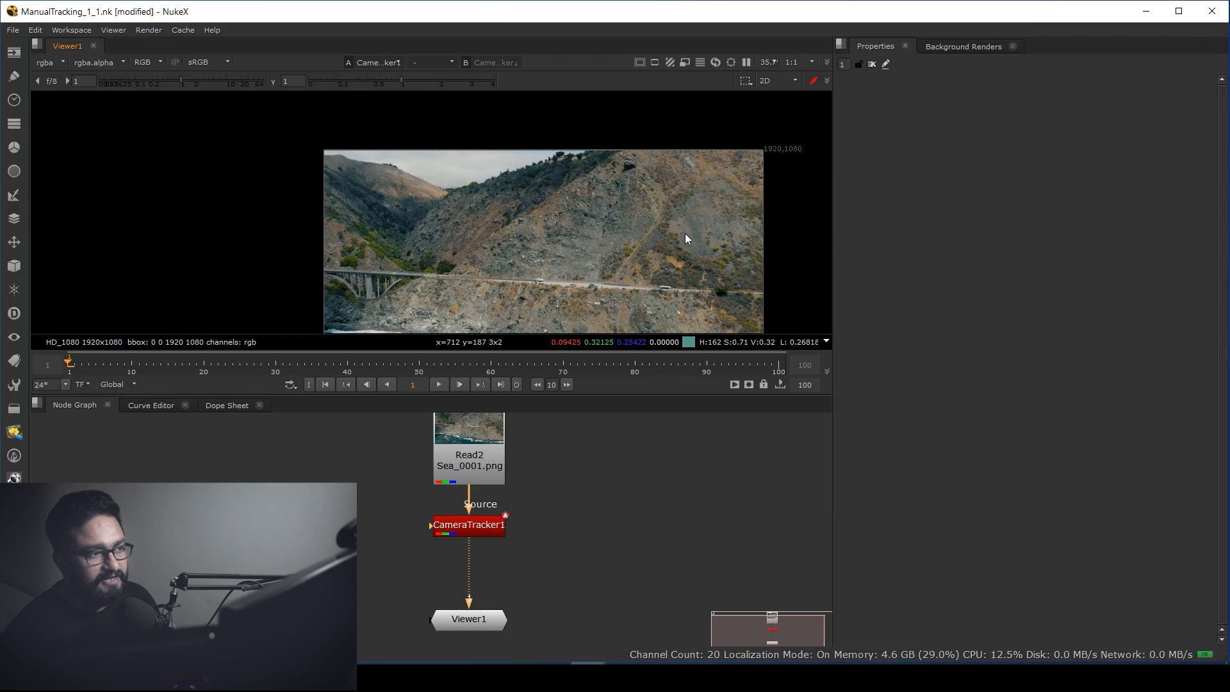
Examine the whole frame in a maximized viewer, marking out its left, right and upper areas as regions for tracks
key(space)
key(f)
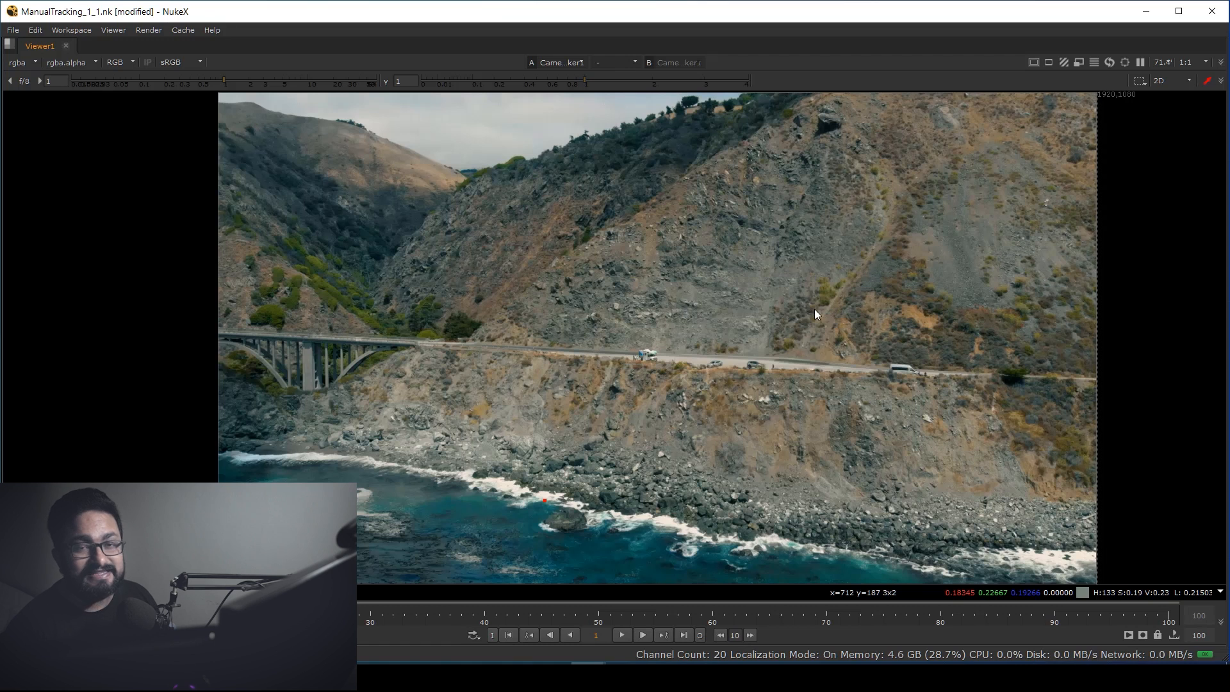
drag(248, 170, 532, 591)
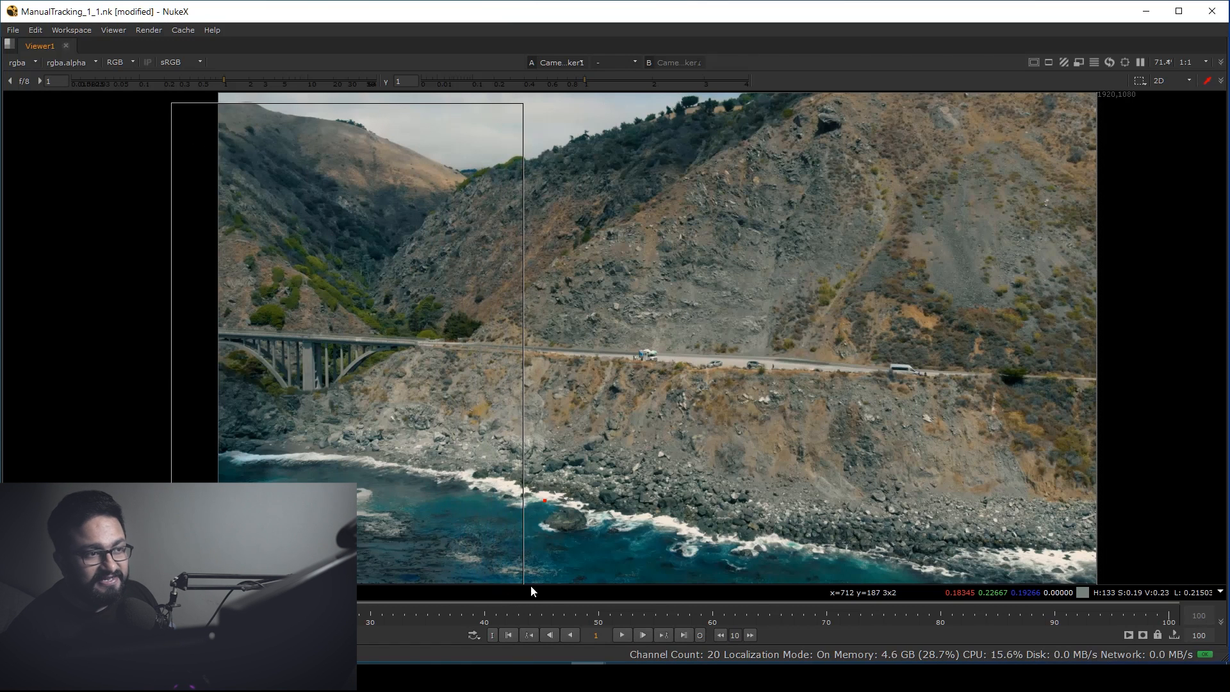
drag(881, 96, 1156, 578)
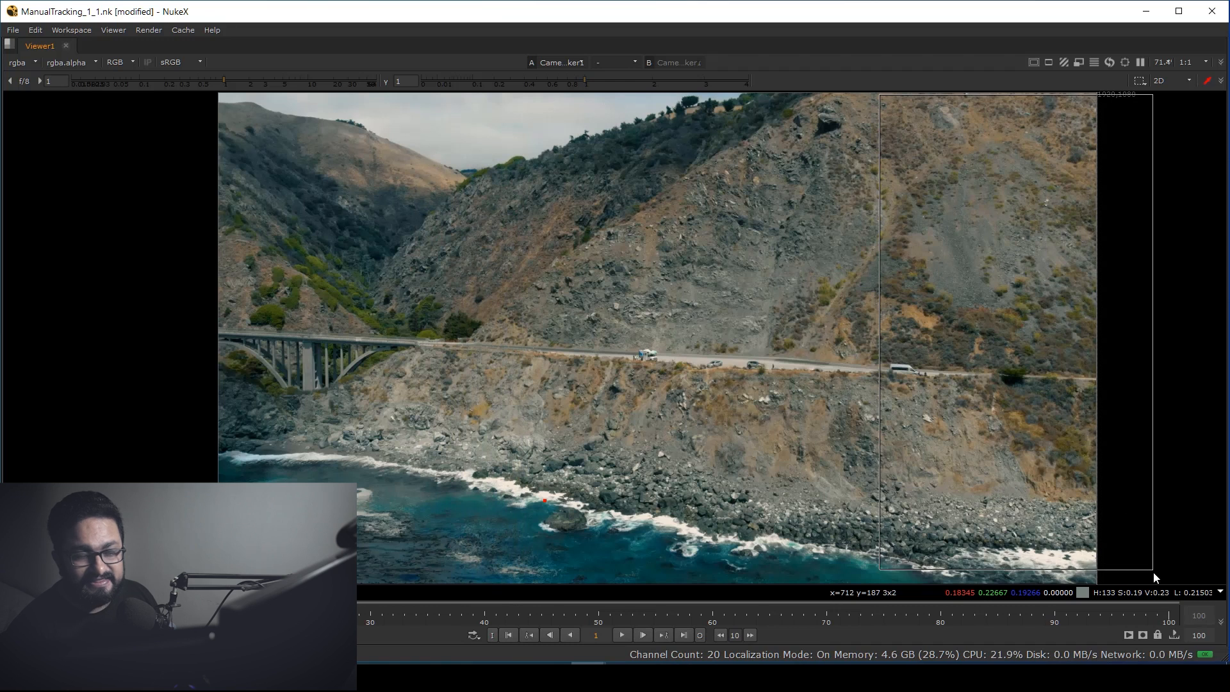
drag(376, 158, 788, 253)
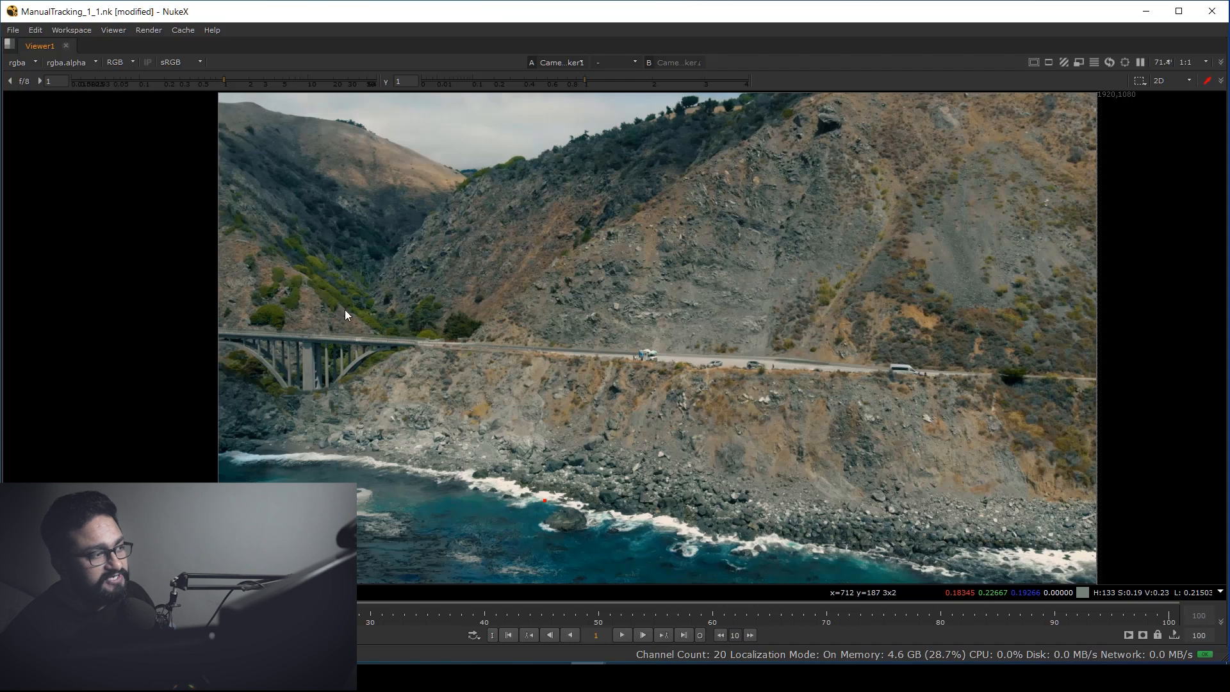
drag(885, 336, 1111, 125)
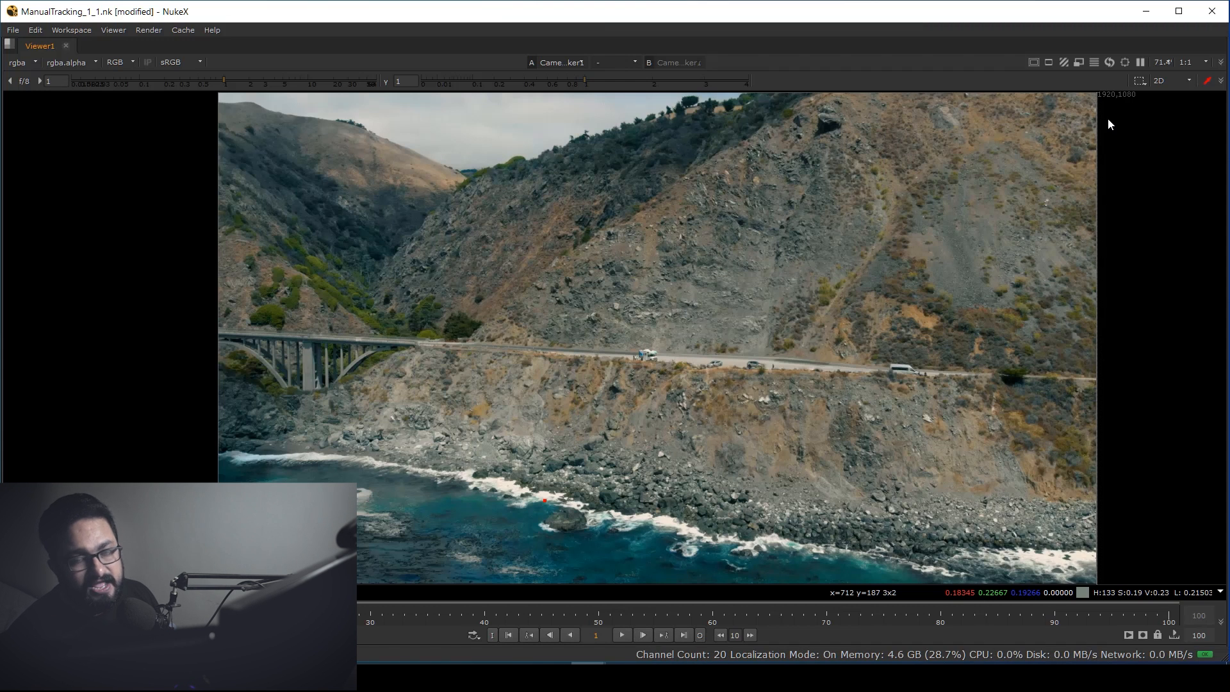
key(space)
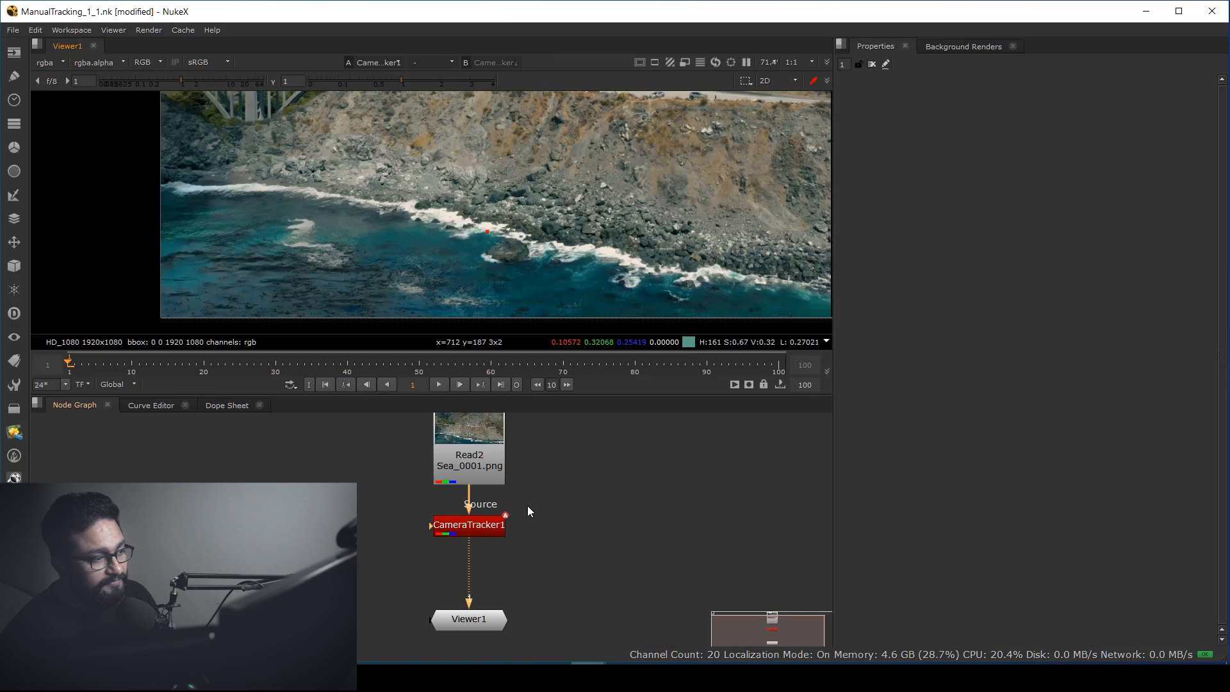
Reopen the CameraTracker1 properties, add a second user track and place it on the distant hillside at about x 380, y 928
double_click(472, 525)
mouse_move(757, 197)
middle_down()
mouse_move(566, 287)
mouse_move(524, 274)
middle_up()
mouse_move(734, 242)
middle_down()
mouse_move(548, 248)
mouse_move(791, 245)
middle_up()
middle_drag(470, 239, 688, 297)
middle_drag(490, 164, 634, 263)
middle_drag(544, 210, 562, 283)
scroll(520, 193, up, 7)
scroll(483, 252, up, 6)
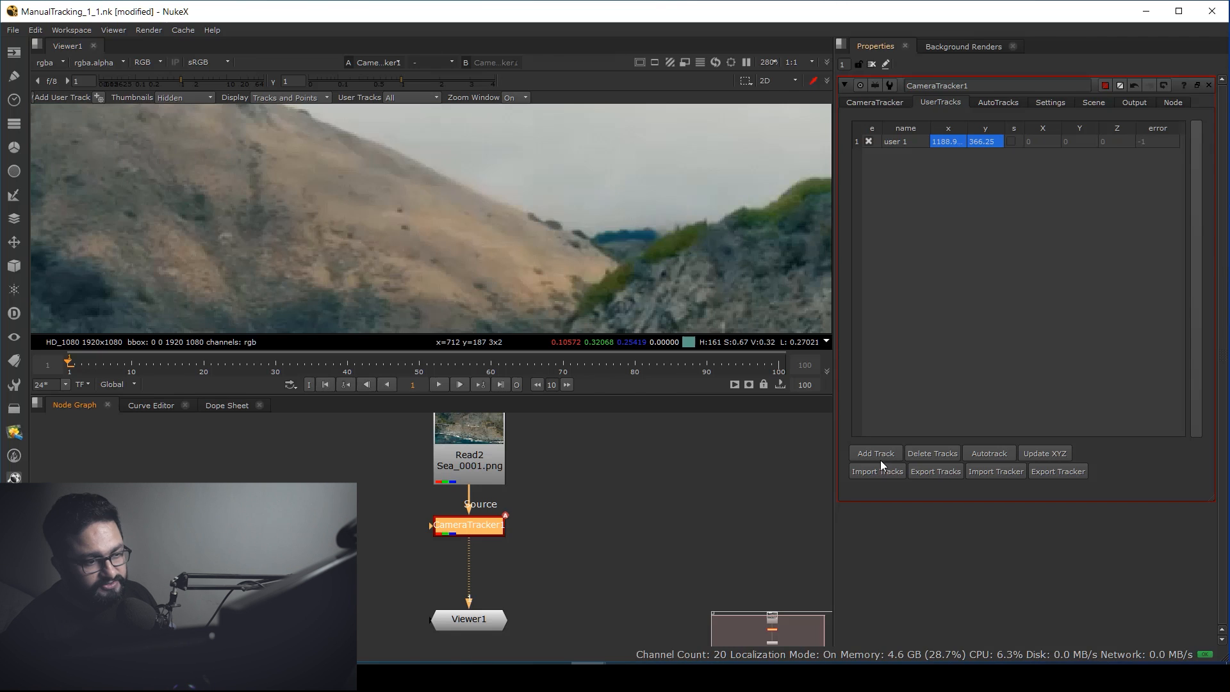
click(875, 453)
scroll(478, 237, down, 2)
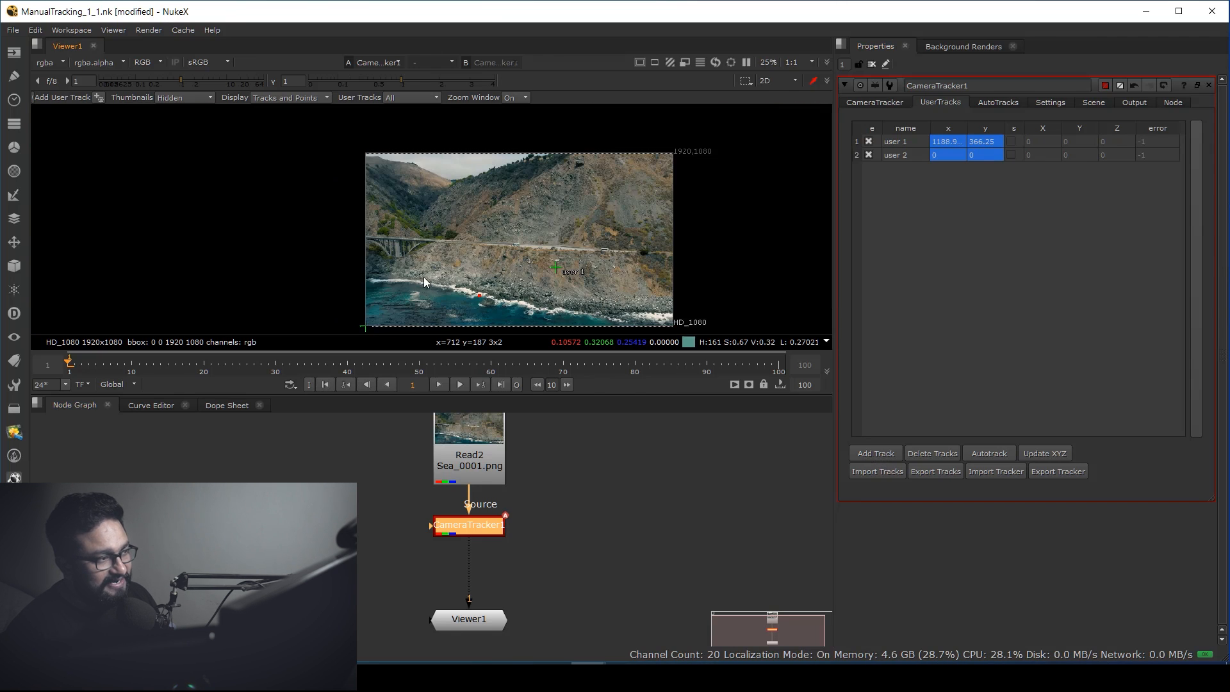
drag(379, 306, 417, 173)
Move the user 2 track onto a small dark spot on the distant hillside at about x 424, y 914
scroll(419, 183, up, 3)
middle_drag(419, 183, 483, 309)
scroll(475, 271, up, 10)
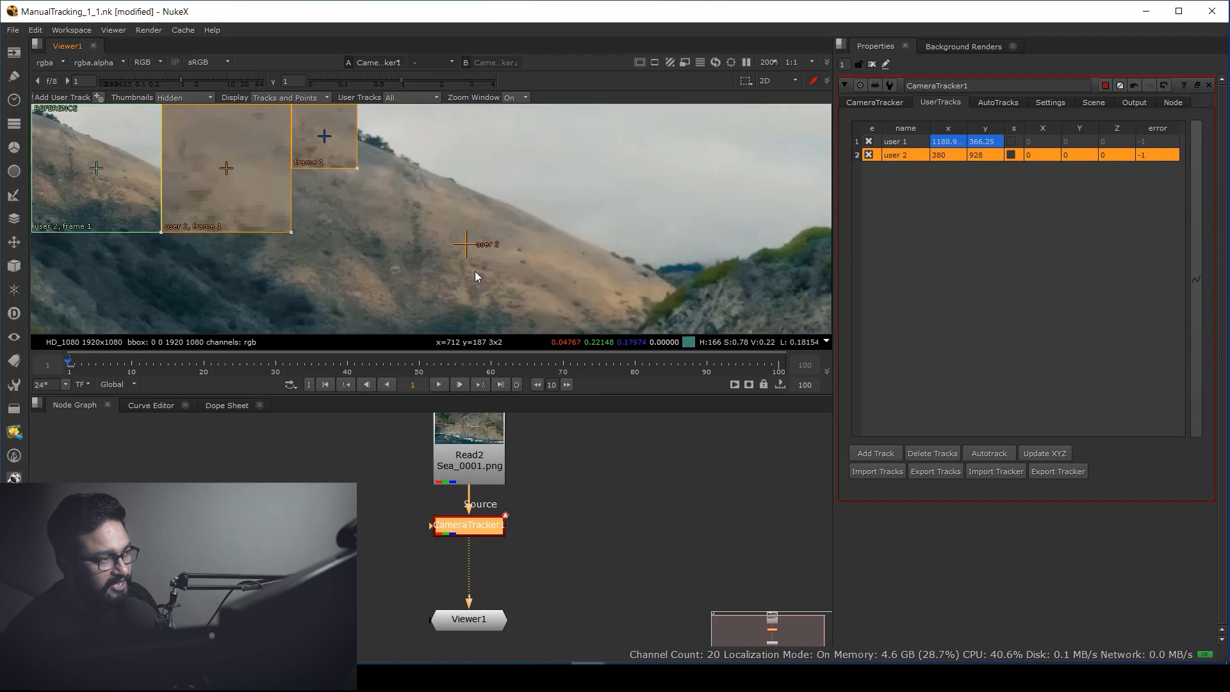
drag(402, 211, 535, 248)
scroll(536, 252, up, 3)
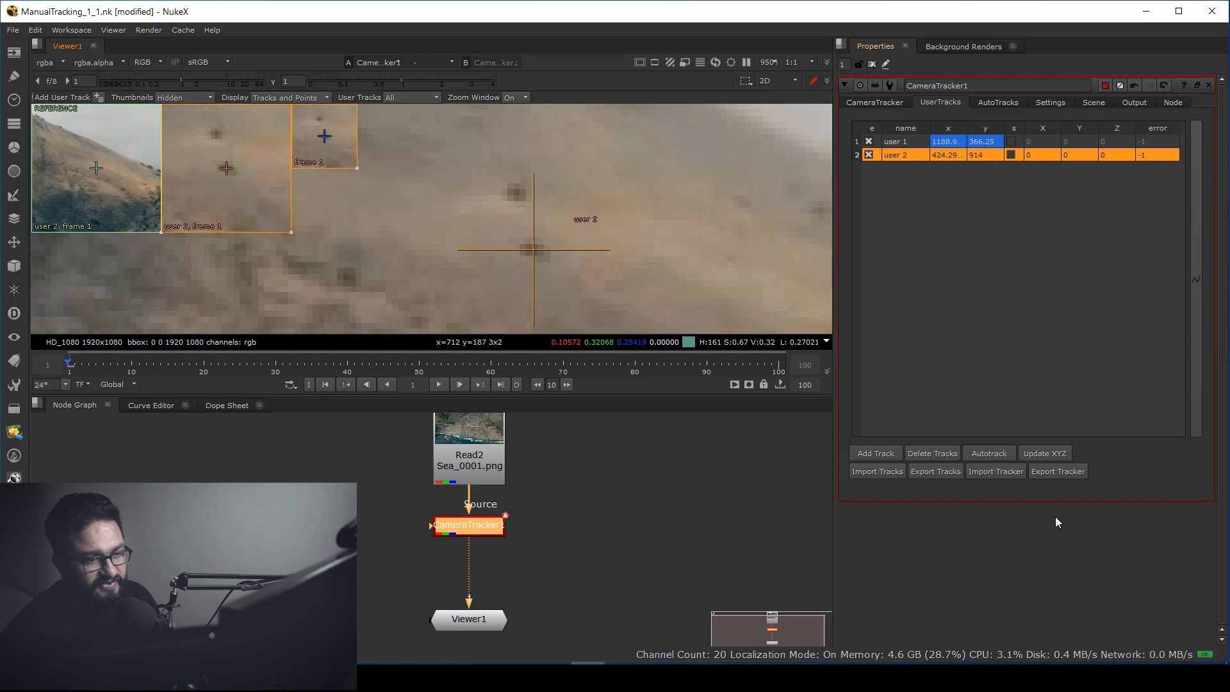
Autotrack user 2 through the sequence, then close and reopen the CameraTracker1 properties
click(990, 453)
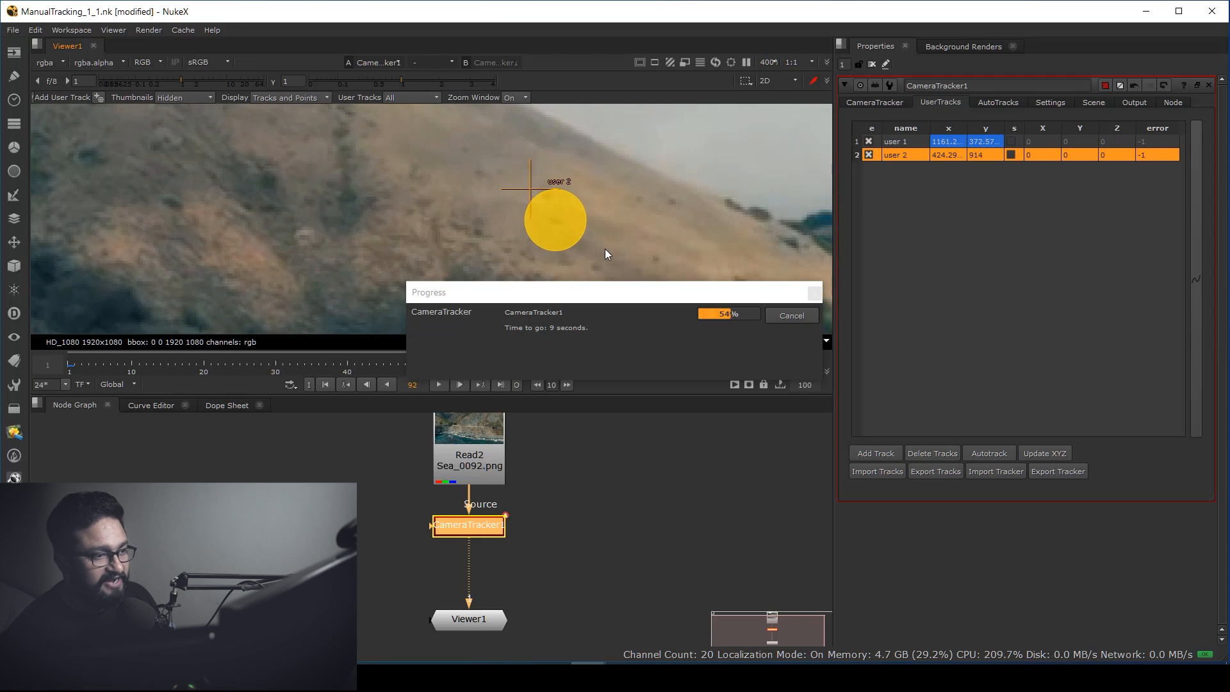
middle_drag(522, 226, 647, 280)
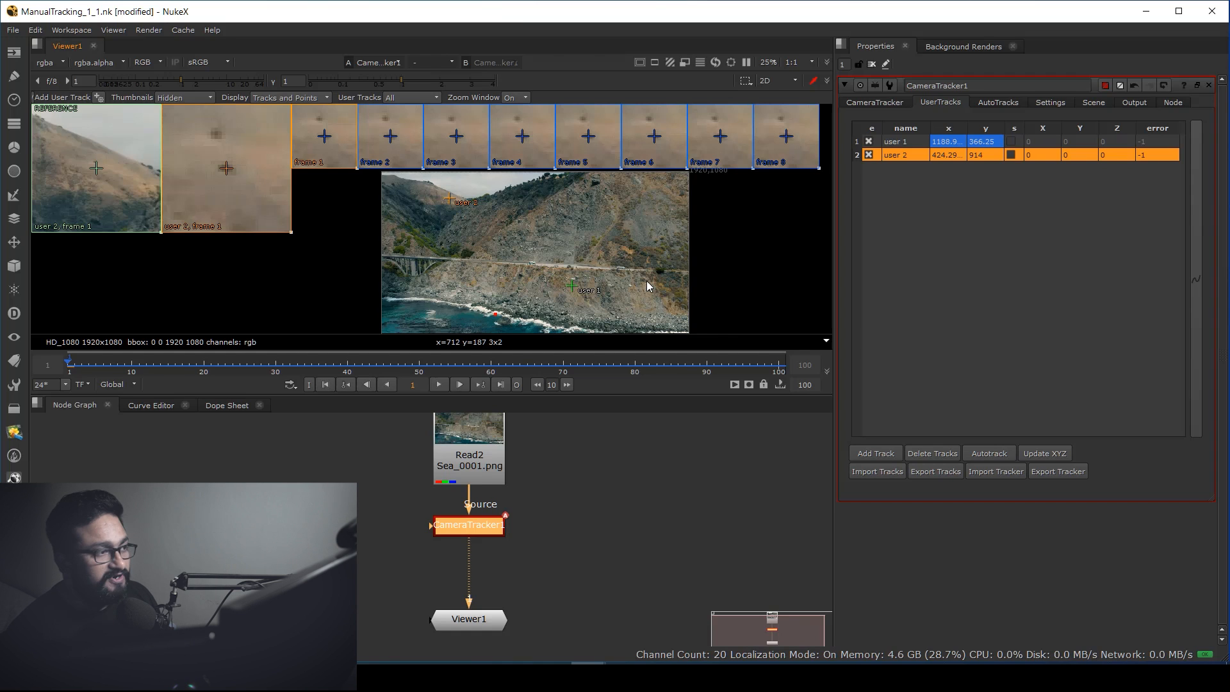
click(872, 65)
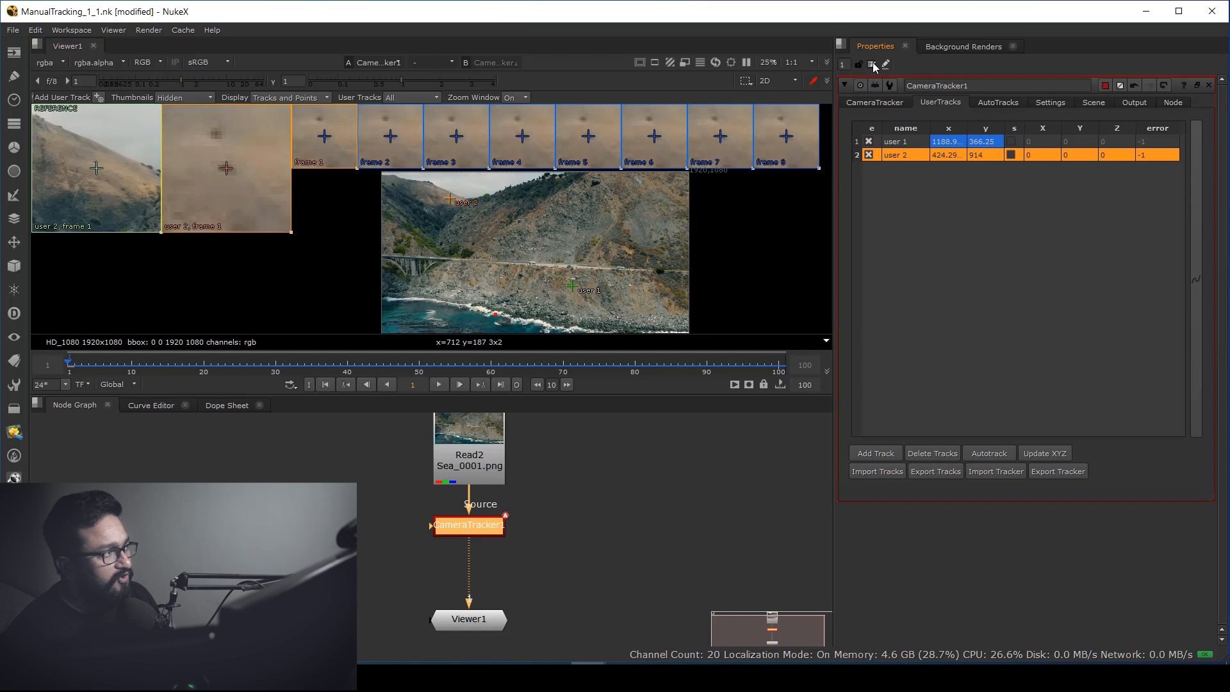
double_click(471, 528)
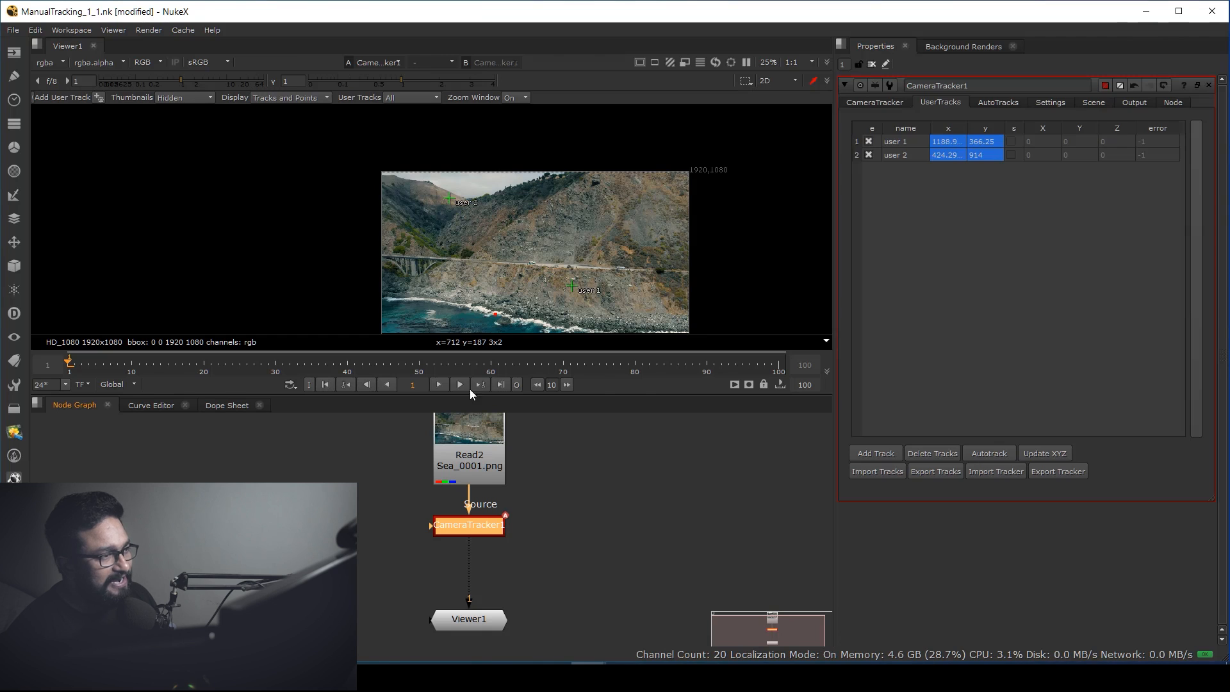
Add a third user track on a small light rock high on the cliff at about x 1766, y 993 and autotrack it
middle_drag(473, 237, 446, 245)
scroll(447, 247, up, 5)
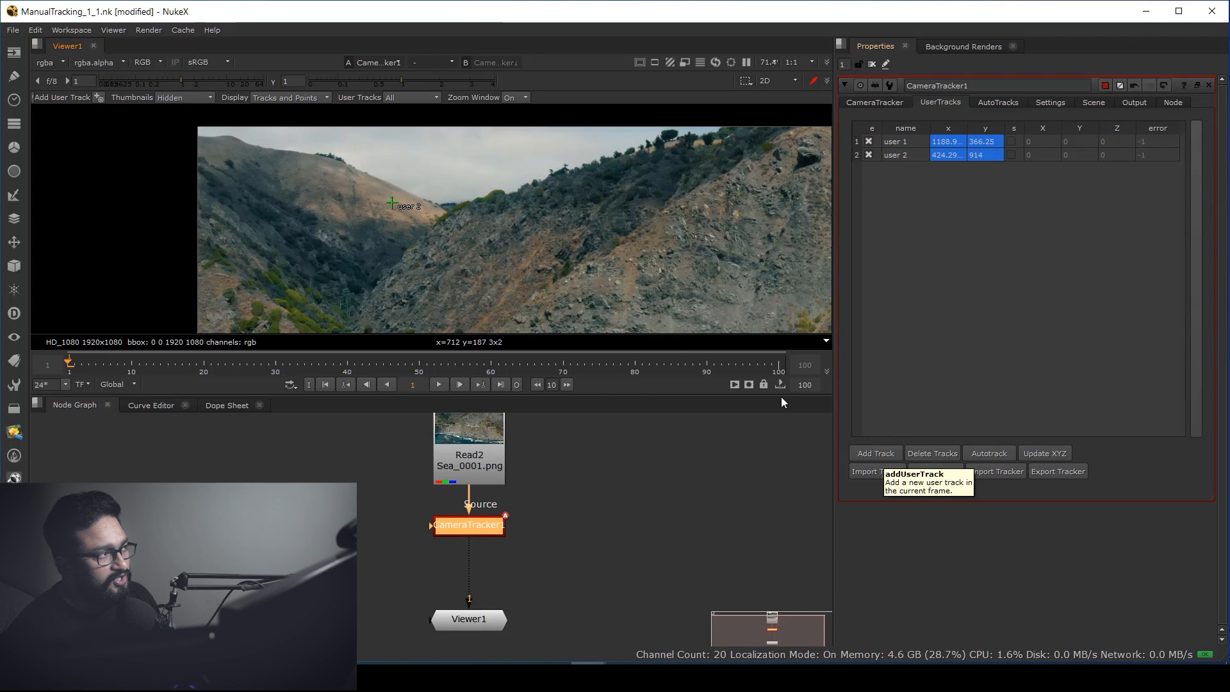
middle_drag(382, 252, 412, 178)
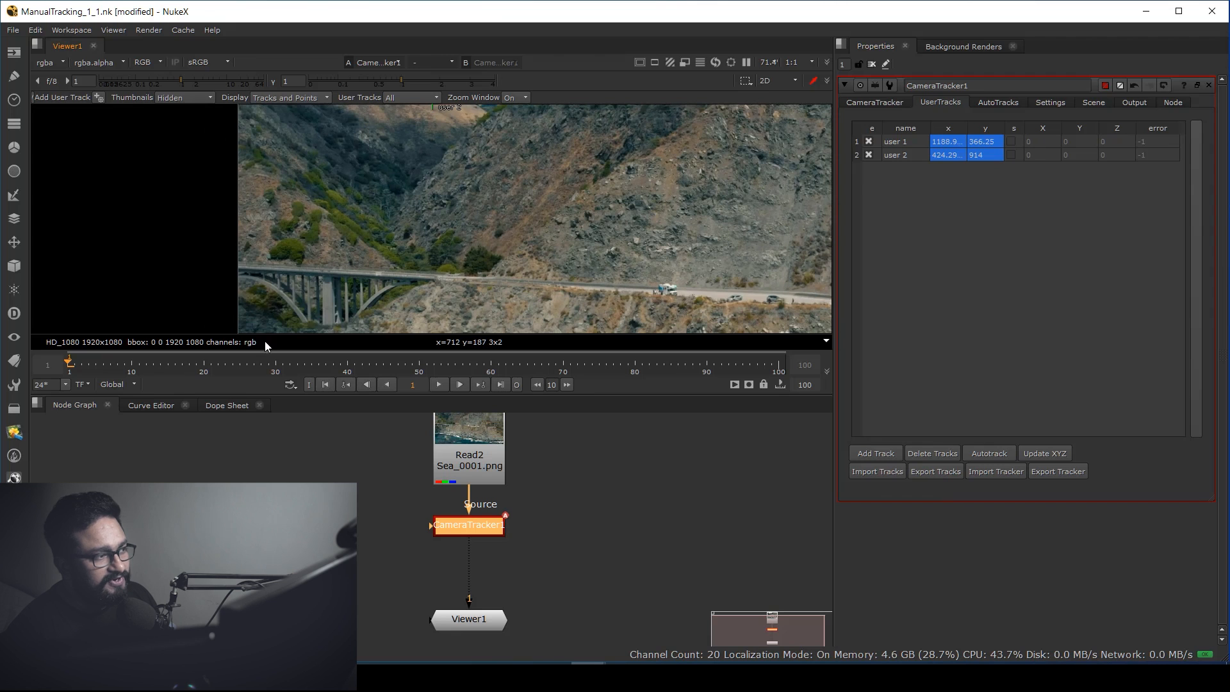
middle_drag(266, 330, 292, 239)
middle_drag(376, 256, 456, 317)
scroll(596, 214, up, 6)
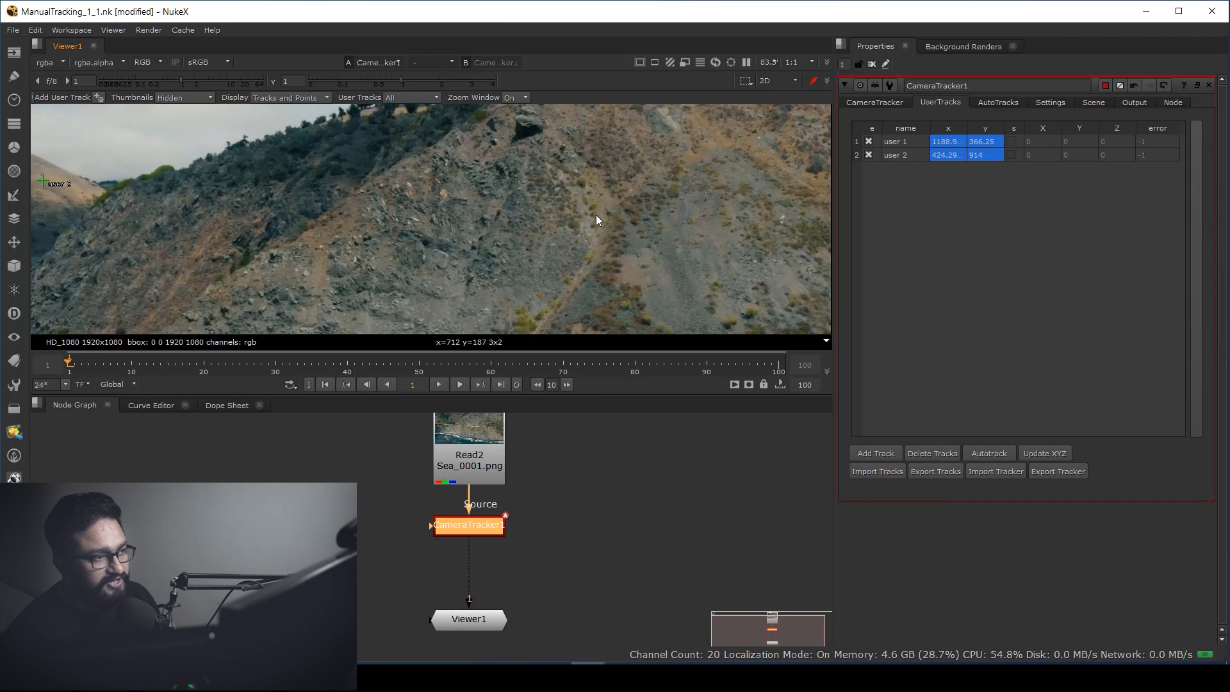
middle_drag(597, 205, 515, 240)
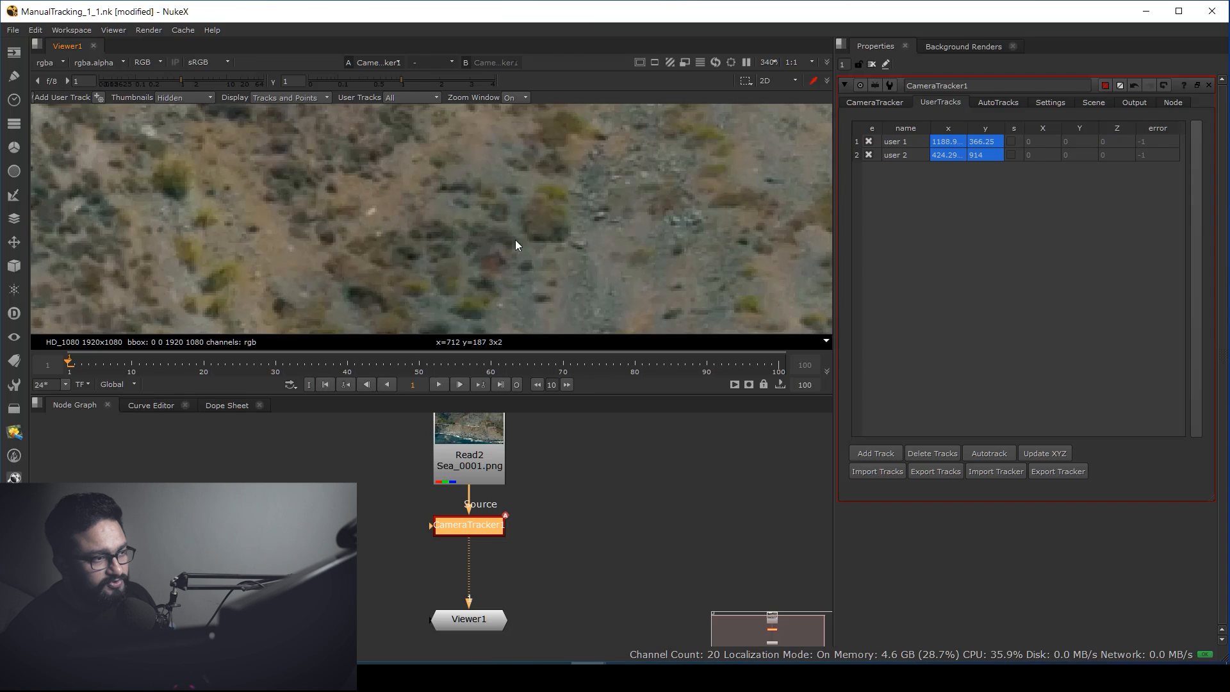
scroll(515, 240, down, 4)
scroll(517, 245, up, 5)
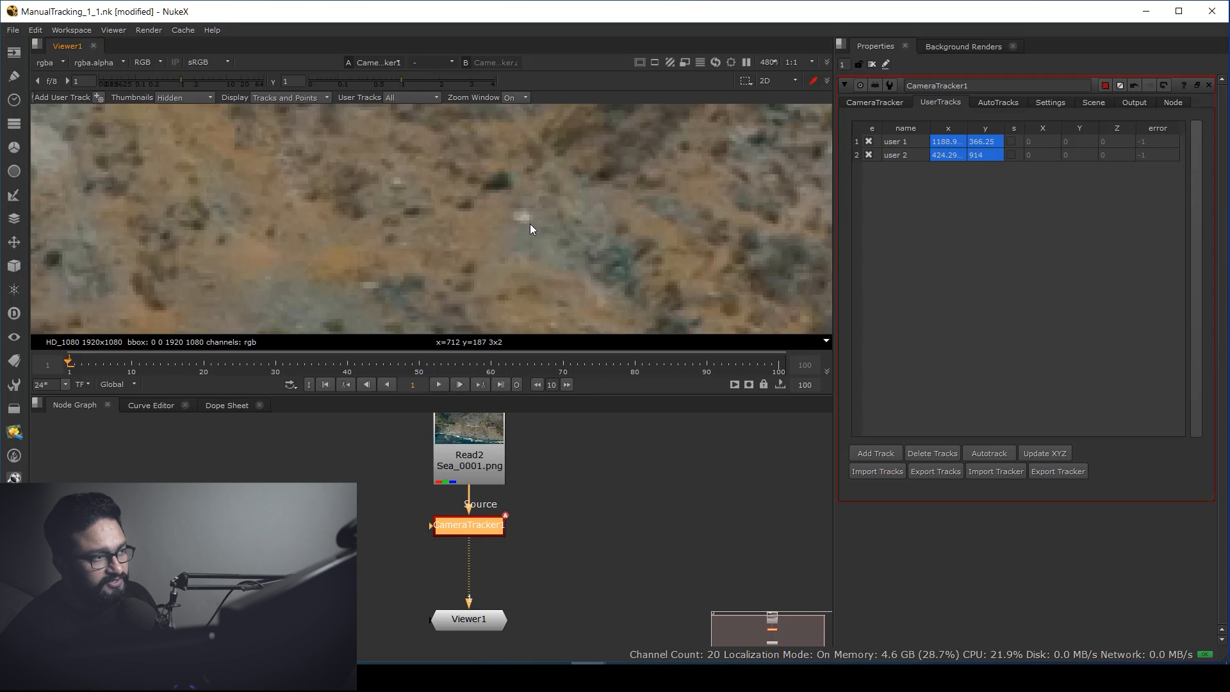
scroll(529, 231, down, 2)
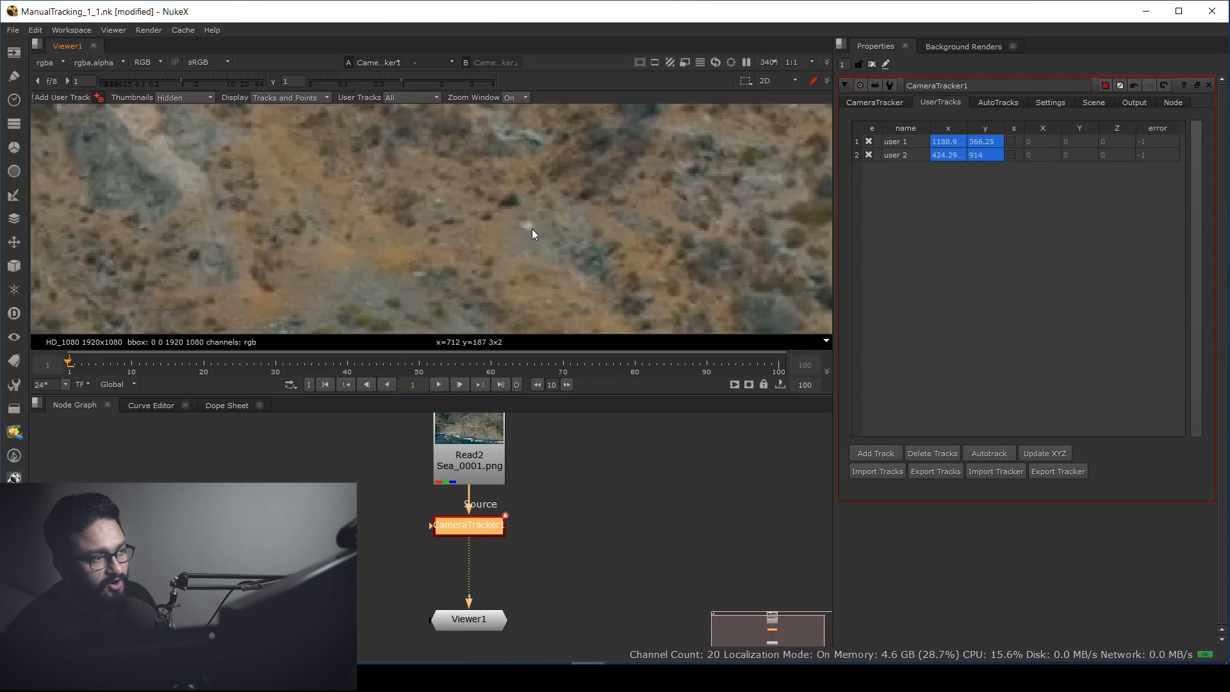
click(528, 225)
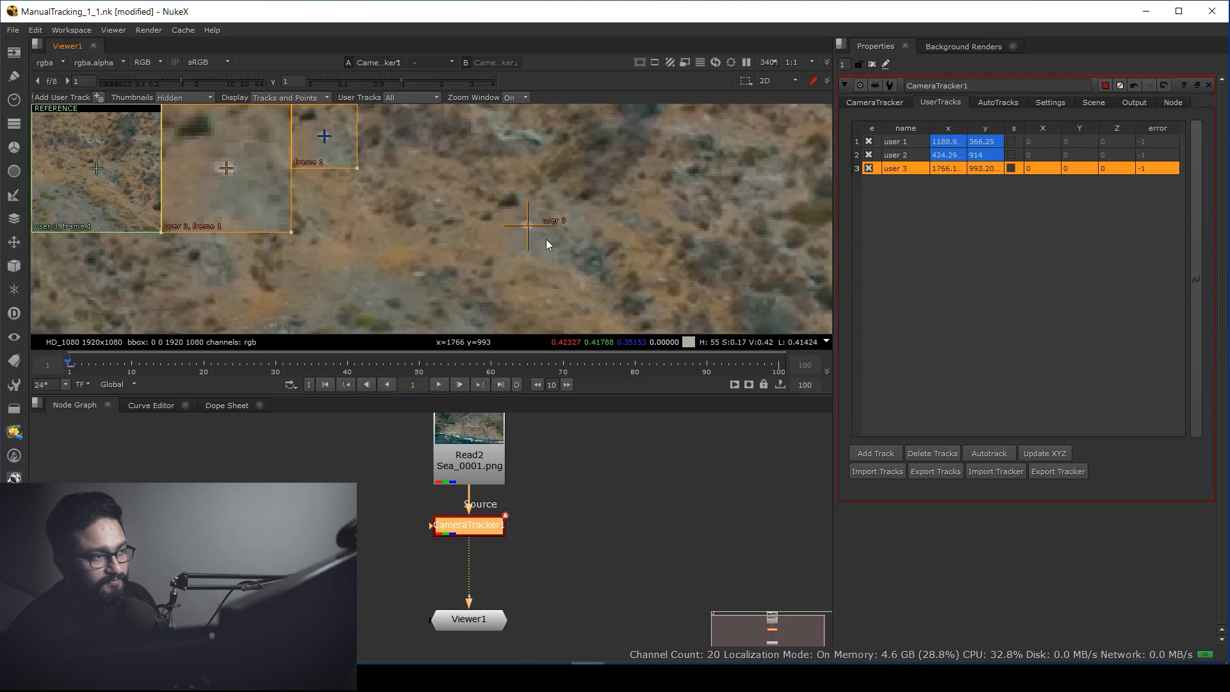
click(995, 452)
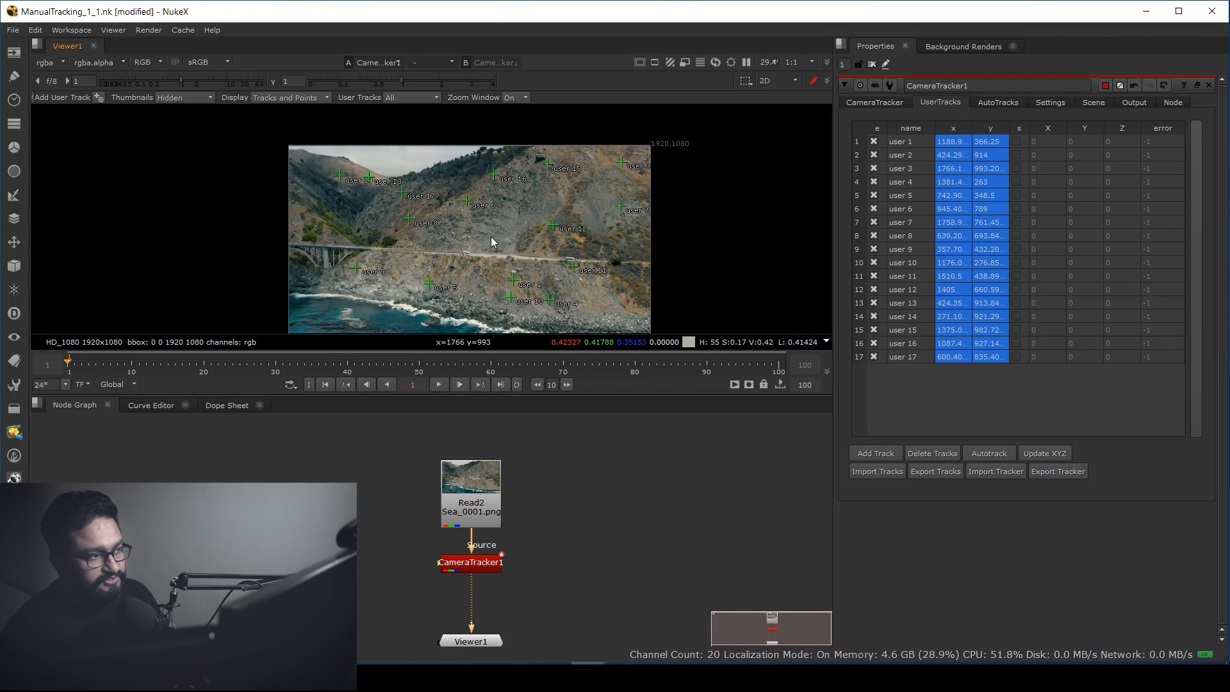
Examine how the user tracks are distributed across the whole frame in a maximized viewer
key(space)
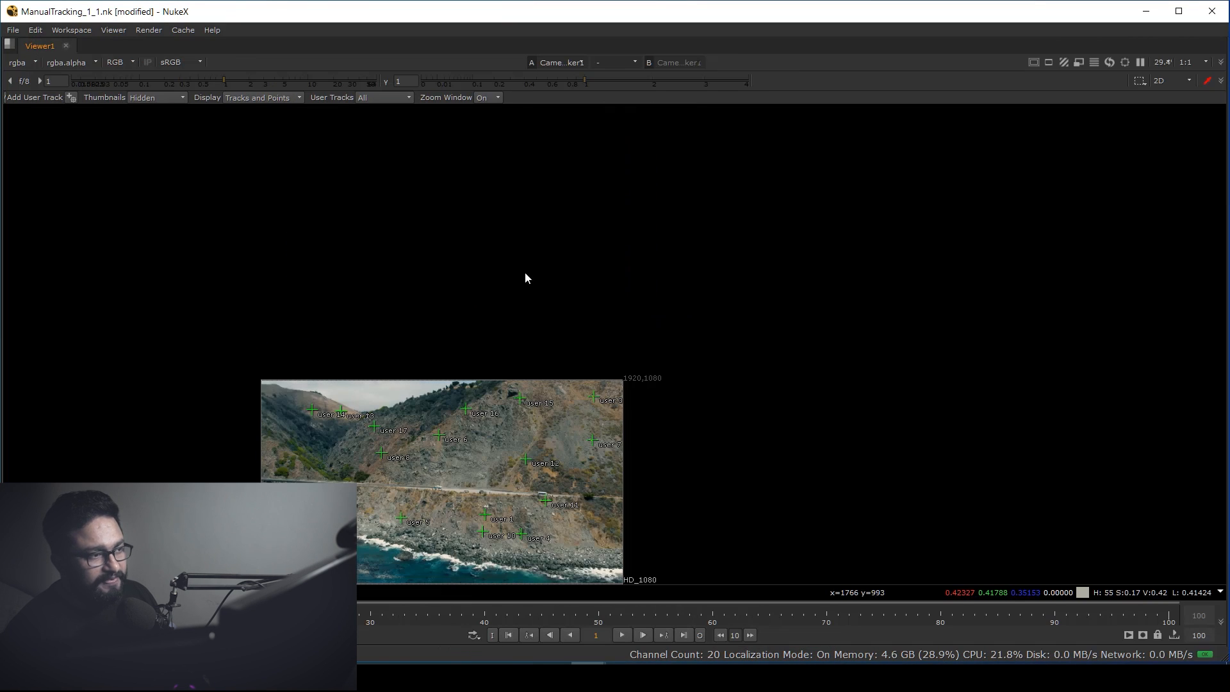
scroll(660, 326, up, 2)
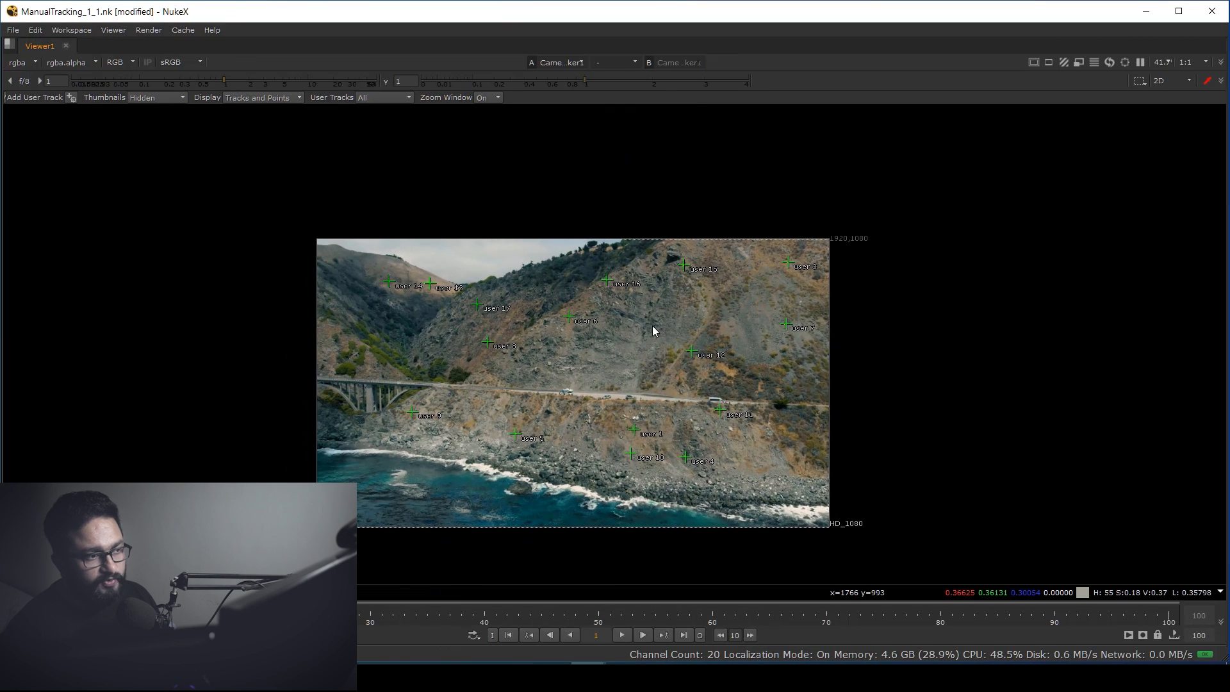
scroll(652, 325, up, 1)
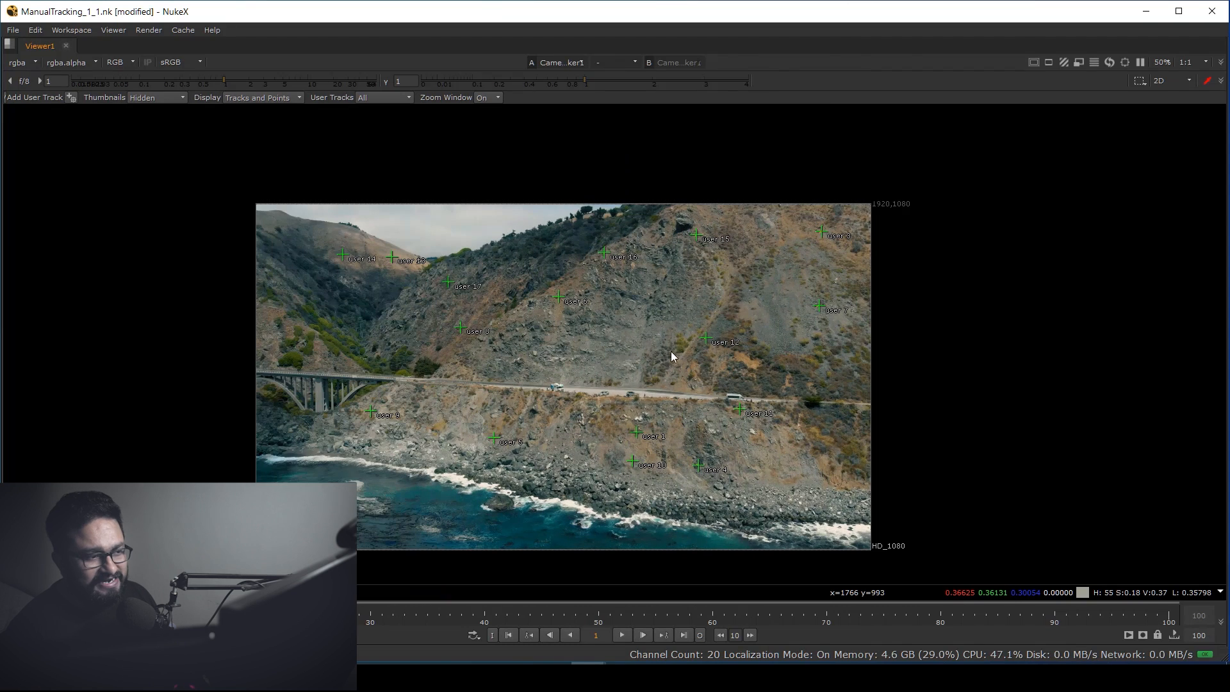
key(space)
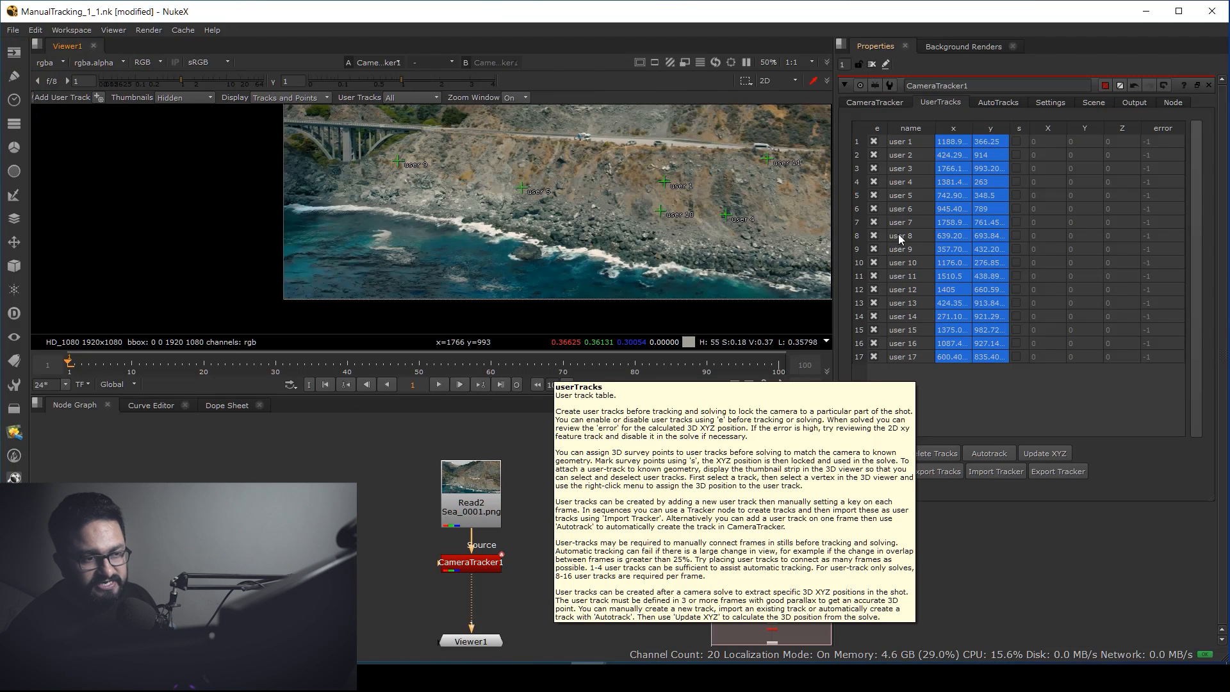
Show the main CameraTracker1 settings and examine the solve error alongside the user tracks in the viewer
middle_drag(490, 510, 485, 491)
click(477, 545)
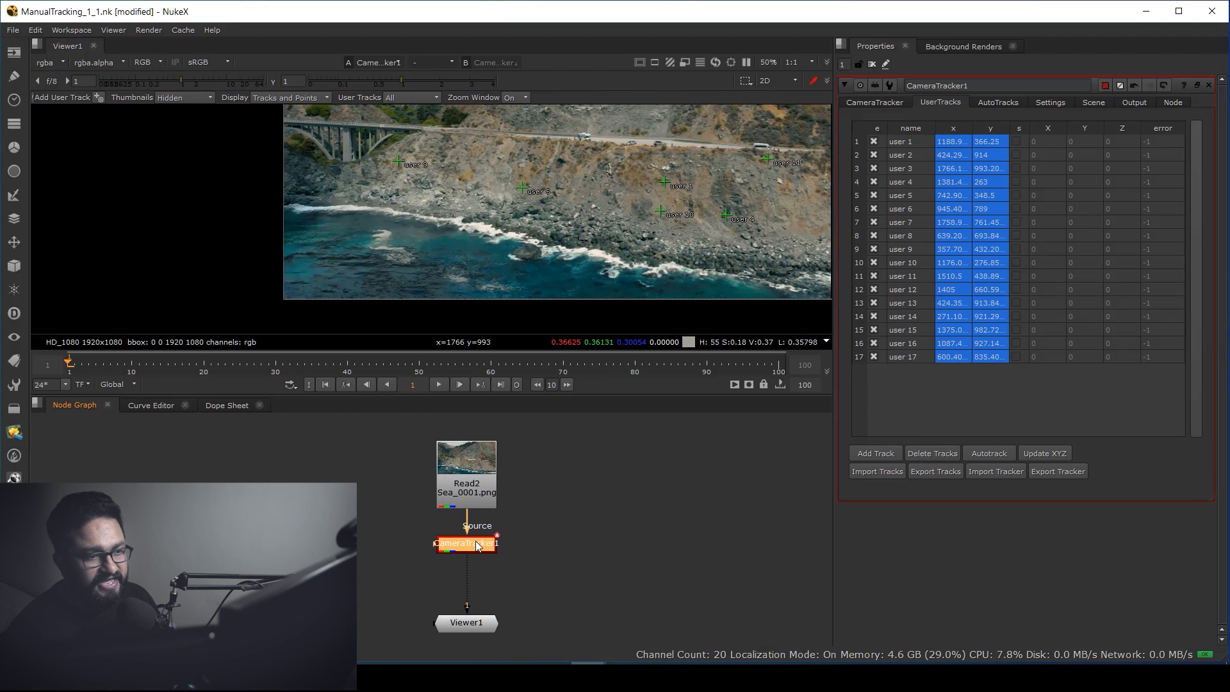
click(879, 104)
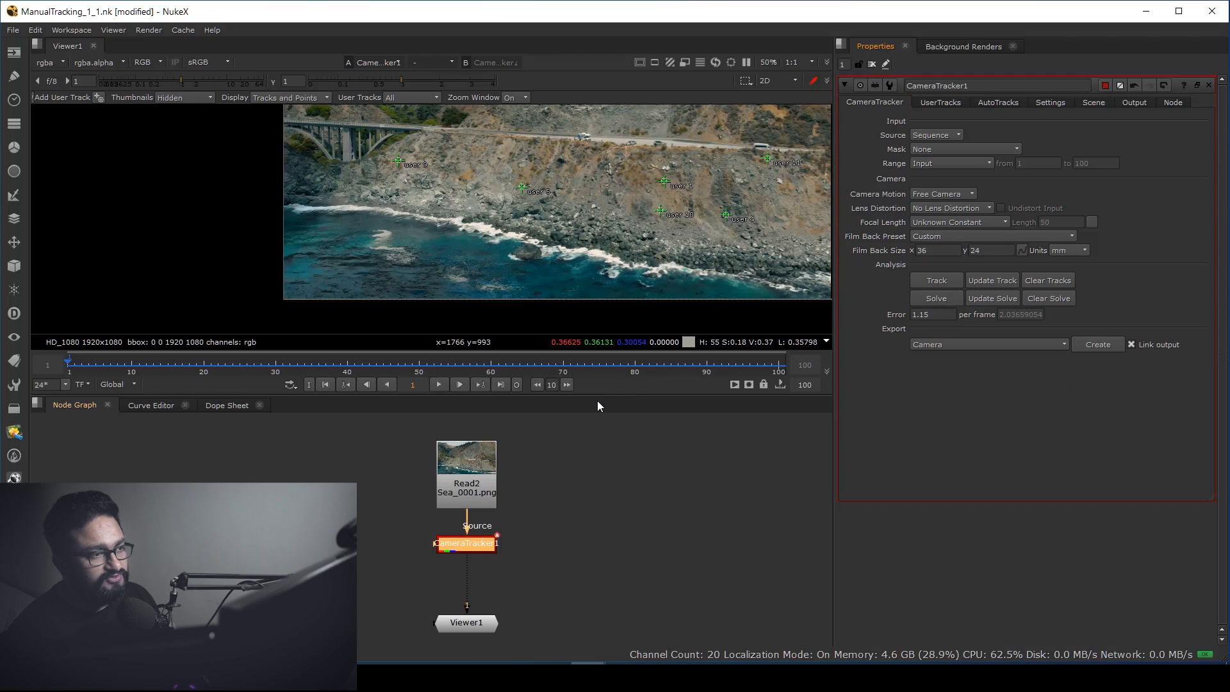
double_click(935, 314)
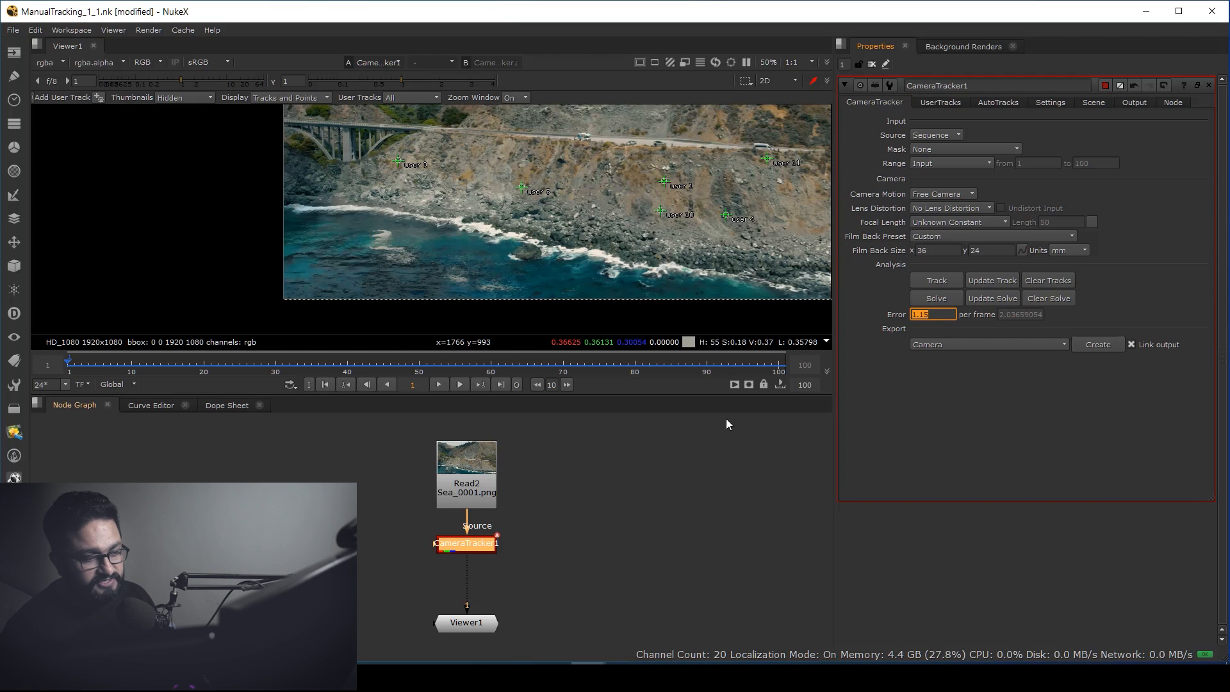
scroll(543, 241, down, 3)
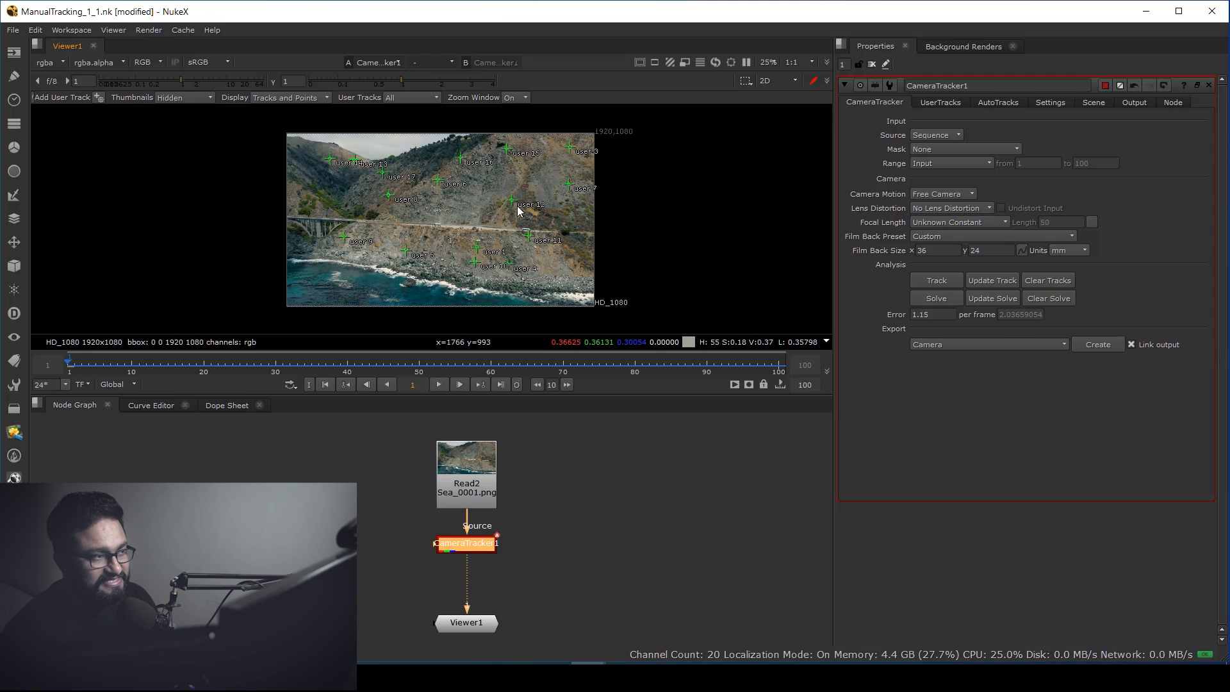
middle_drag(505, 489, 487, 471)
click(928, 325)
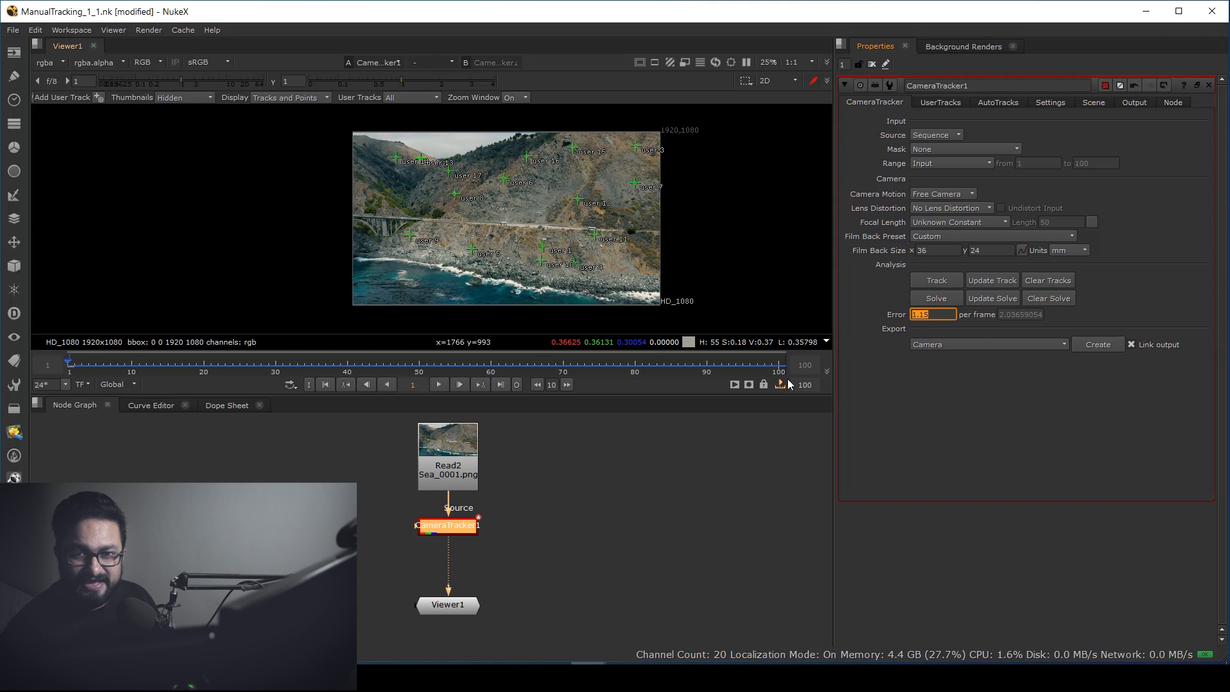
middle_drag(509, 236, 526, 237)
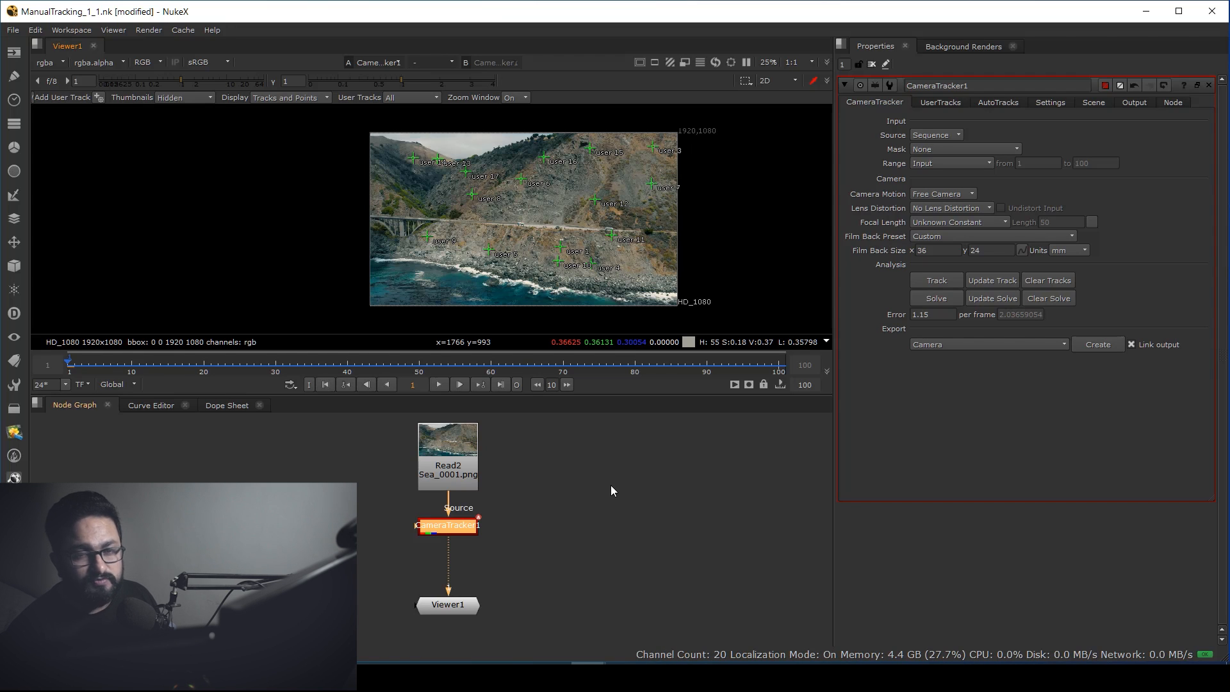
Set the CameraTracker1 export type to Scene and create the exported nodes
click(959, 345)
click(949, 392)
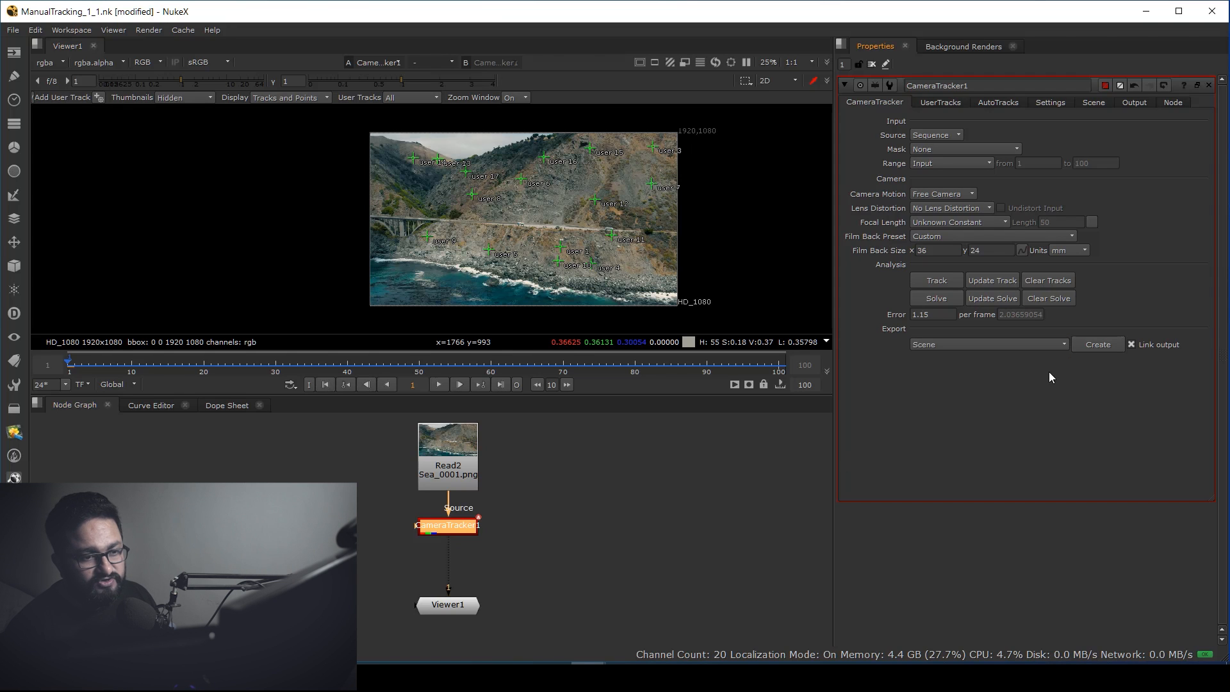
click(1099, 345)
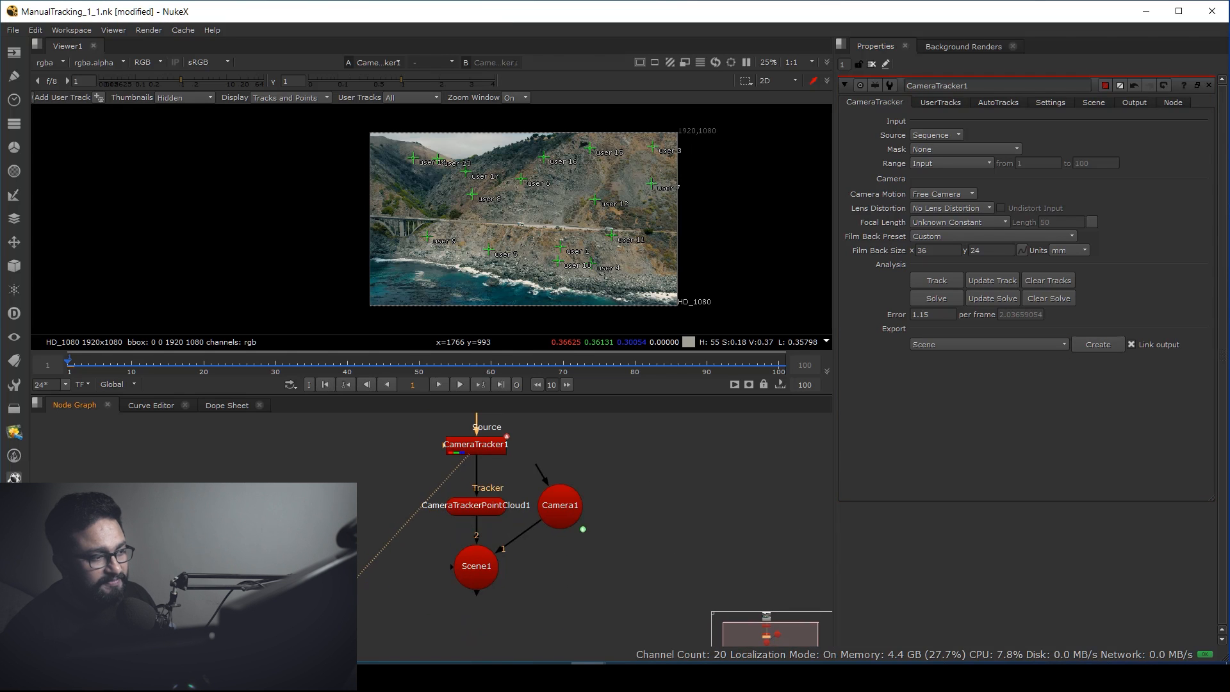
View Scene1 in 3D, play the camera animation and inspect the camera and point cloud from several angles
click(479, 575)
key(1)
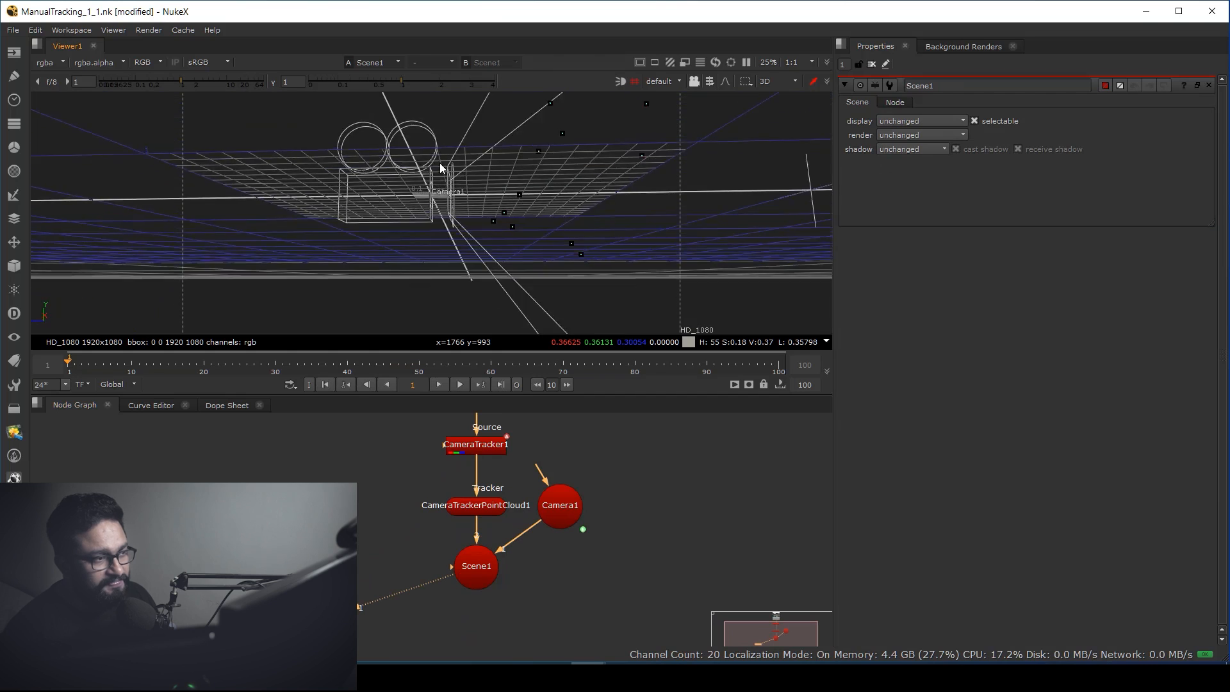
ctrl+drag(417, 250, 451, 268)
click(441, 385)
ctrl+drag(333, 269, 571, 260)
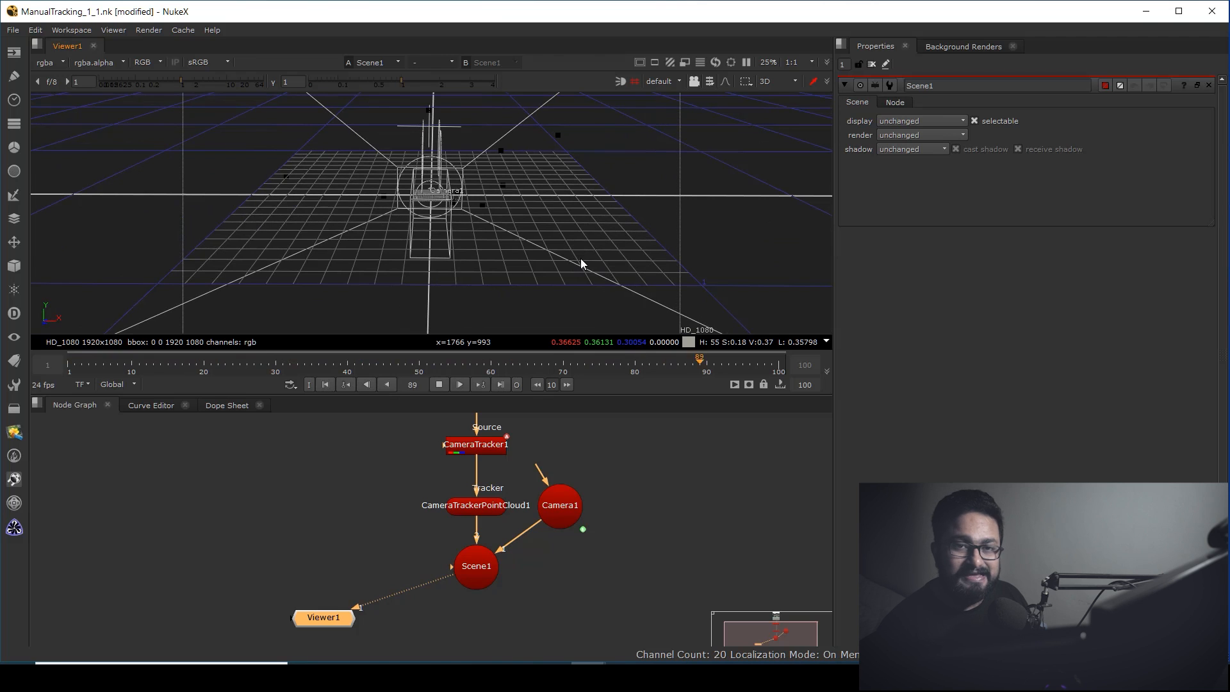
click(439, 385)
click(325, 385)
ctrl+drag(471, 262, 349, 239)
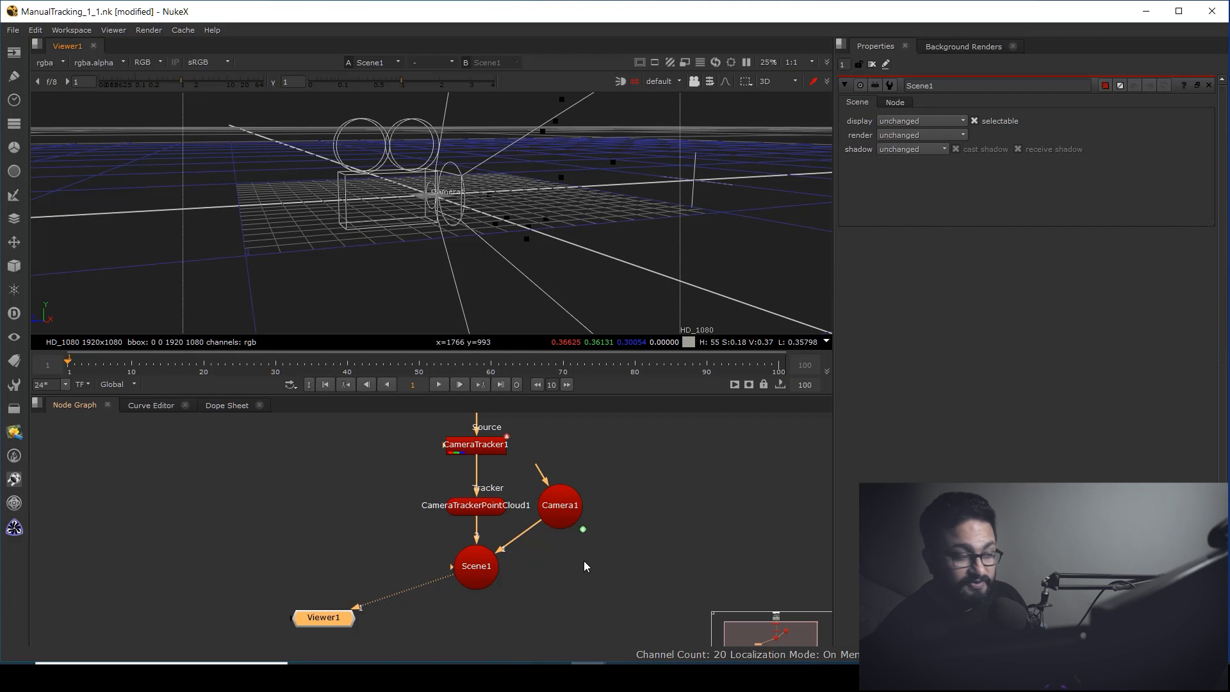
Add a ScanlineRender node to the node graph near Scene1
scroll(575, 555, down, 2)
click(567, 576)
key(Tab)
text(scsn)
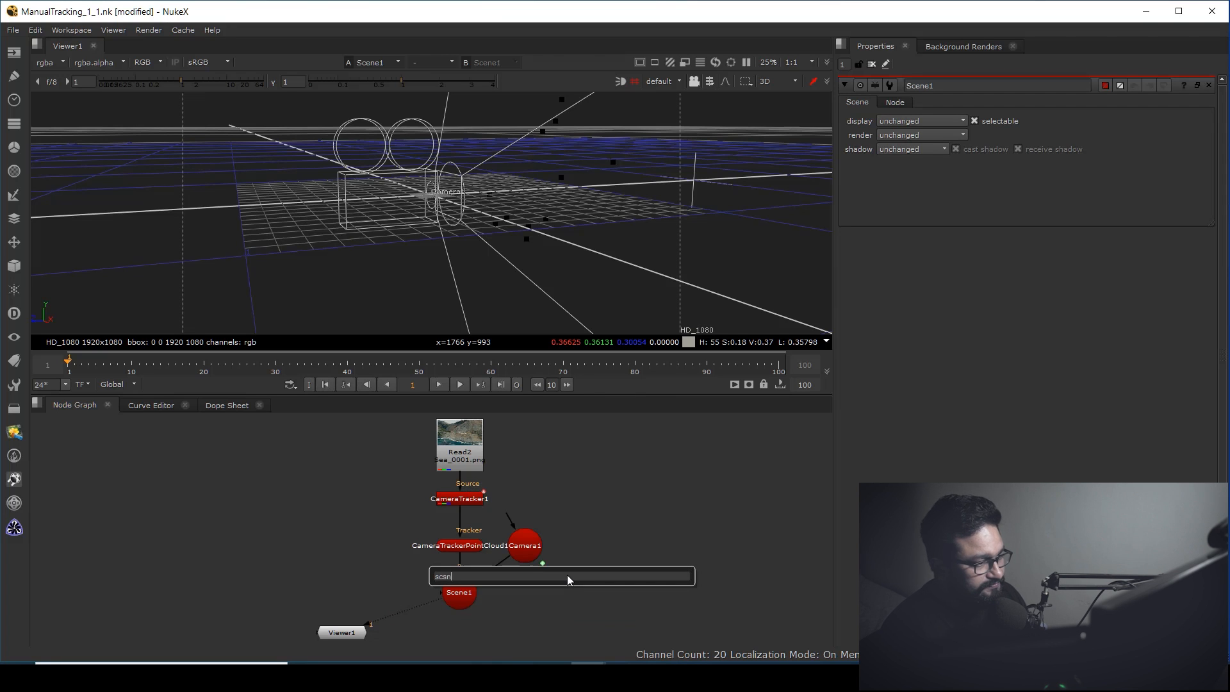
key(BackSpace)
key(BackSpace)
text(a)
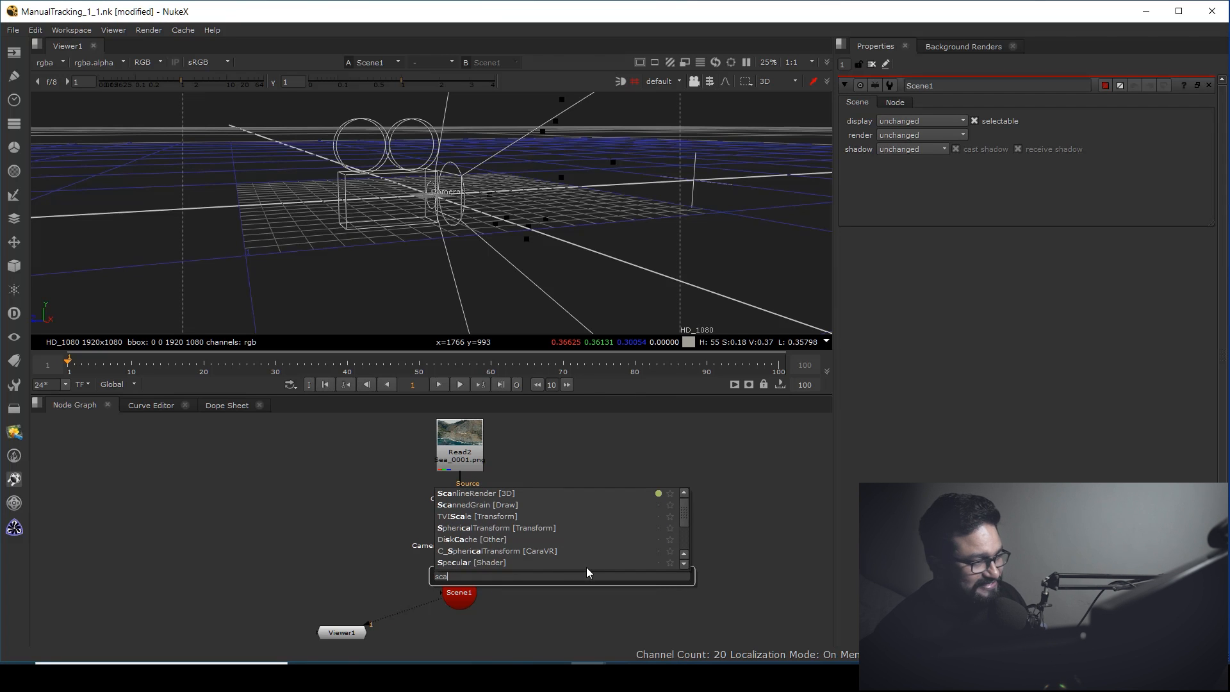
key(Return)
Connect Scene1 and Camera1 to the ScanlineRender node, aligning the nodes and routing the camera connection through a dot below Camera1
drag(563, 563, 462, 538)
drag(463, 597, 532, 499)
ctrl+drag(491, 549, 526, 602)
drag(526, 490, 526, 537)
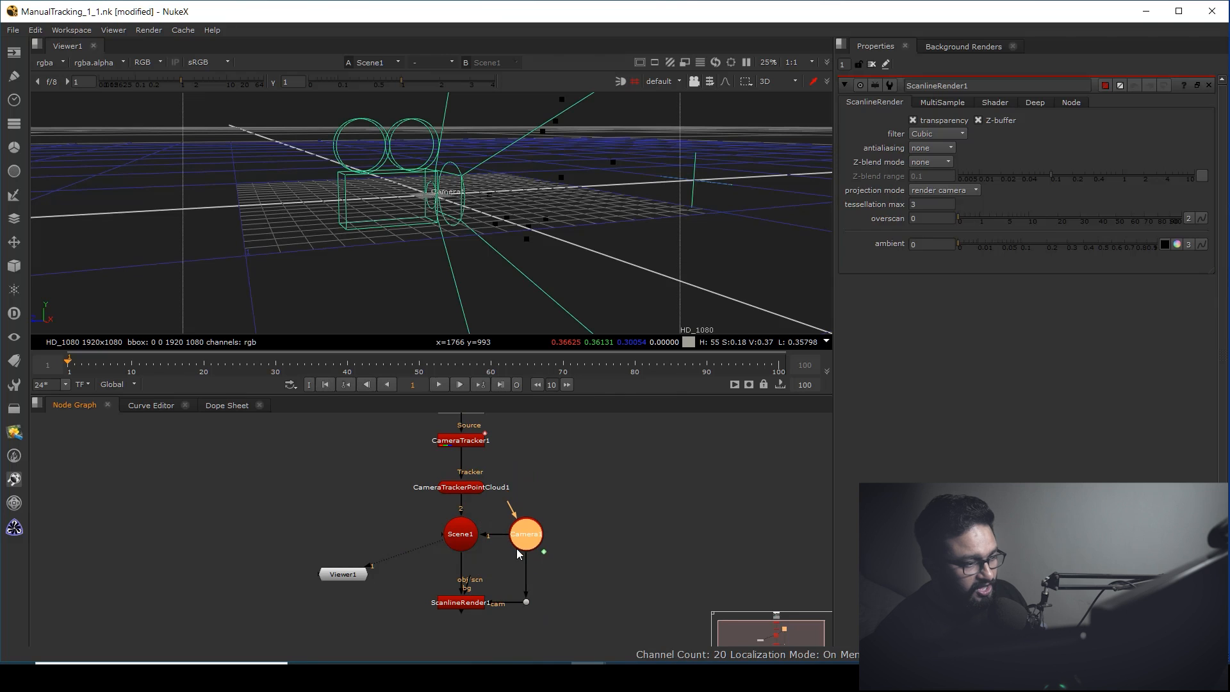
Show the ScanlineRender1 output in the 2D viewer
click(460, 602)
key(1)
key(Tab)
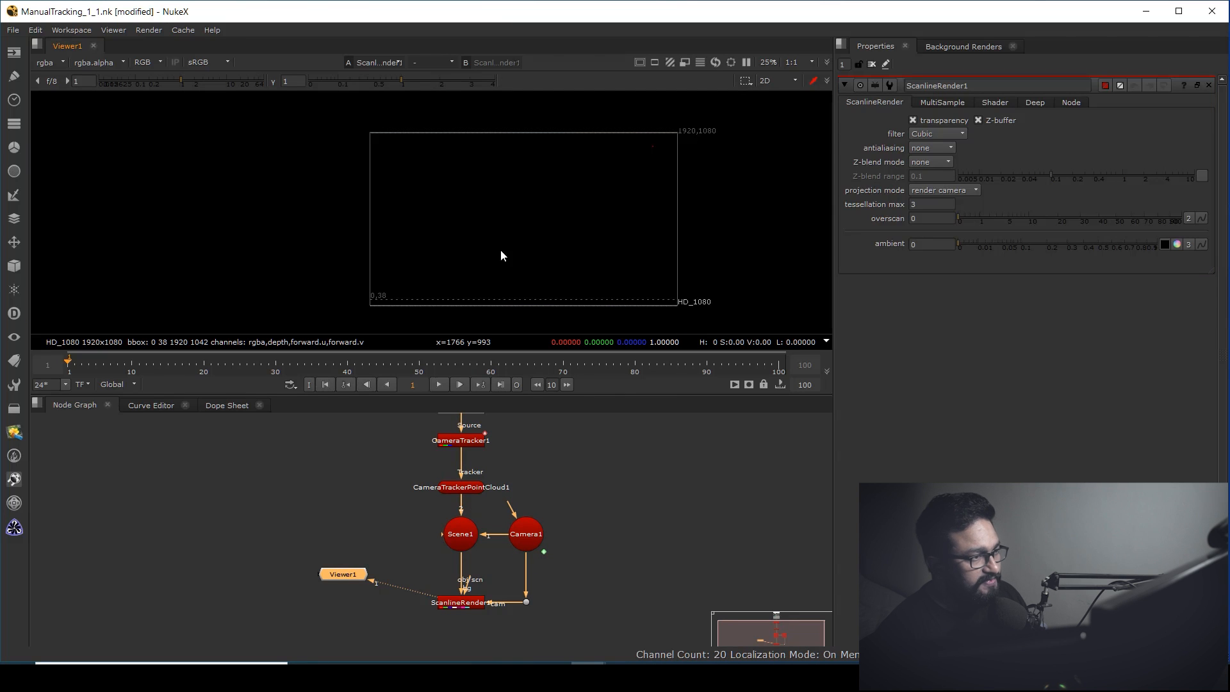
Show the CameraTracker1 output with its user tracks in the viewer
drag(598, 254, 625, 282)
middle_drag(562, 450, 560, 463)
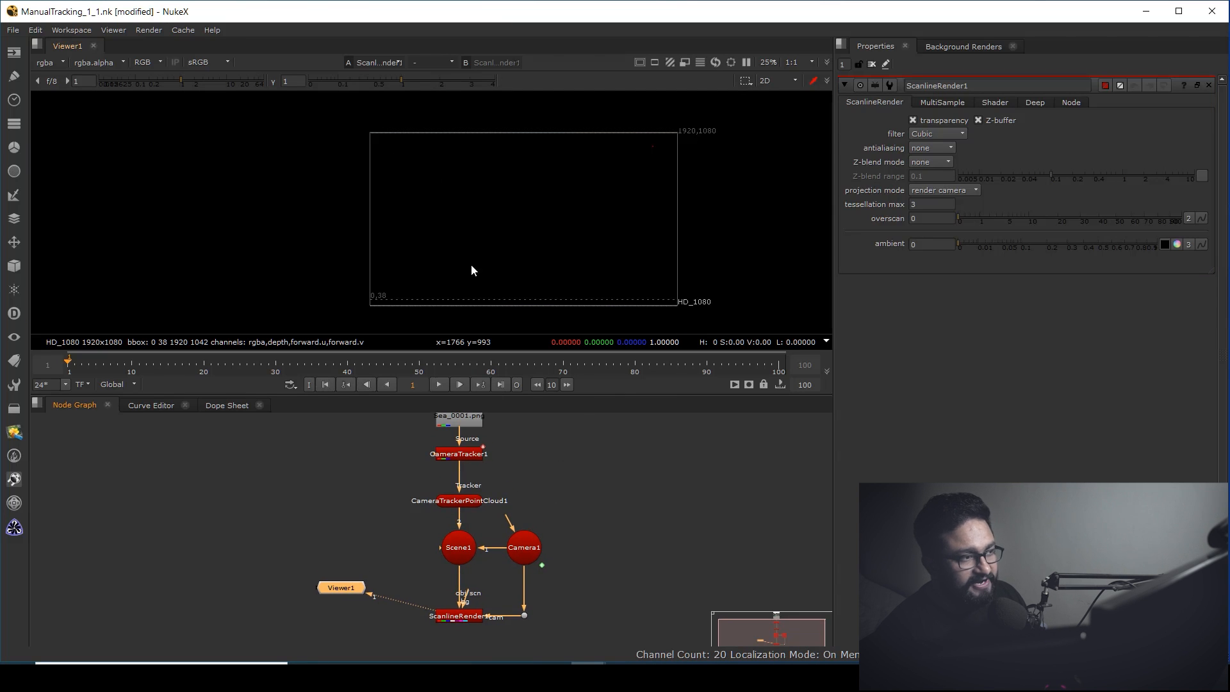
click(466, 446)
key(1)
scroll(460, 220, up, 3)
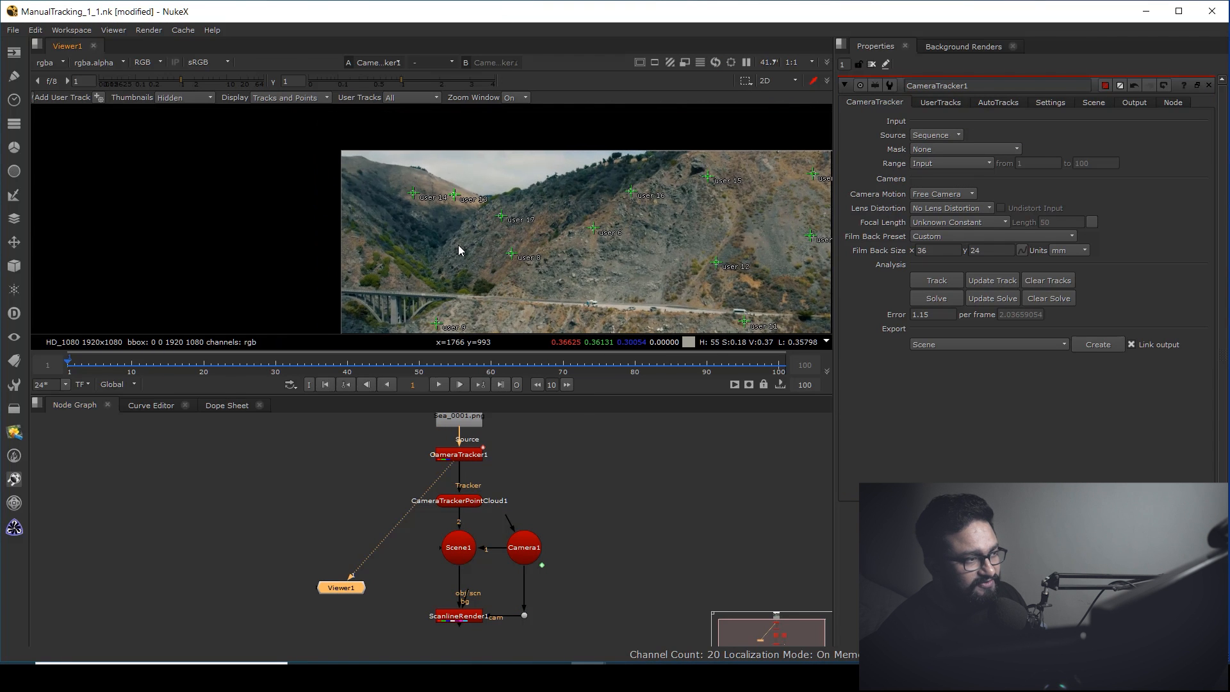
middle_drag(483, 242, 522, 219)
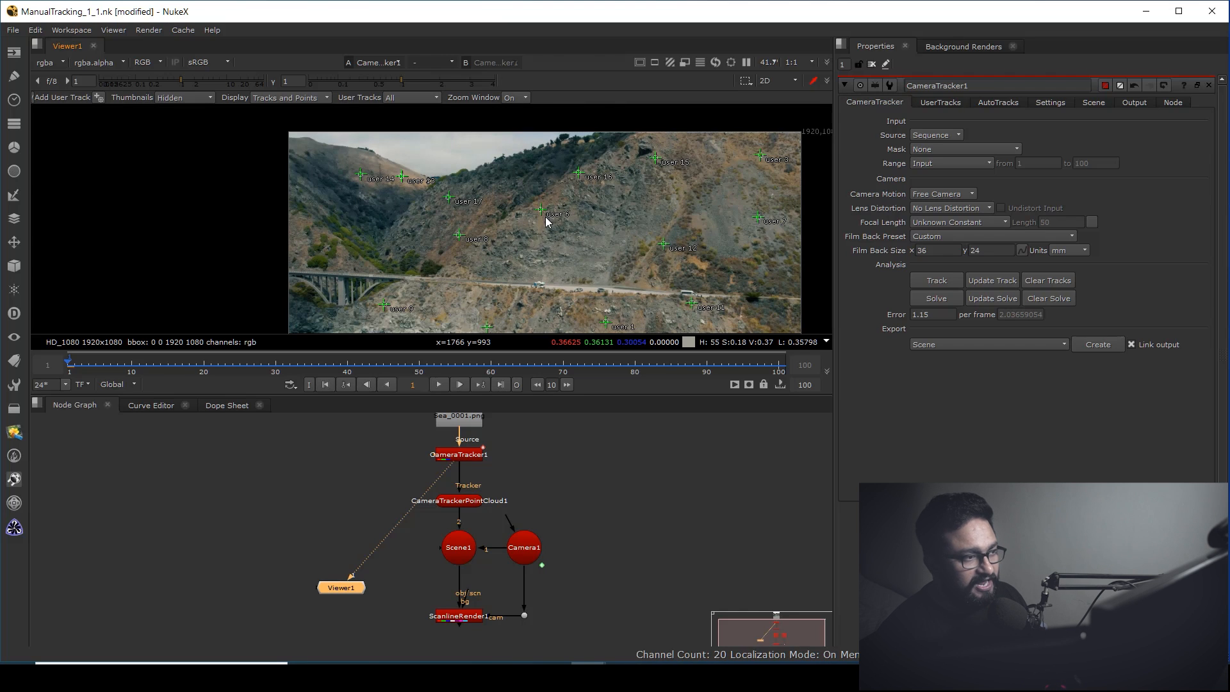
Create a card at the user track in the middle of the cliff face and set its node apart from the tracker chain
scroll(541, 225, up, 2)
click(531, 206)
scroll(543, 215, up, 4)
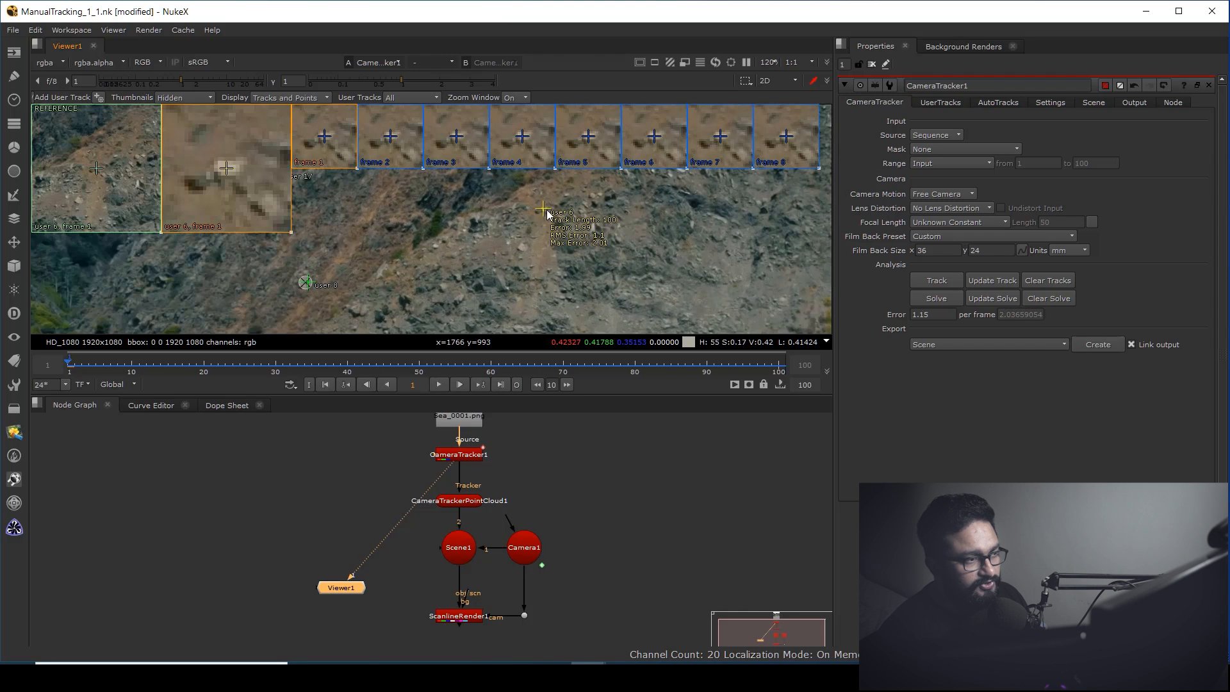
right_click(543, 213)
mouse_move(576, 252)
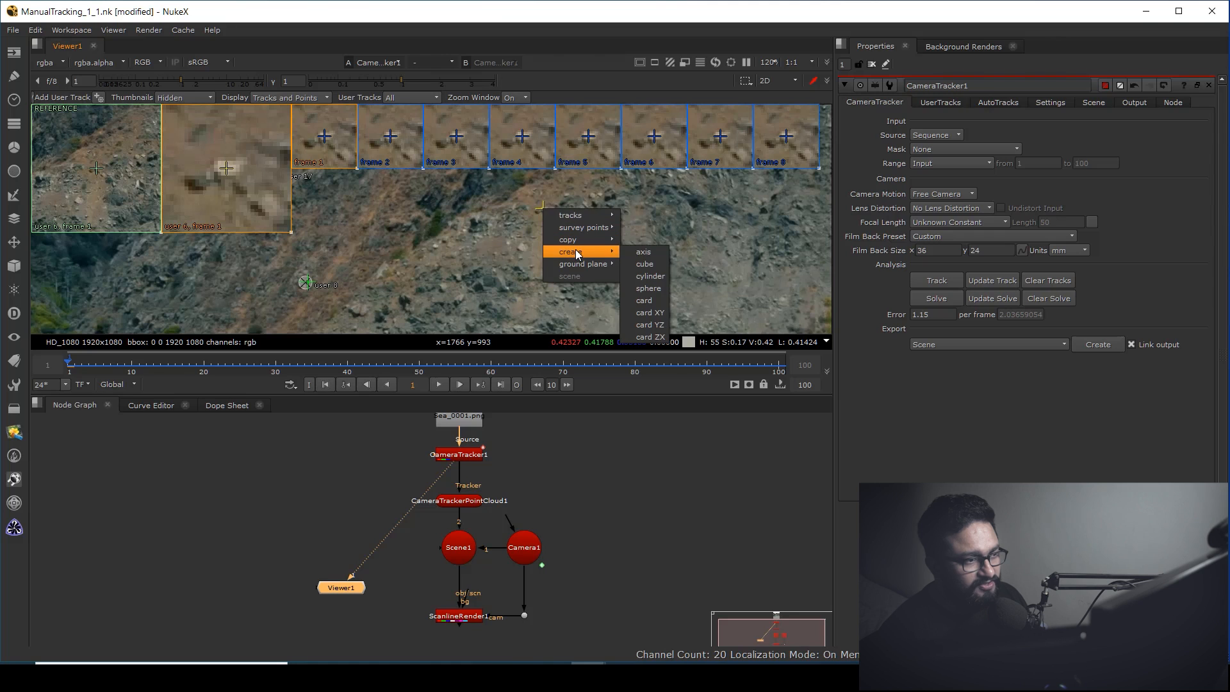
click(647, 301)
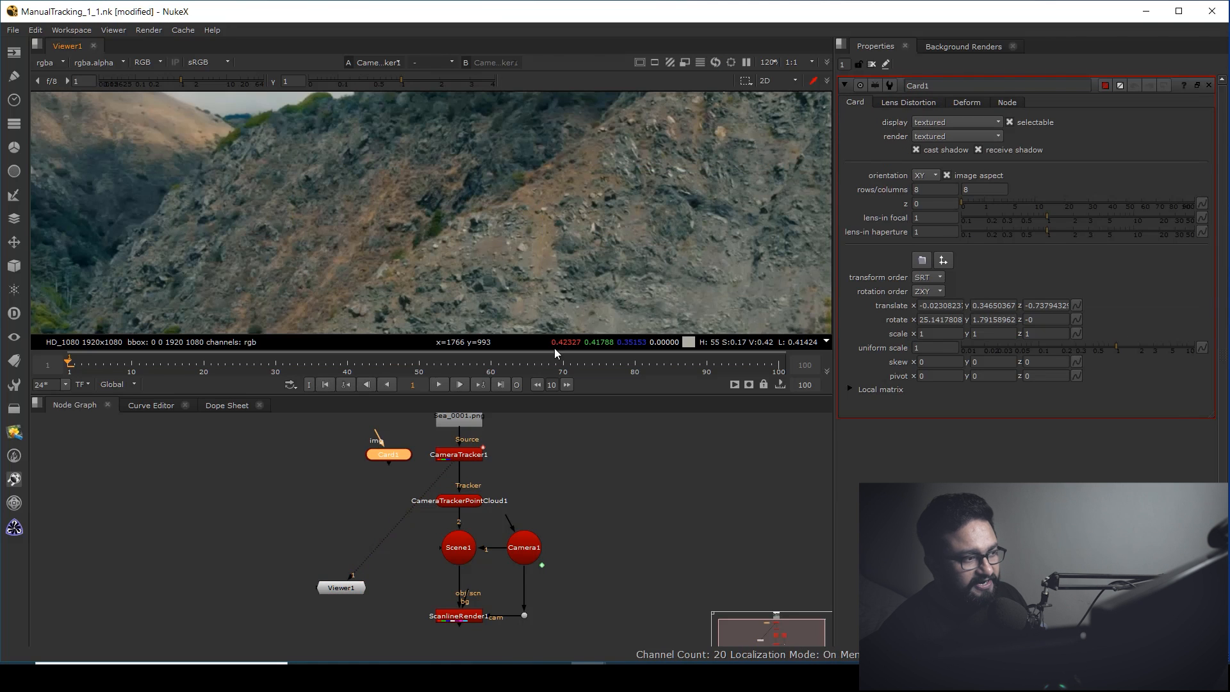
scroll(388, 482, down, 2)
drag(383, 469, 336, 476)
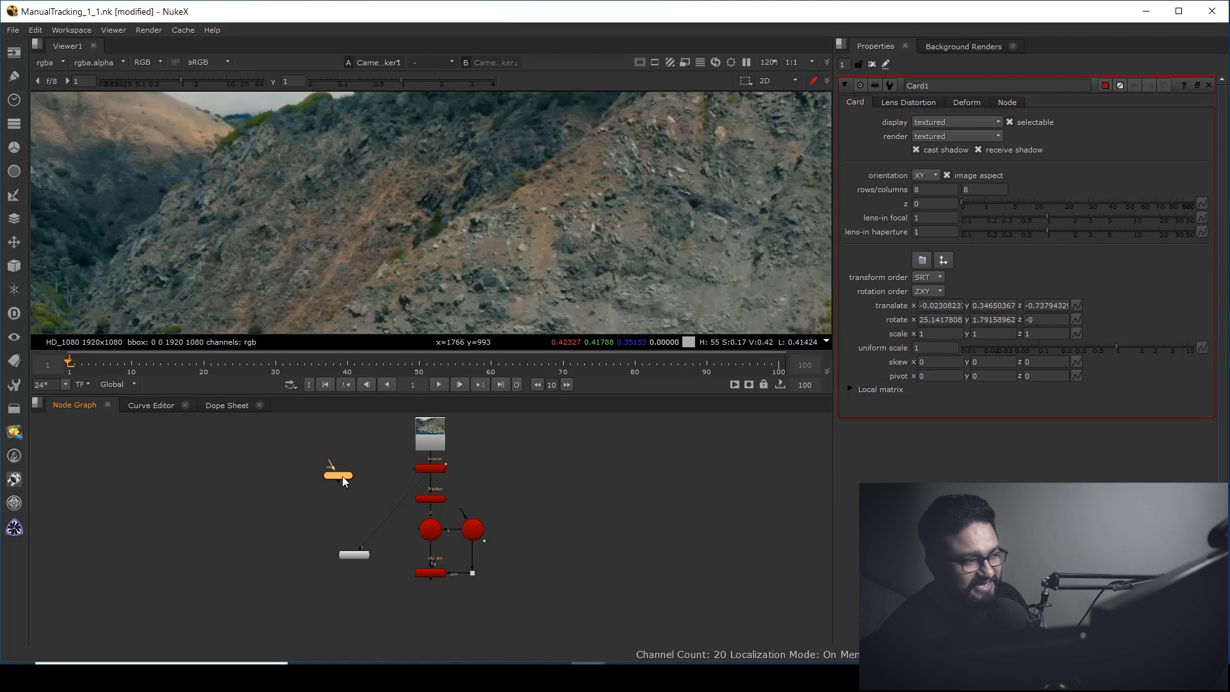
Set Card1 to render as wireframe with 2 rows and 2 columns
click(931, 136)
click(953, 104)
double_click(932, 190)
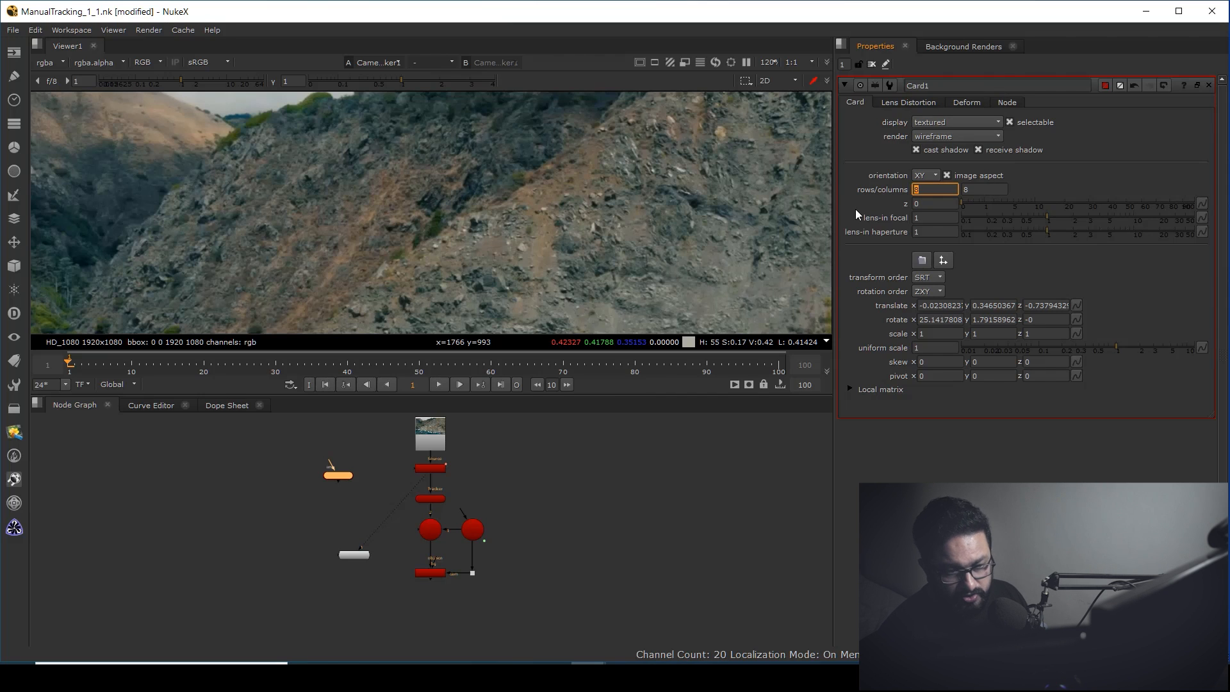
text(2)
double_click(969, 190)
text(2)
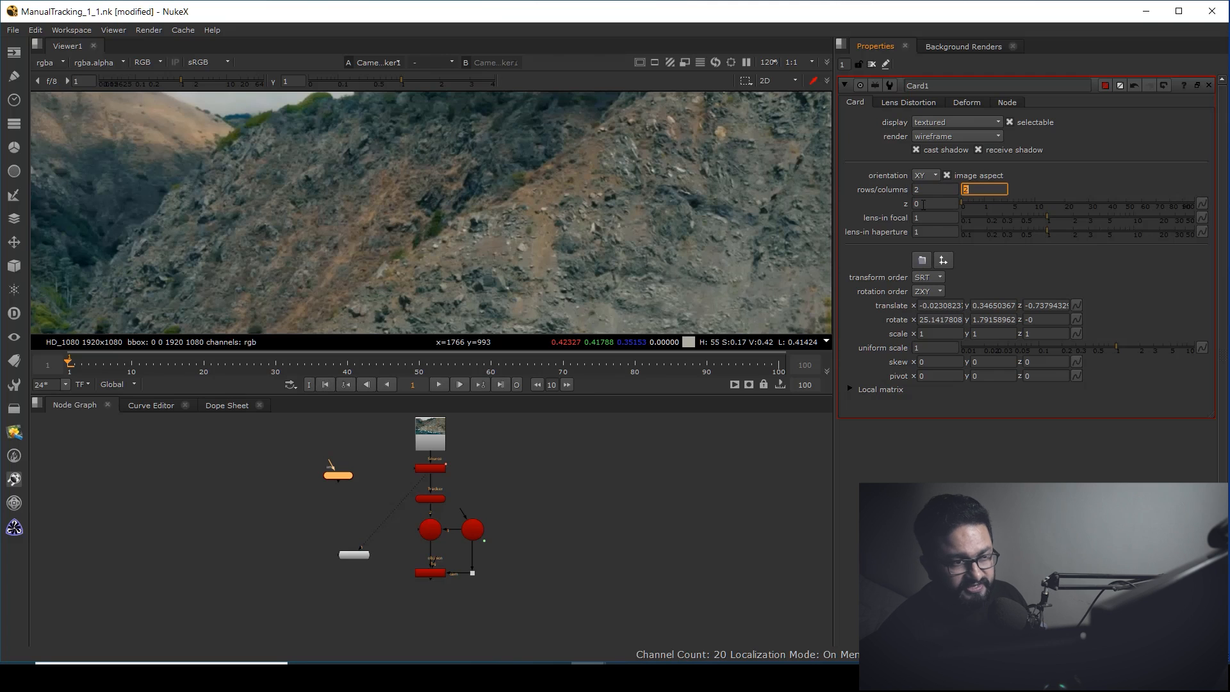
Connect Card1 to Scene1 and show the whole ScanlineRender1 output in the viewer
scroll(340, 487, up, 2)
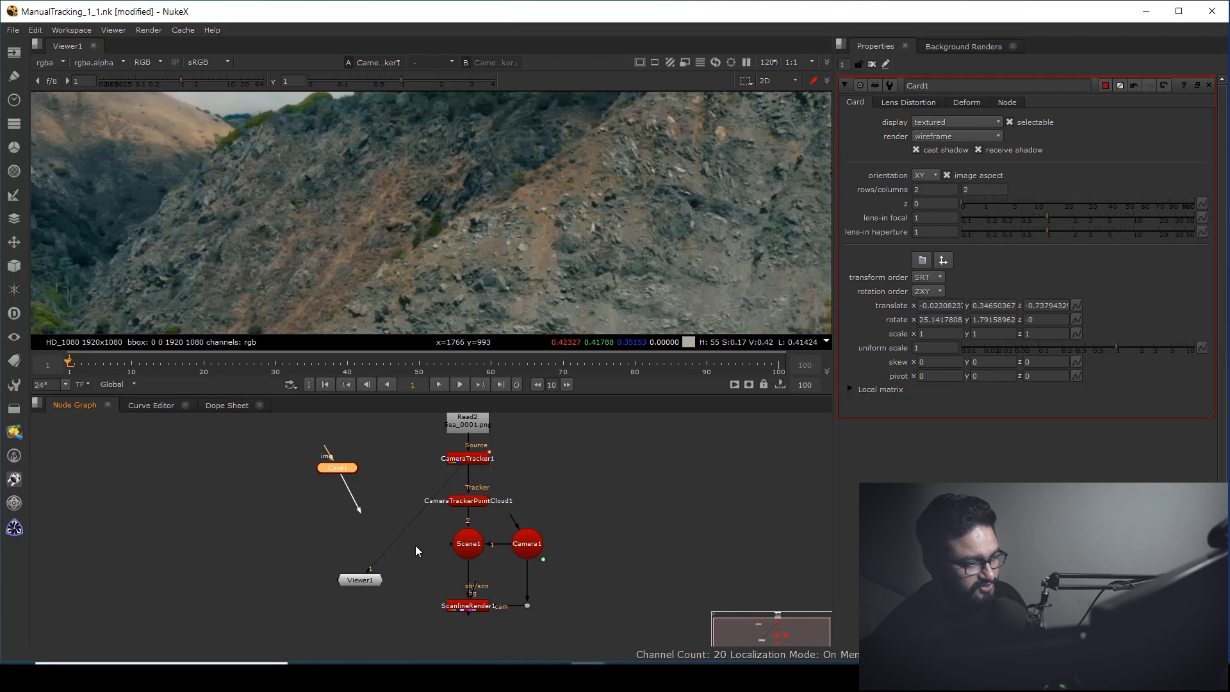
drag(409, 509, 455, 568)
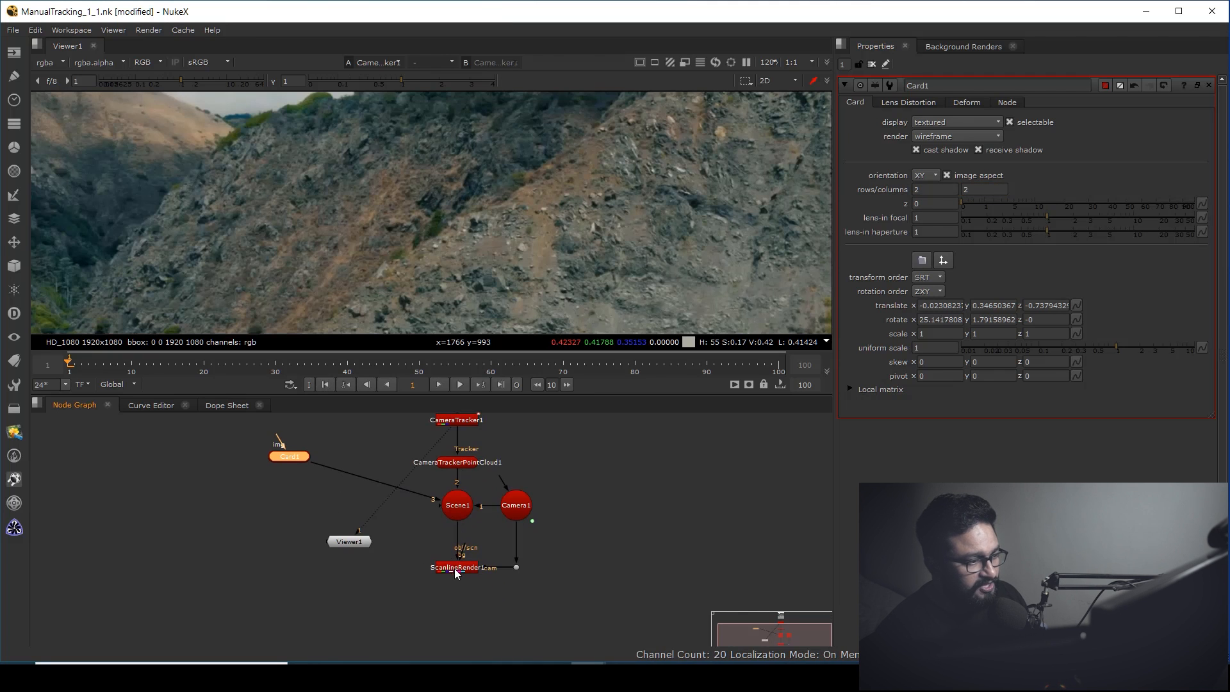
scroll(510, 256, down, 3)
key(f)
scroll(524, 262, down, 2)
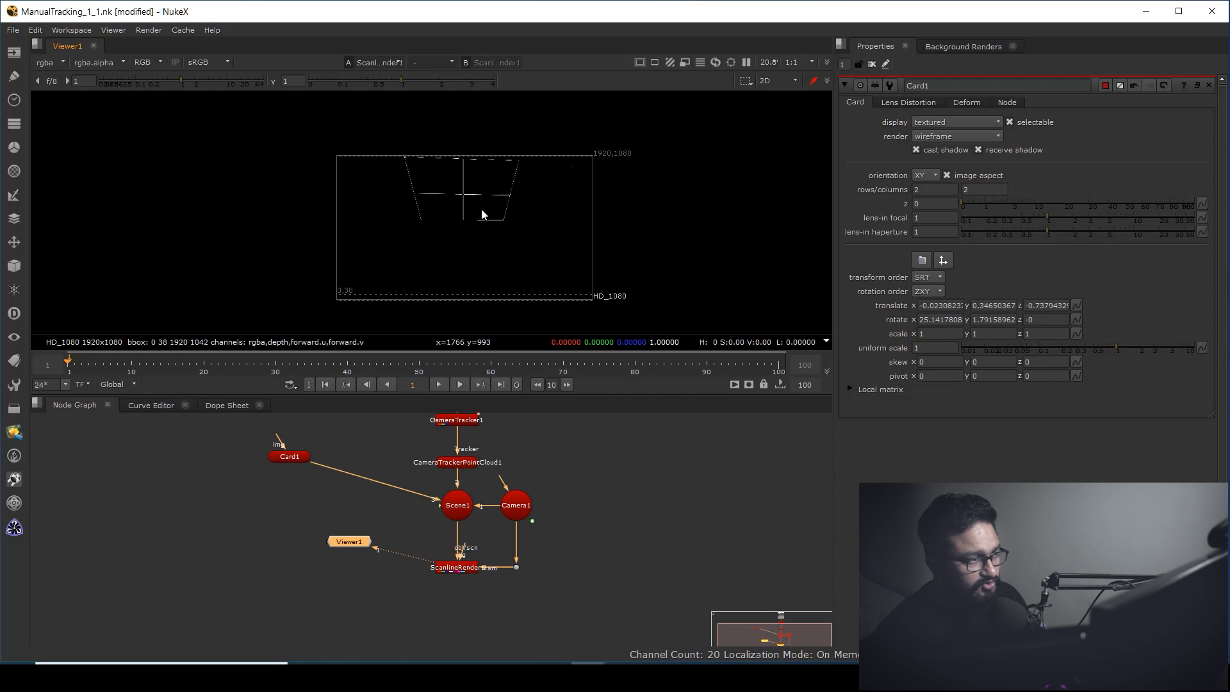
drag(369, 131, 595, 293)
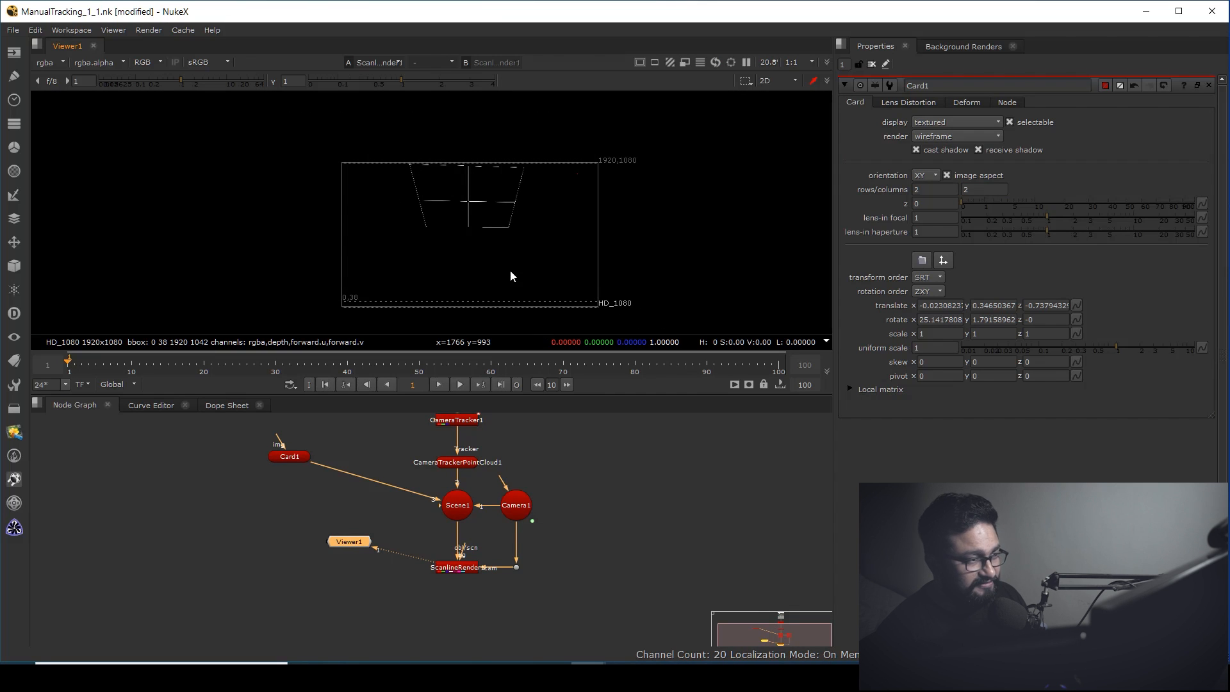
In the 3D view, tilt Card1 nearly upright by setting its X rotation to about -3.14 degrees
key(Tab)
ctrl+drag(496, 242, 442, 302)
click(288, 458)
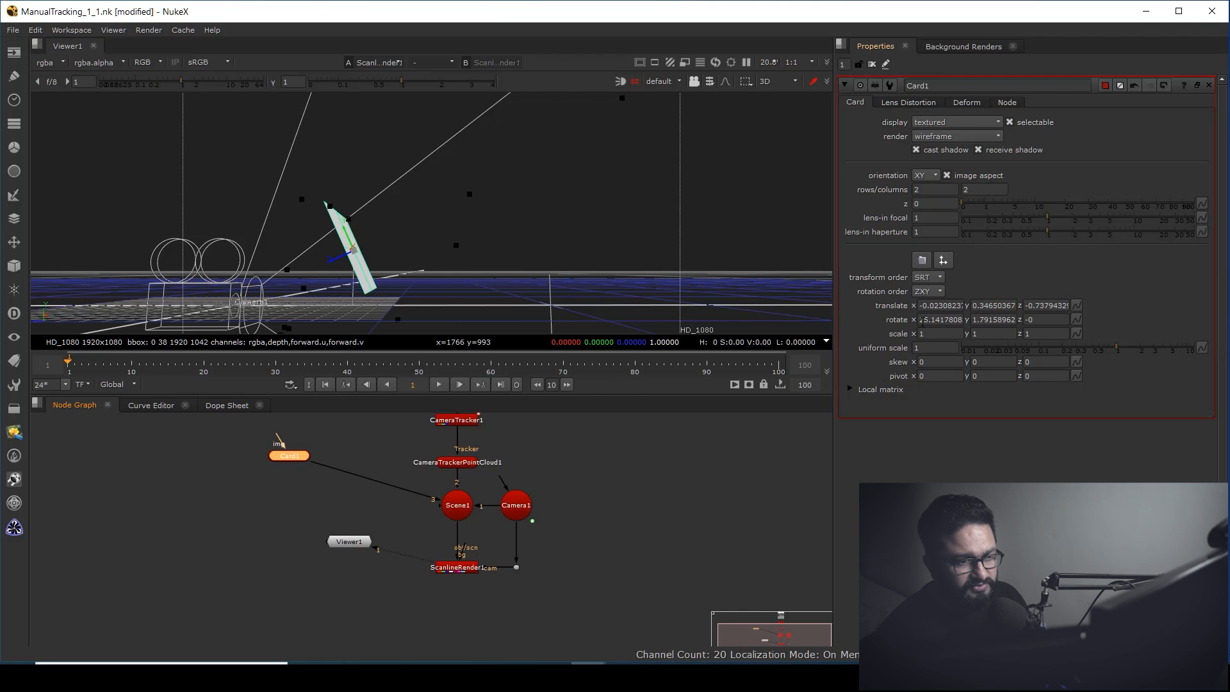
mouse_move(500, 282)
ctrl+mouse_down()
mouse_move(458, 294)
mouse_move(487, 295)
ctrl+mouse_up()
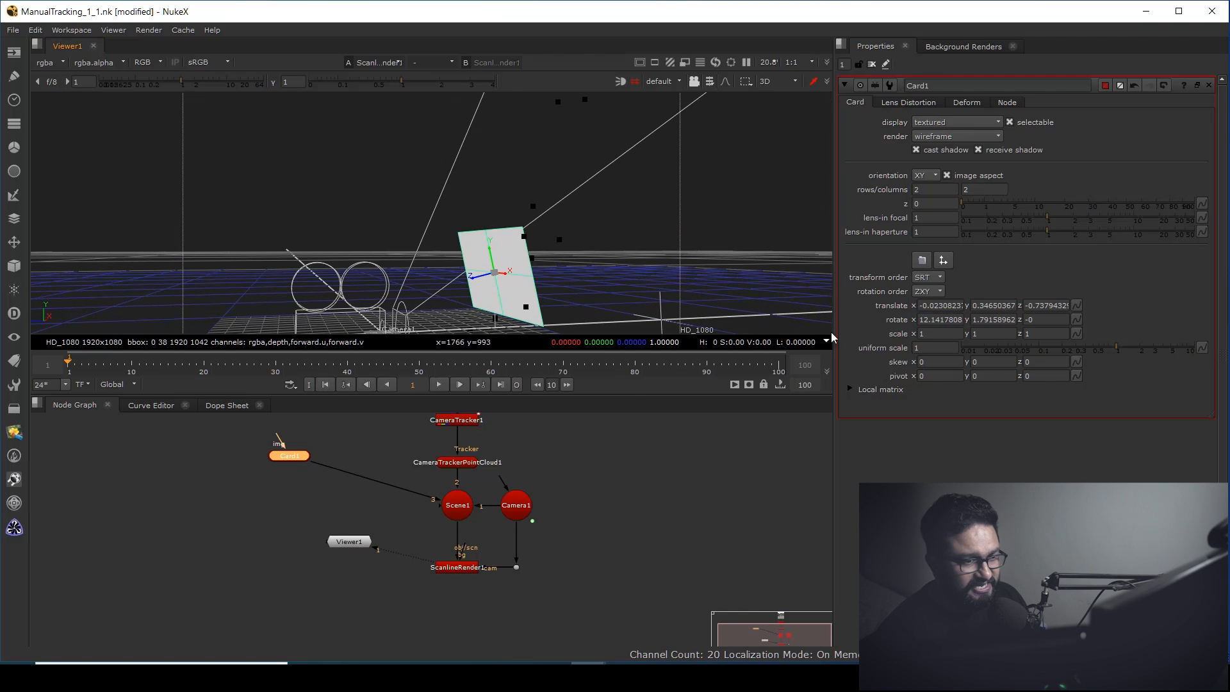
click(923, 320)
scroll(925, 321, down, 6)
scroll(923, 320, down, 5)
ctrl+drag(691, 271, 580, 226)
ctrl+drag(427, 192, 560, 263)
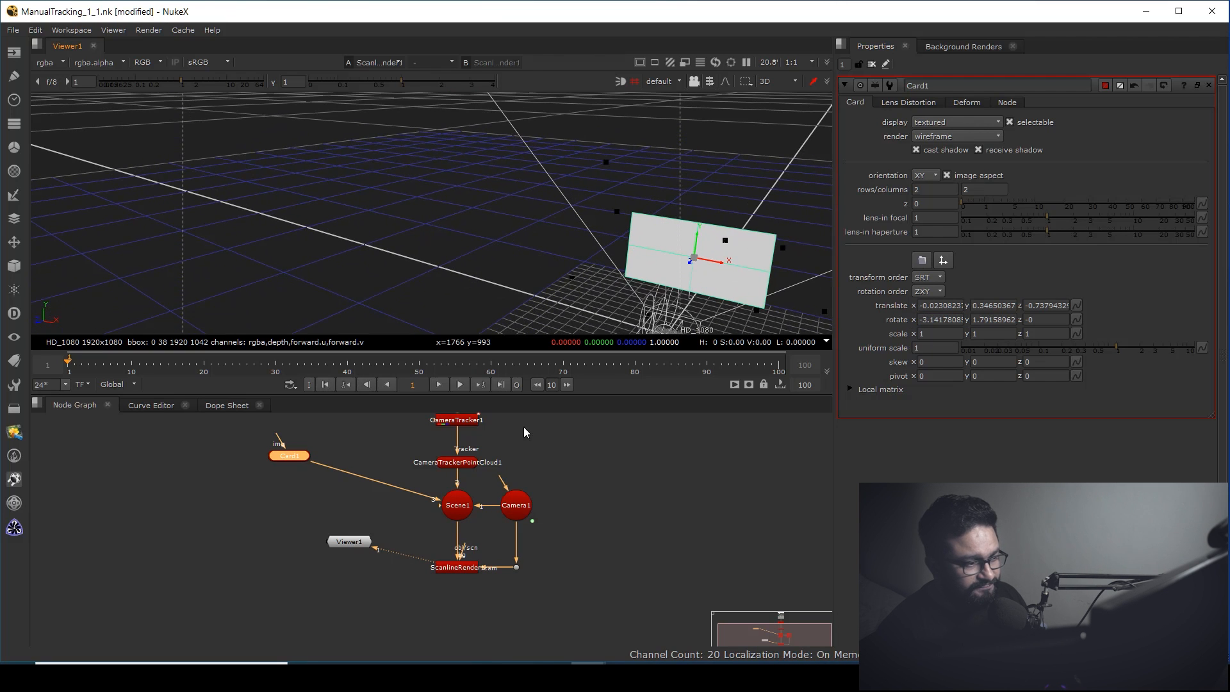
Return to the 2D view and check how the rotated card renders through ScanlineRender1
click(461, 572)
ctrl+drag(613, 294, 586, 286)
key(Tab)
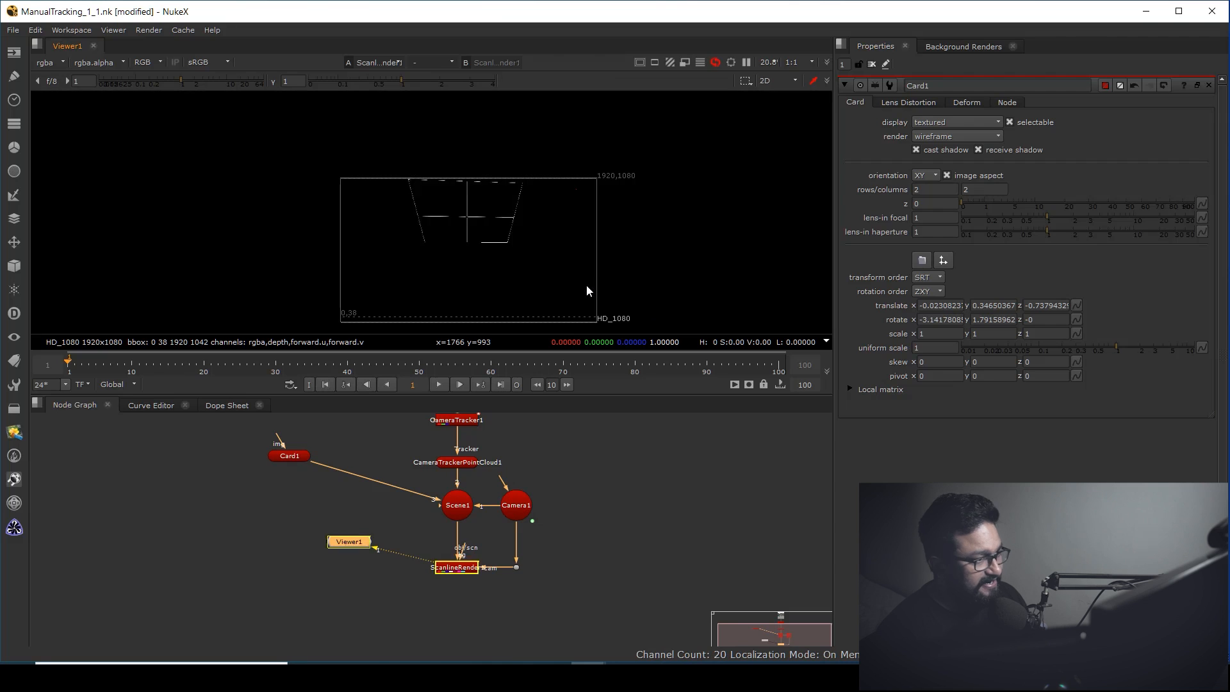
scroll(471, 222, up, 5)
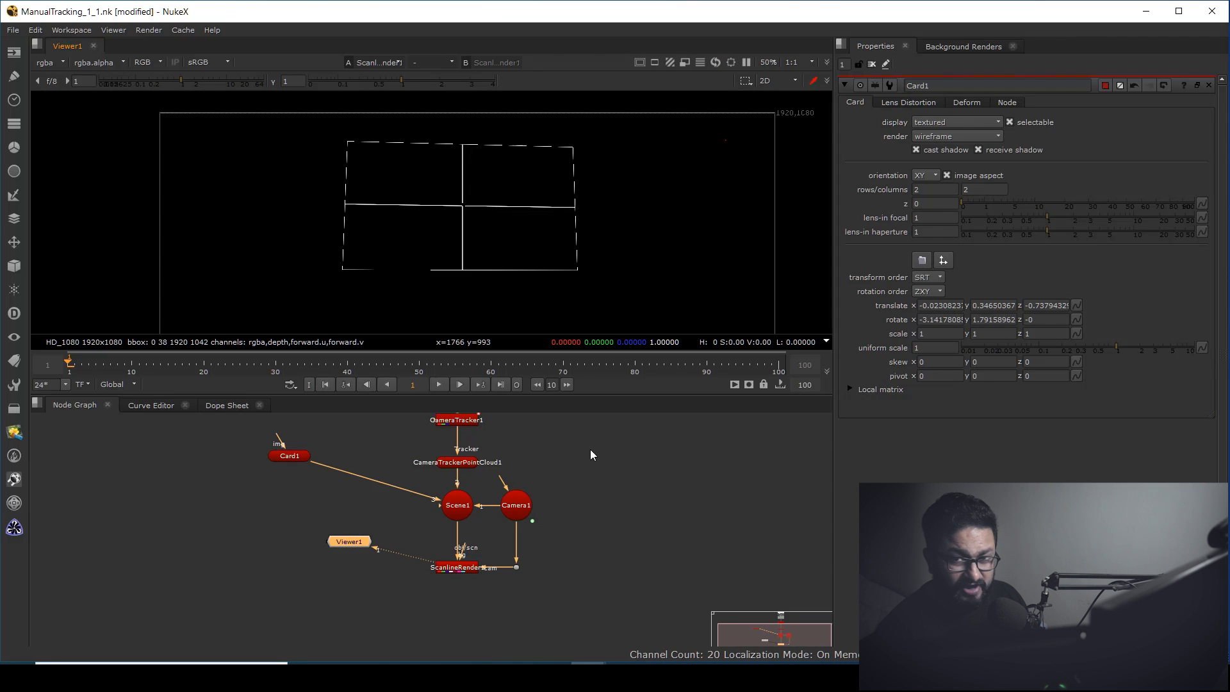
Add a Merge node over the footage, with ScanlineRender1 as A and Read2 as B routed through a dot
scroll(532, 556, down, 3)
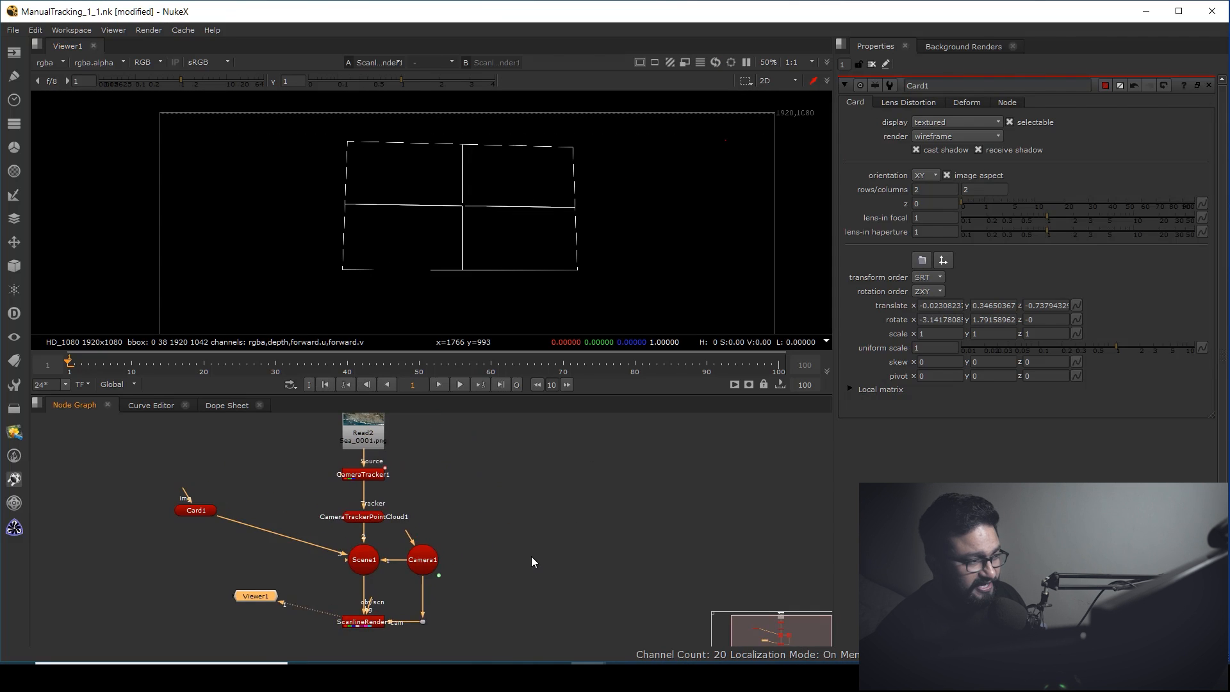
key(m)
scroll(548, 581, up, 2)
drag(440, 618, 448, 614)
ctrl+drag(468, 520, 531, 445)
click(537, 595)
drag(530, 585, 539, 646)
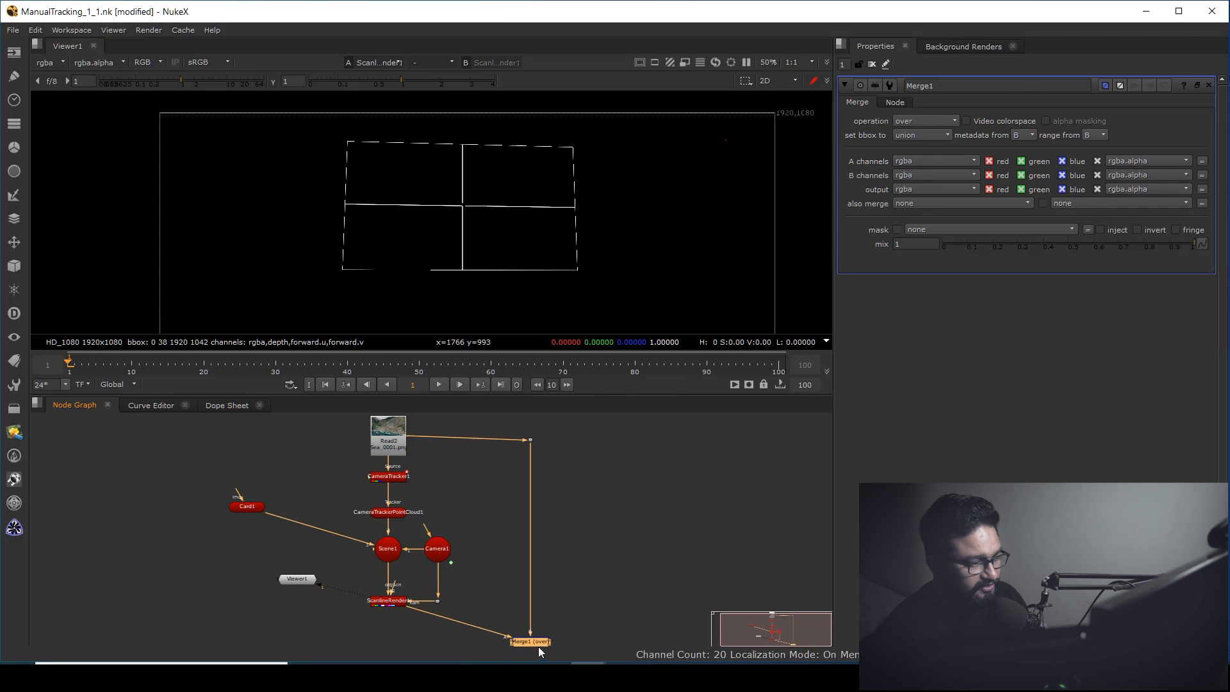
Route the ScanlineRender1 connection to Merge1 through a dot below it, align the nodes, and show Merge1 in the viewer
click(529, 429)
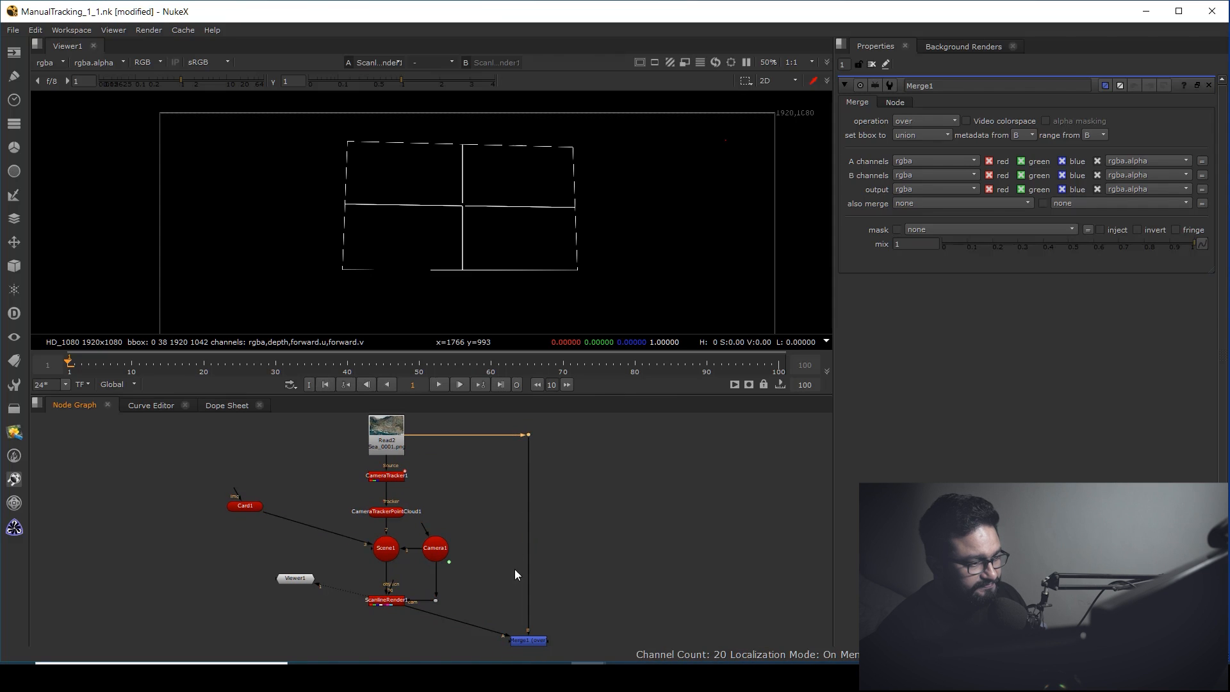
scroll(518, 574, down, 2)
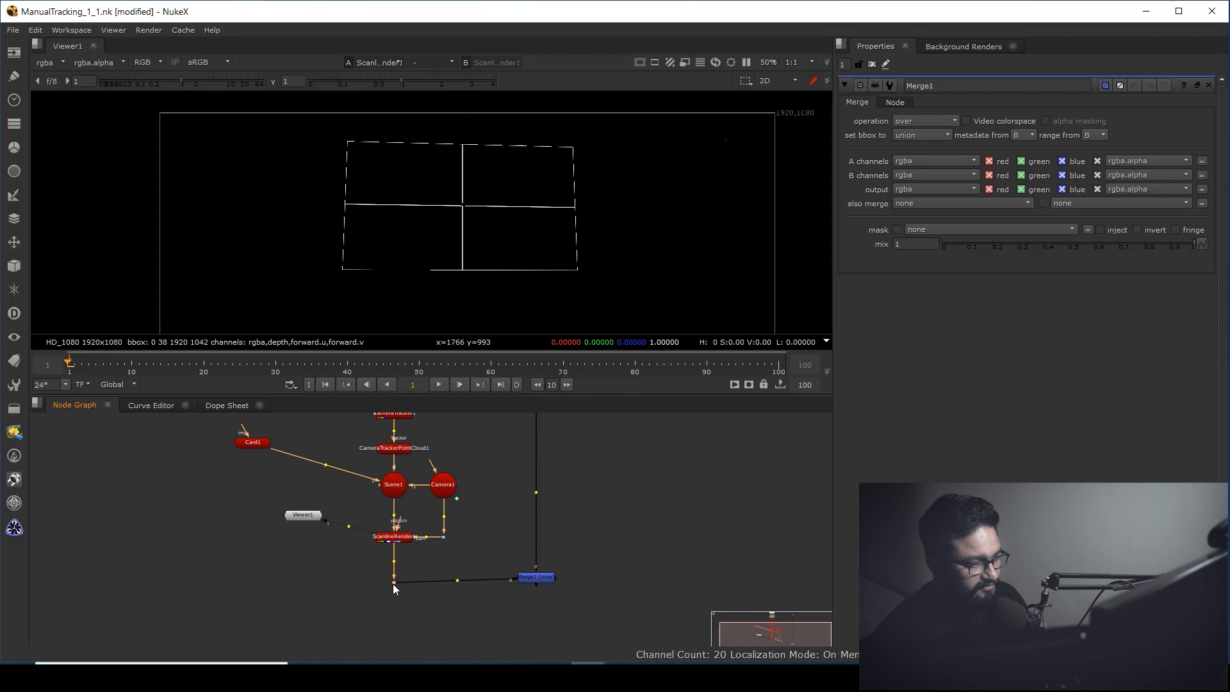
ctrl+drag(393, 586, 393, 581)
drag(614, 555, 438, 624)
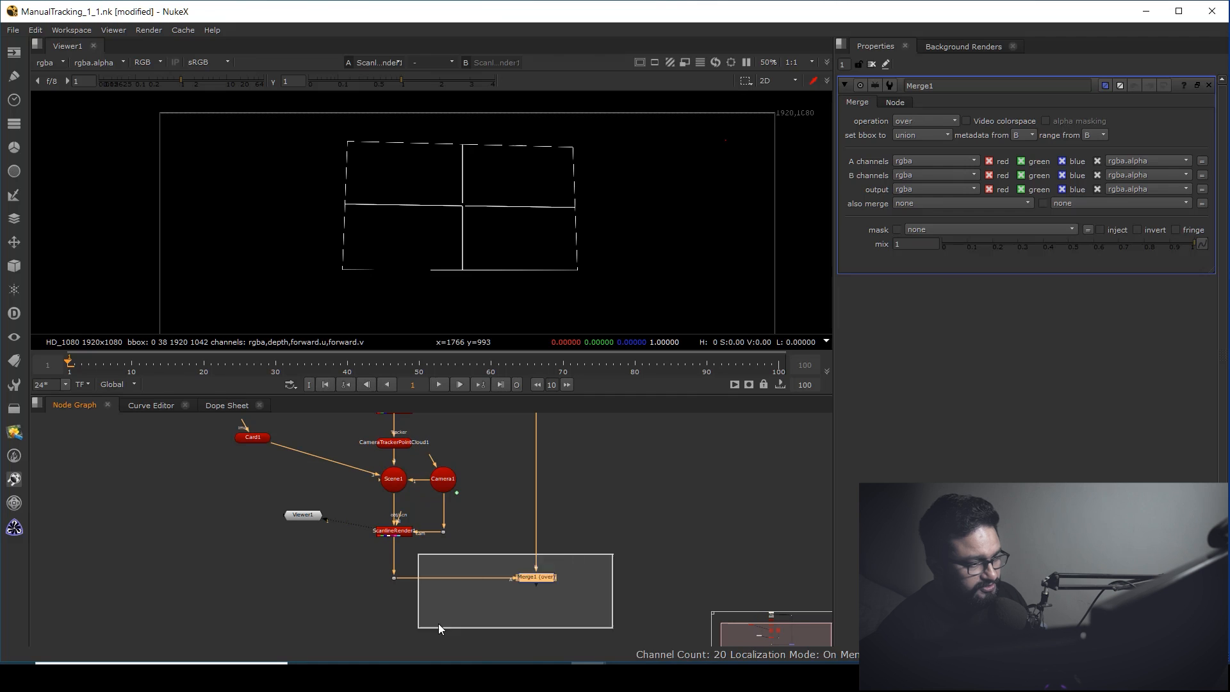
key(1)
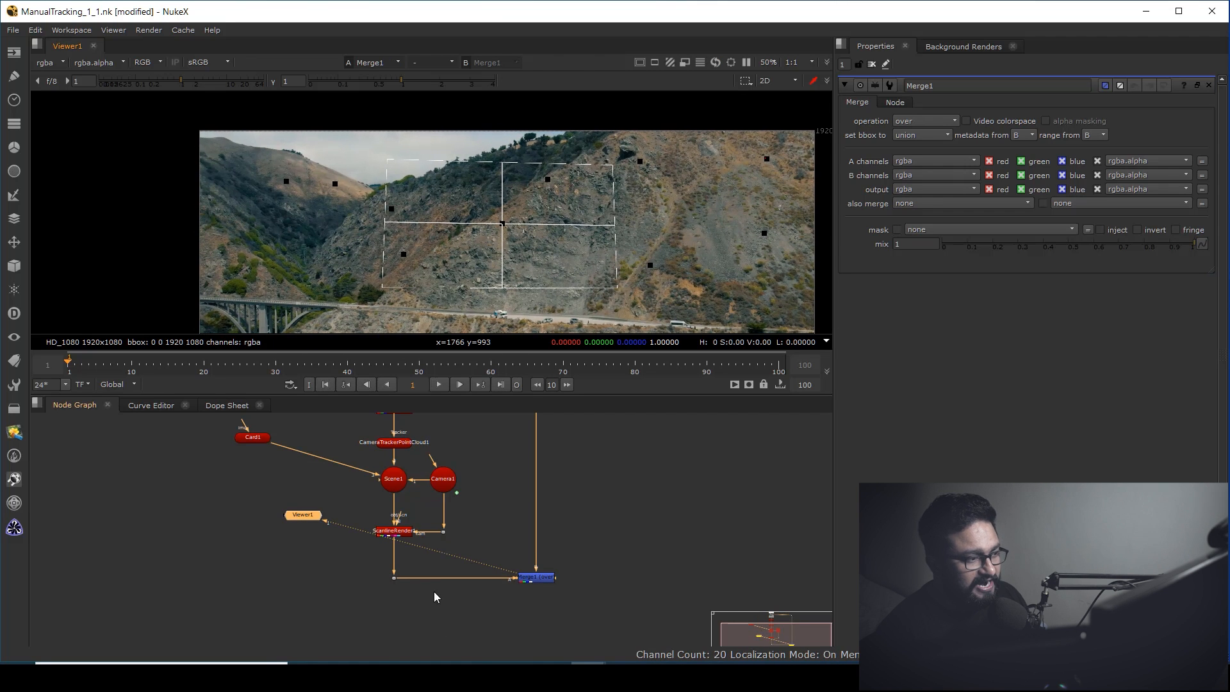
Line up the Card1 node with Scene1 and reduce the card's uniform scale to 0.37
scroll(416, 549, up, 2)
middle_drag(489, 463, 508, 546)
drag(244, 502, 240, 544)
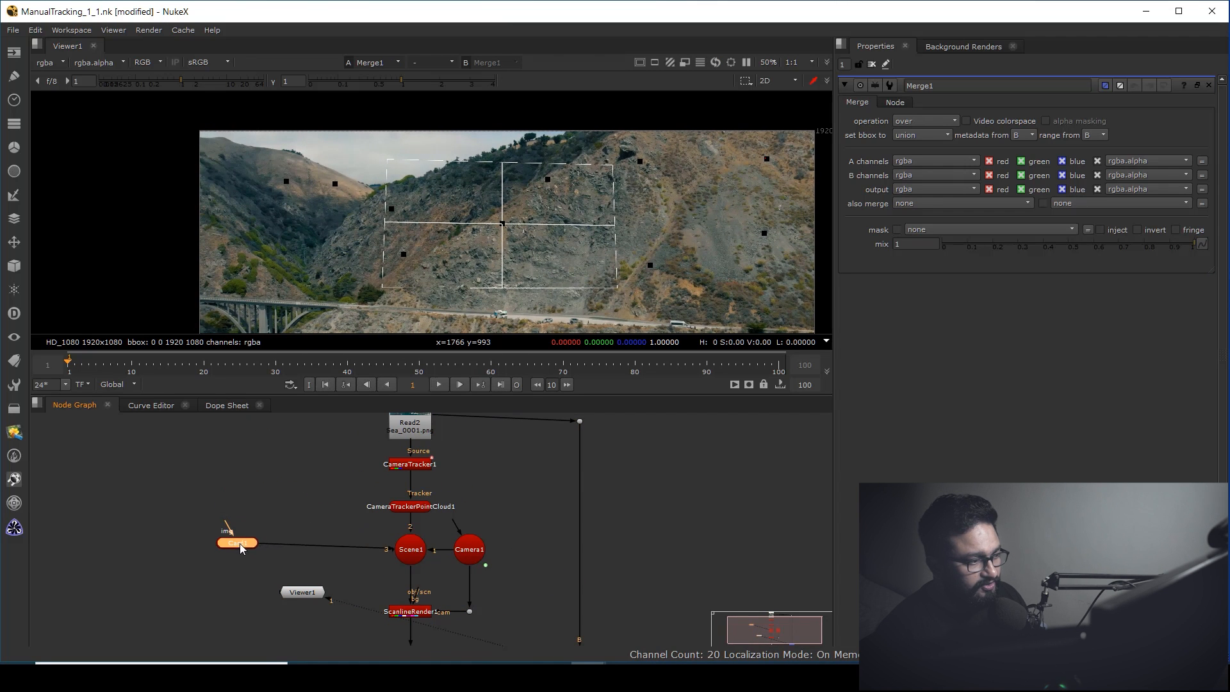
double_click(238, 550)
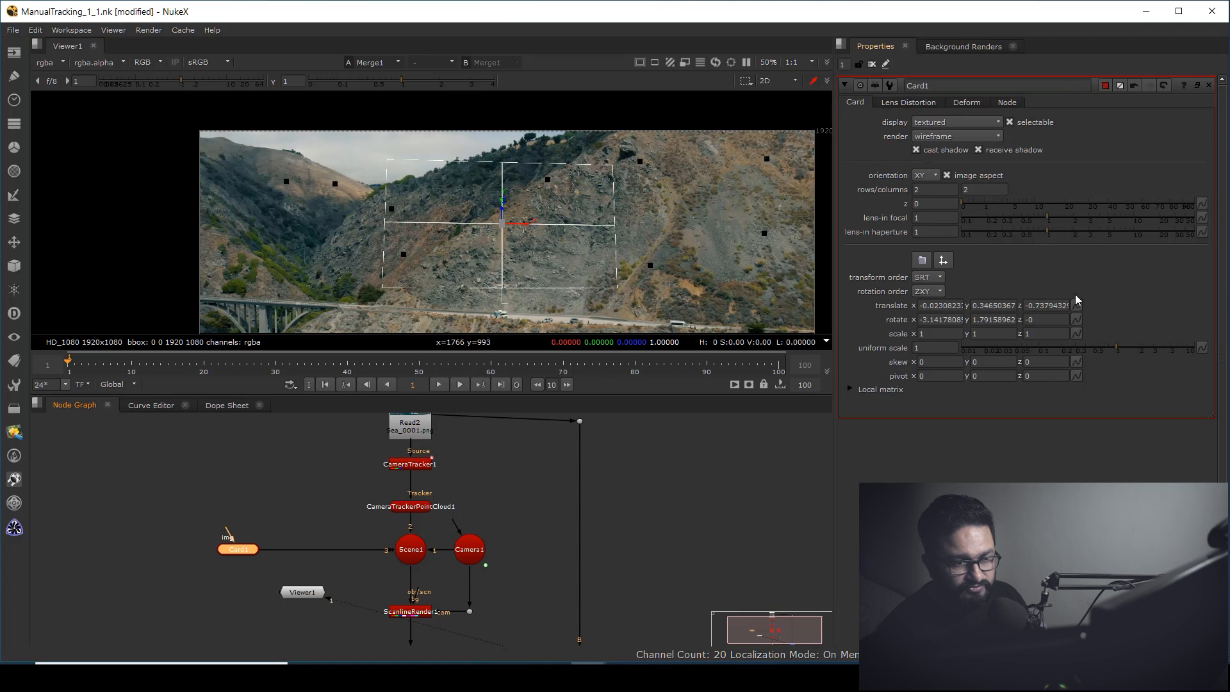
drag(1112, 350, 1075, 353)
Enlarge the viewer and play the merged shot from the first frame to check that the card sticks to the cliff
key(f)
middle_drag(652, 235, 736, 279)
key(space)
key(f)
key(space)
key(space)
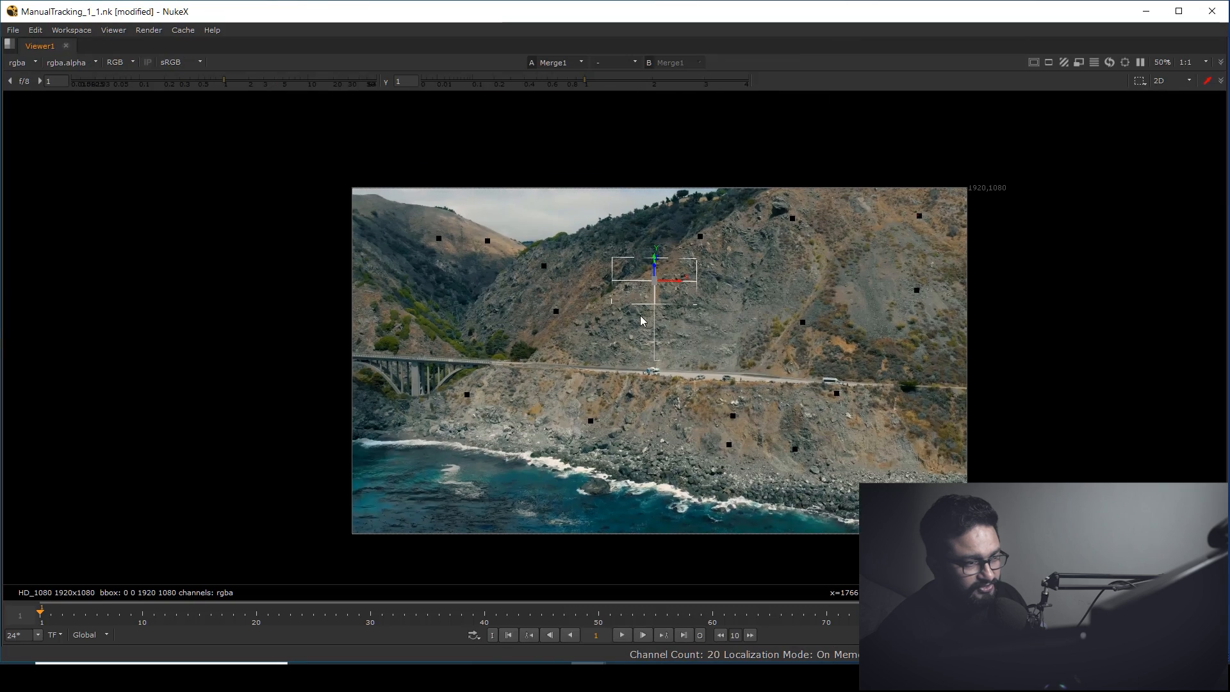
scroll(693, 270, up, 2)
click(622, 635)
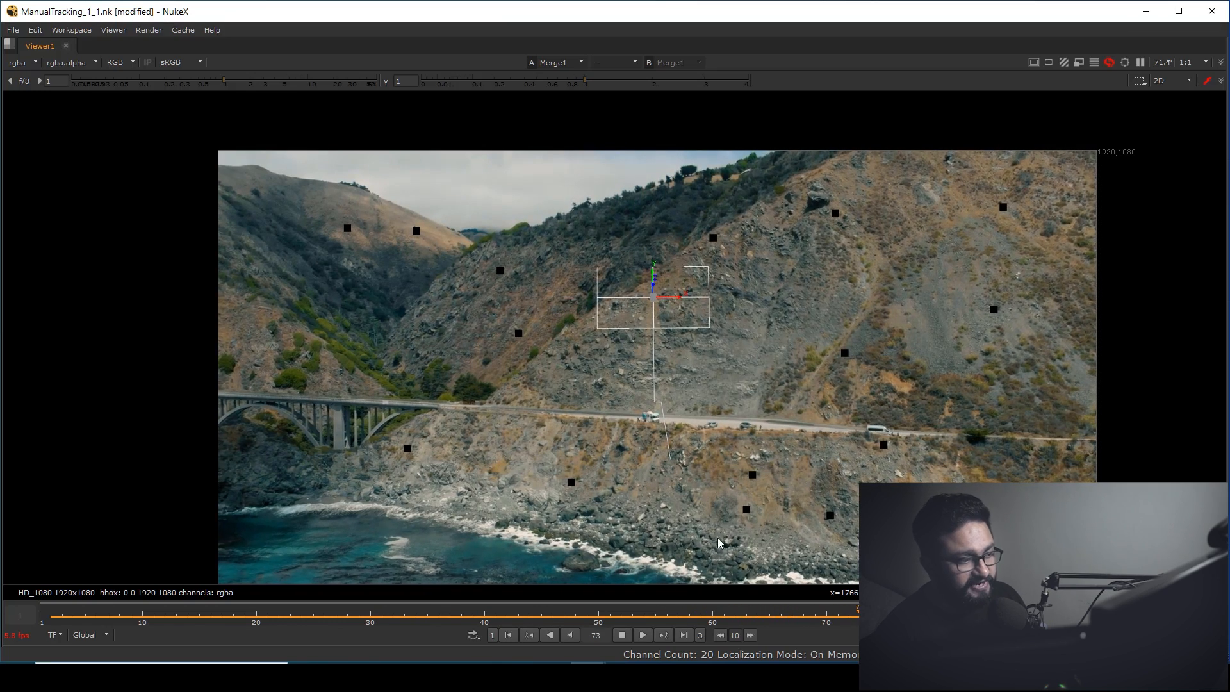
click(510, 635)
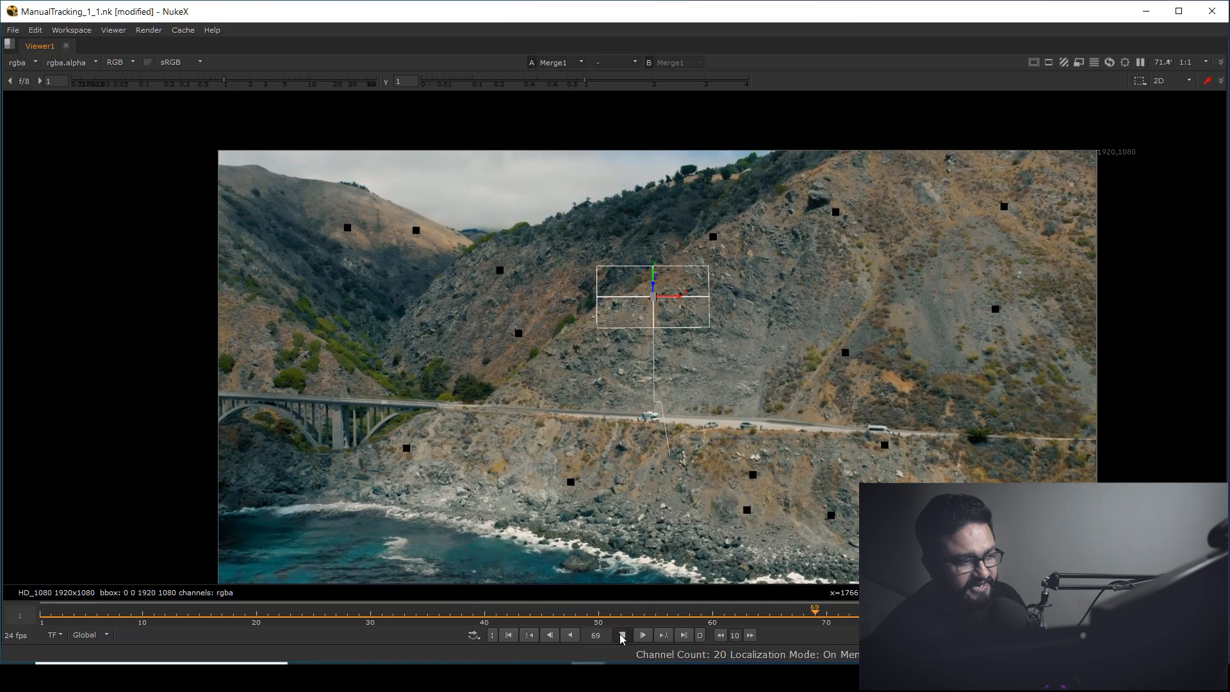
Level the Merge1 connection's dot with Read2 and import Cloud.png into the node graph beside it
scroll(624, 443, down, 2)
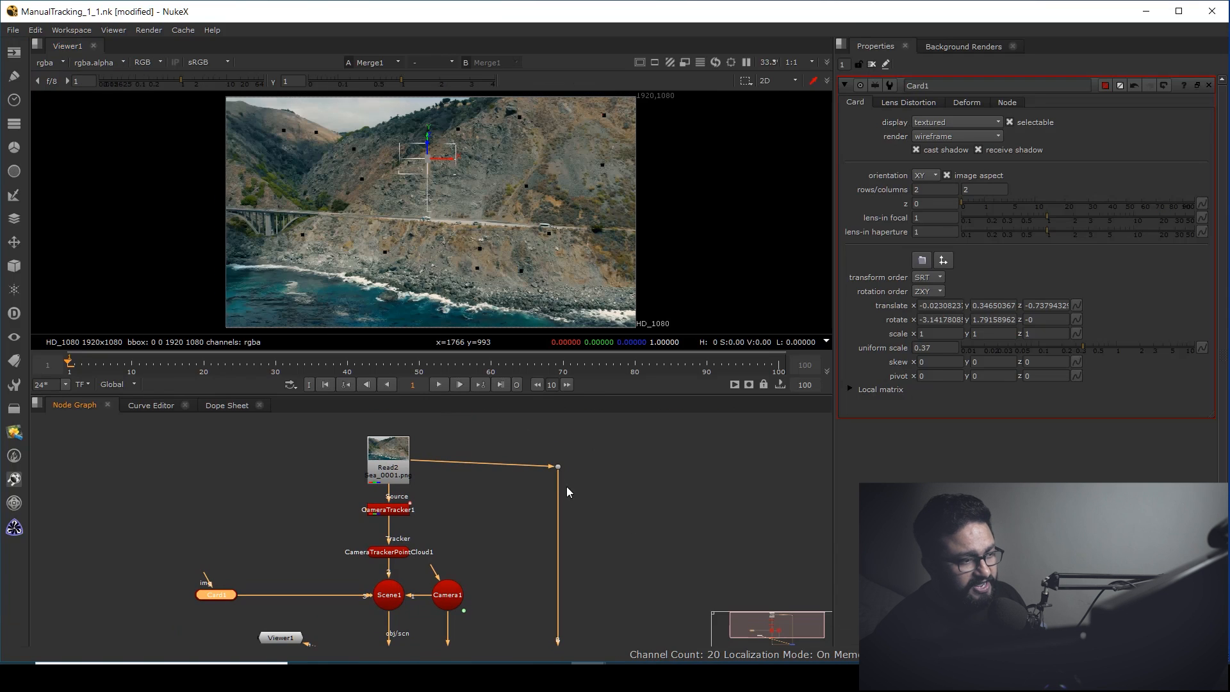
drag(559, 466, 559, 460)
click(594, 490)
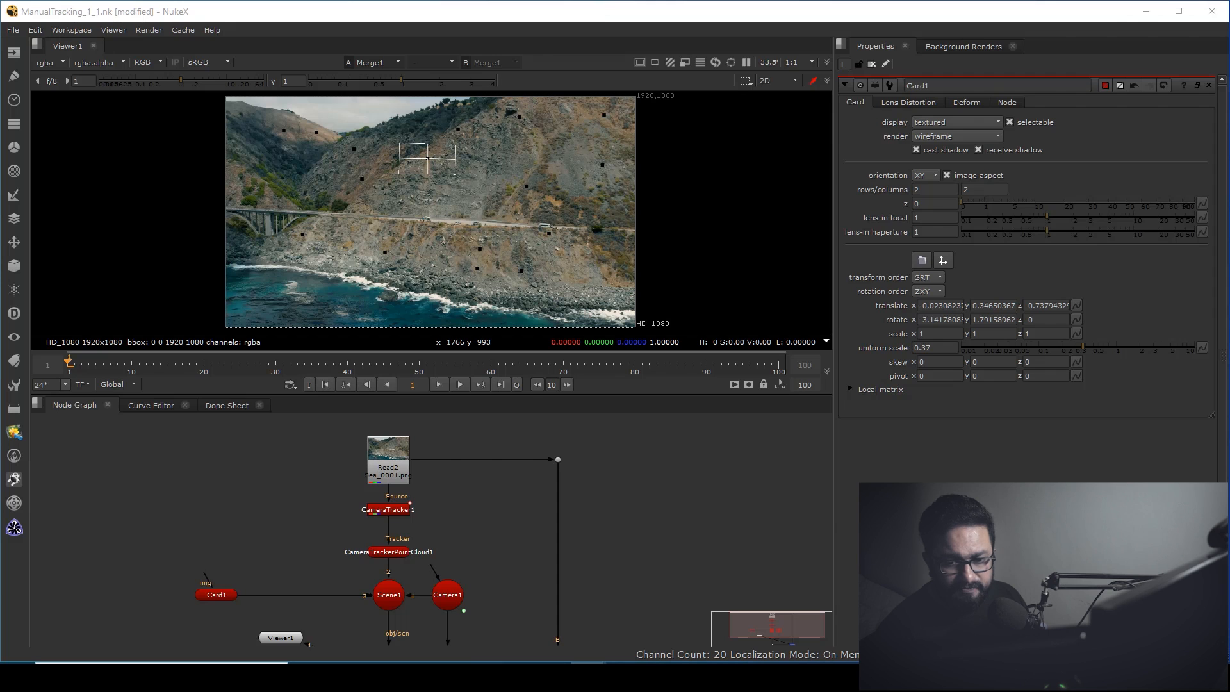
drag(424, 529, 609, 481)
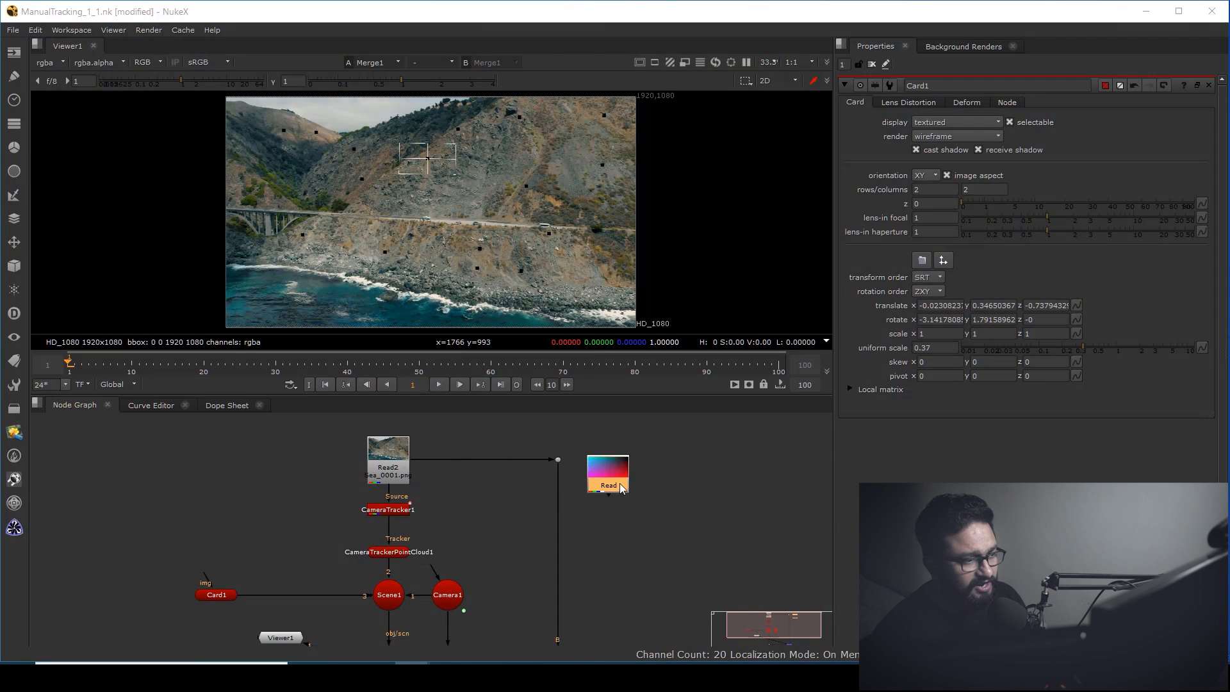
Show the cloud image in the viewer and inspect its alpha channel
key(1)
key(a)
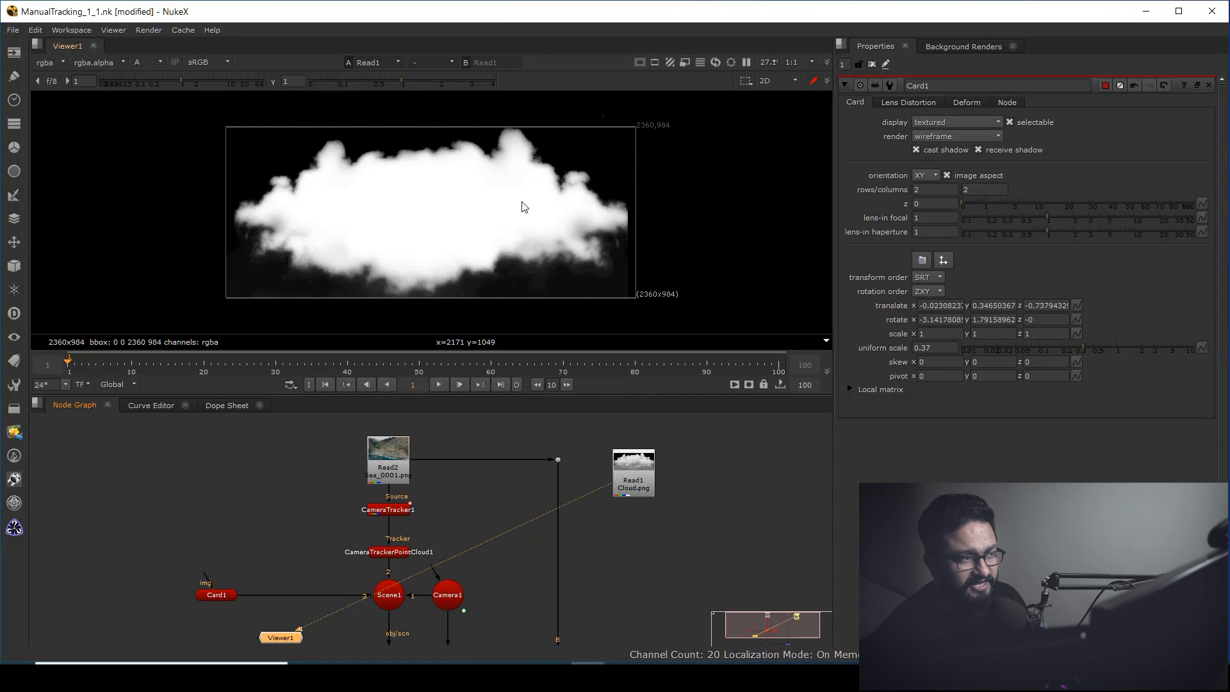
key(a)
Switch the viewer back to RGB, add a Premult node below the Cloud.png Read1 node, and view its output
click(682, 529)
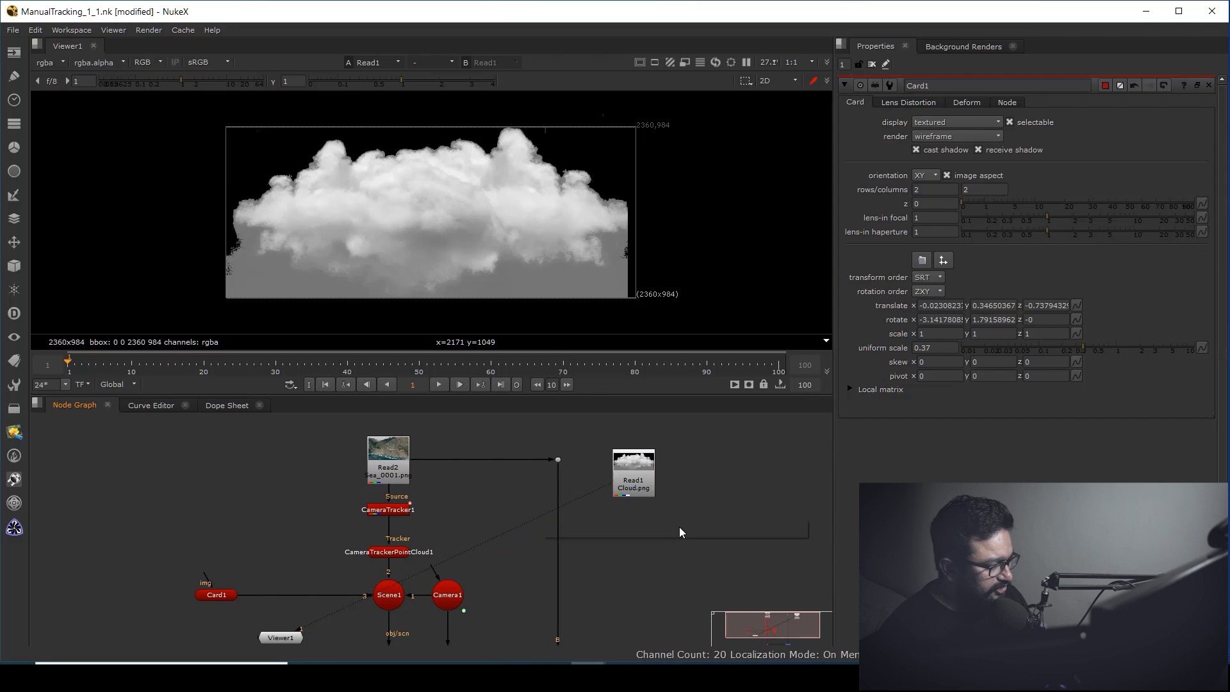
key(Tab)
text(pre)
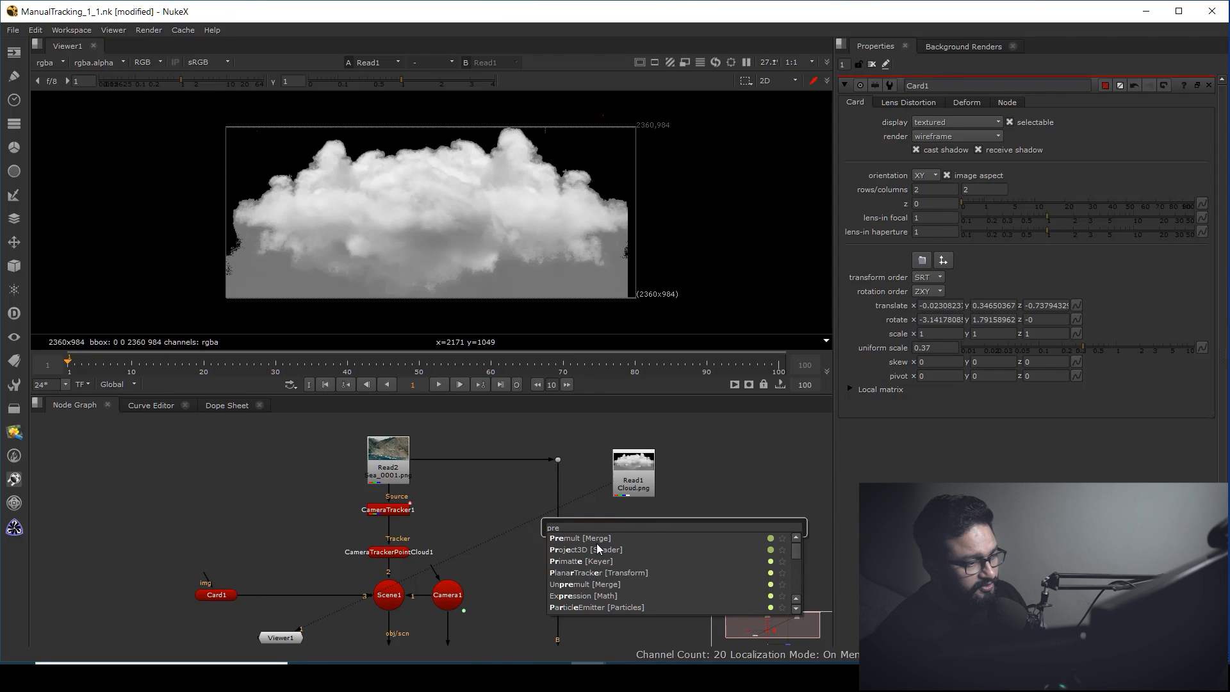
key(Return)
click(649, 529)
key(1)
Move Read1 and Premult1 above Card1 and connect Premult1 to the card's img input
drag(687, 441, 597, 558)
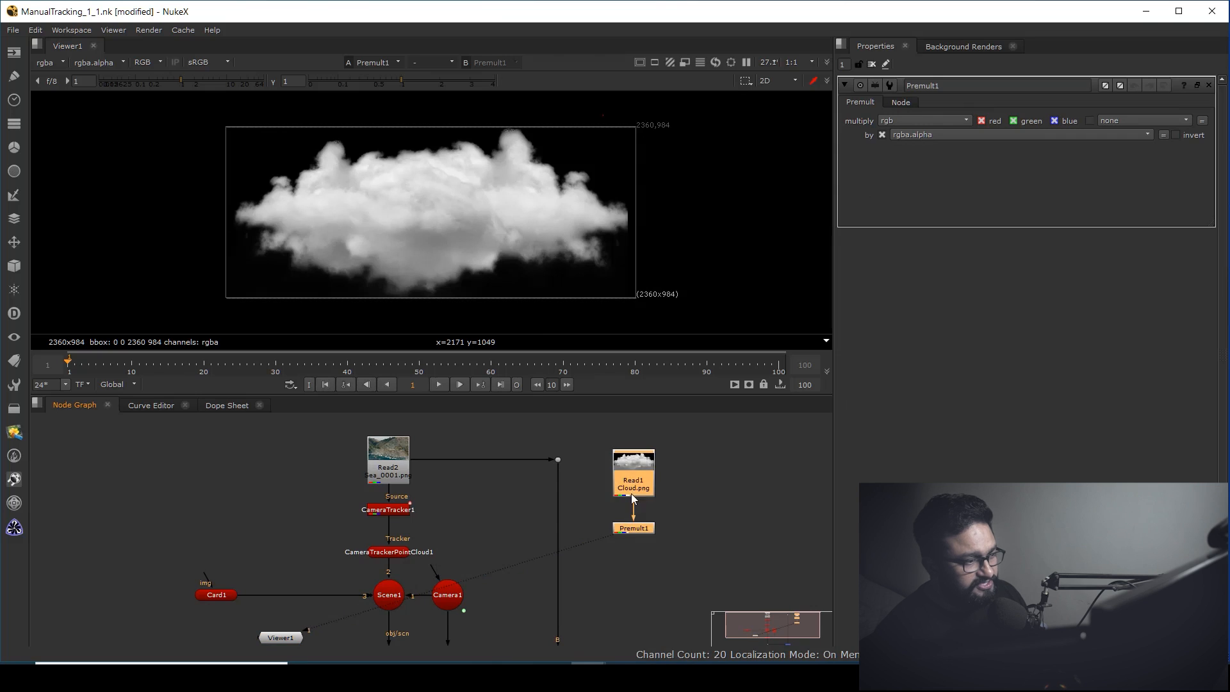
drag(632, 493, 141, 501)
middle_drag(267, 543, 385, 528)
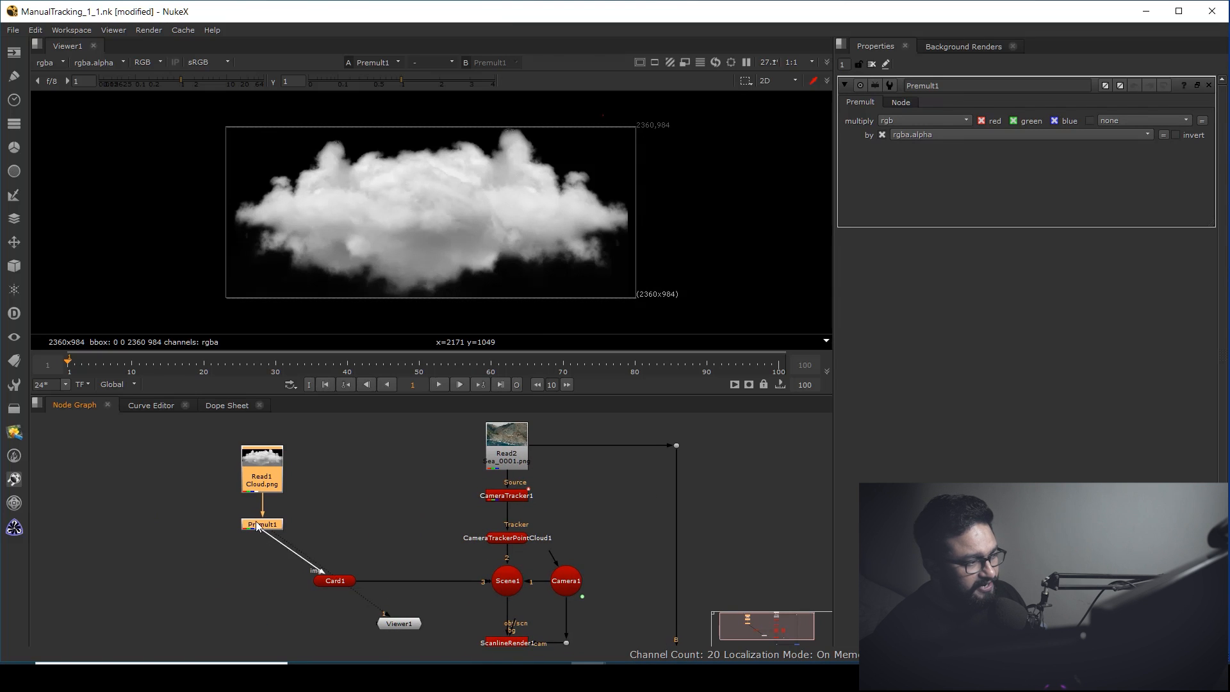
drag(270, 487, 342, 463)
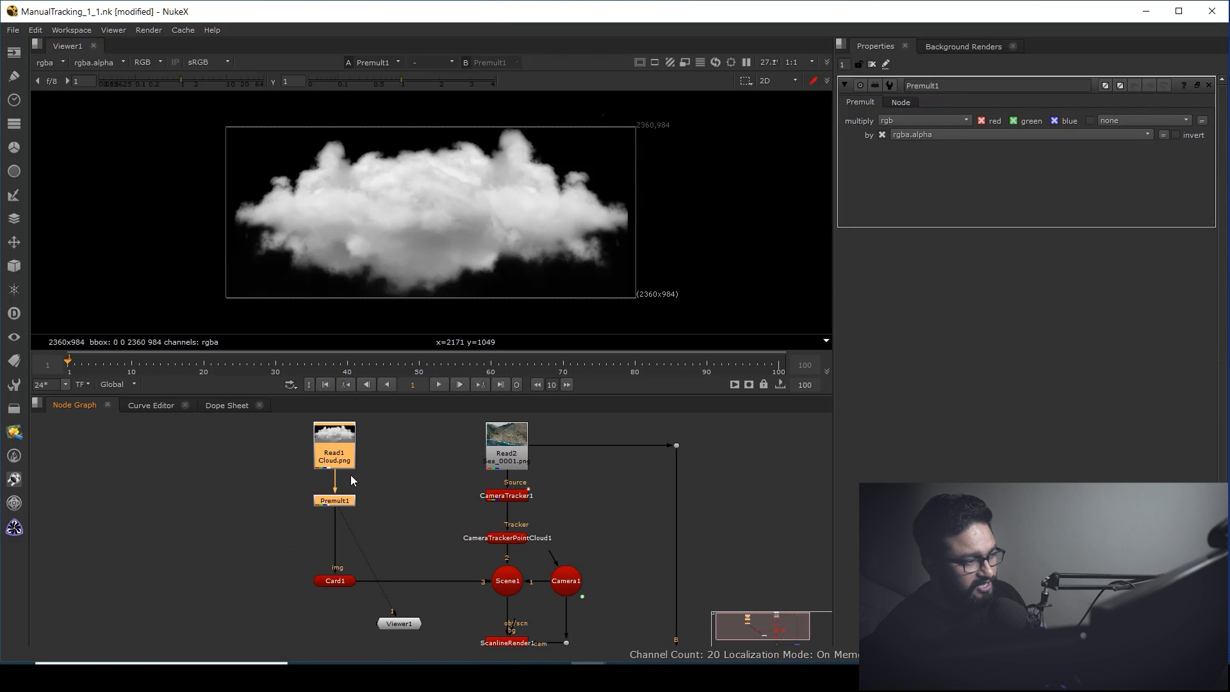
View Merge1 and set Card1's render mode to textured
middle_drag(556, 626, 512, 587)
middle_drag(580, 643, 523, 564)
key(1)
scroll(495, 190, up, 5)
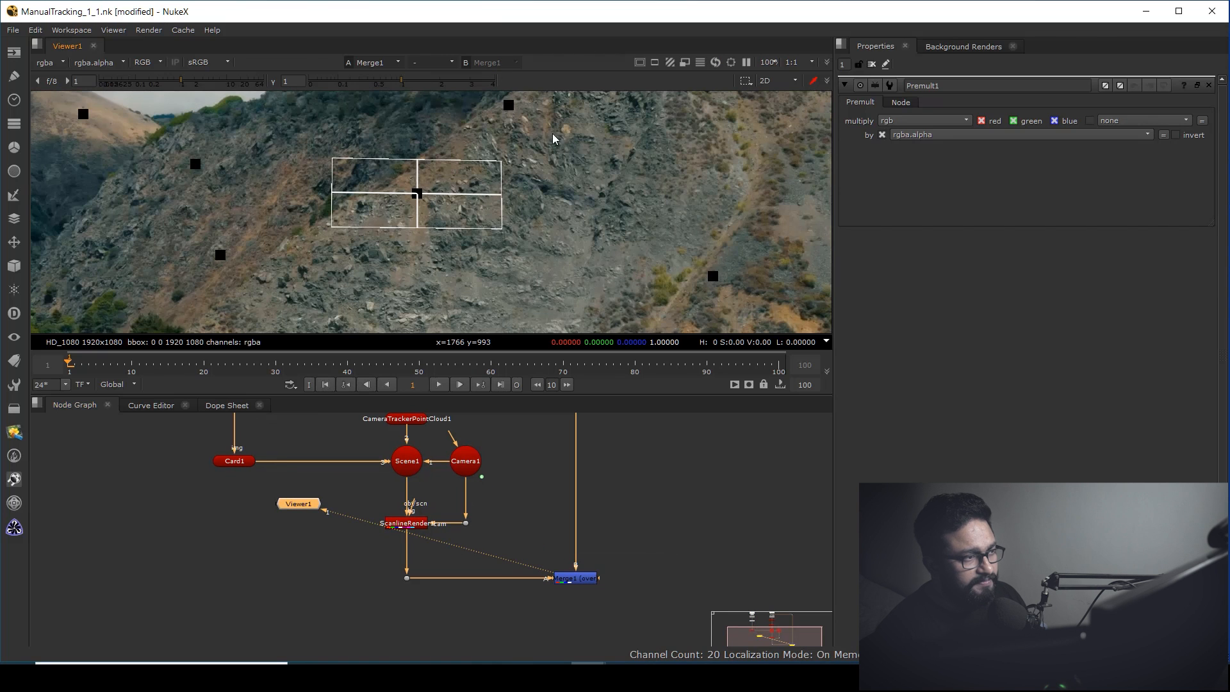
middle_drag(246, 491, 289, 545)
double_click(282, 517)
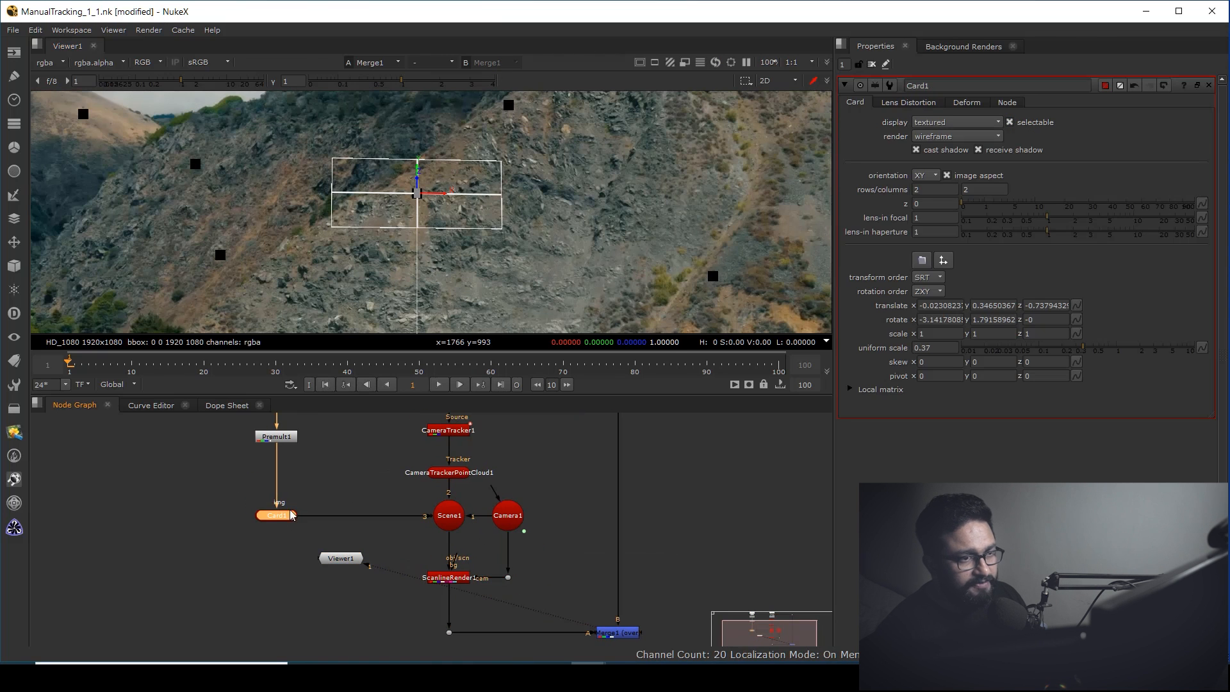
click(928, 139)
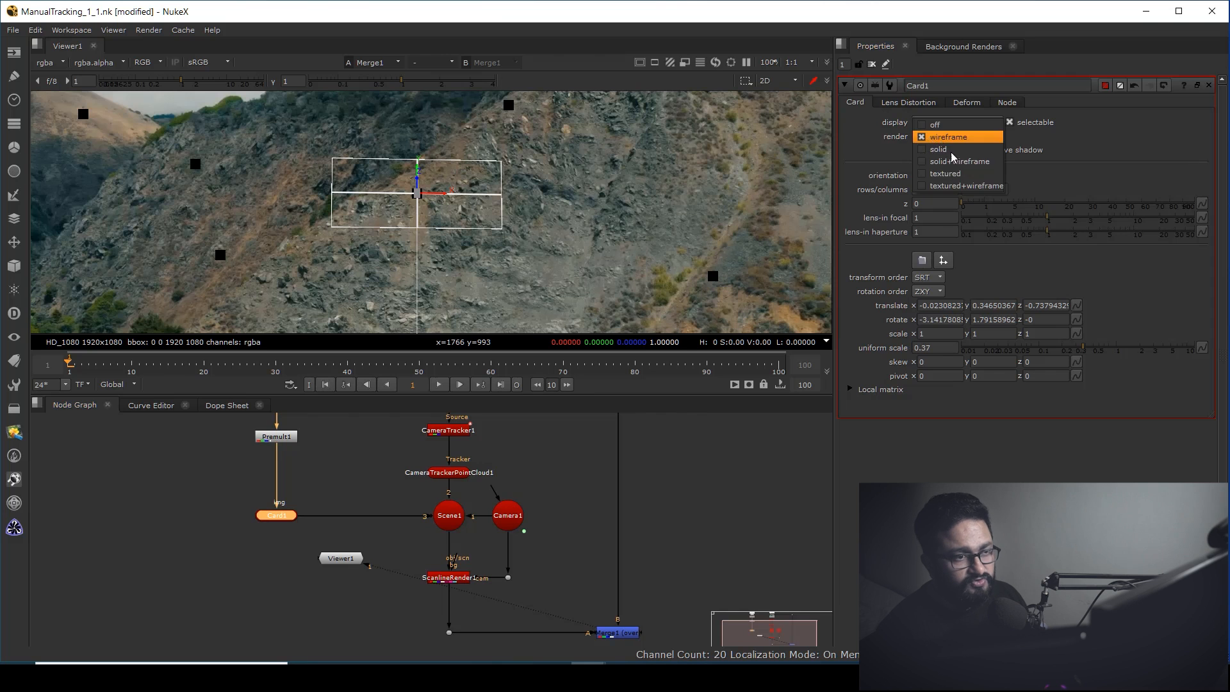
click(960, 174)
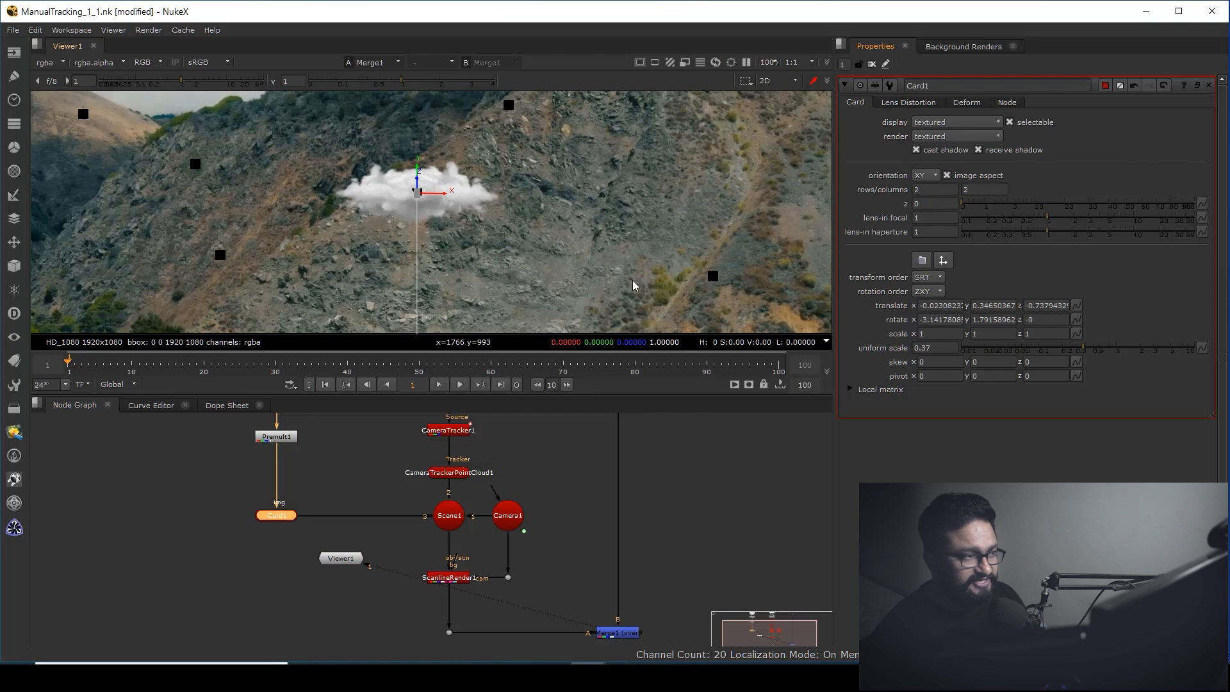
Close the card's properties and examine the cloud and the black tracker points over the footage up close
scroll(426, 175, down, 2)
key(f)
scroll(427, 174, up, 2)
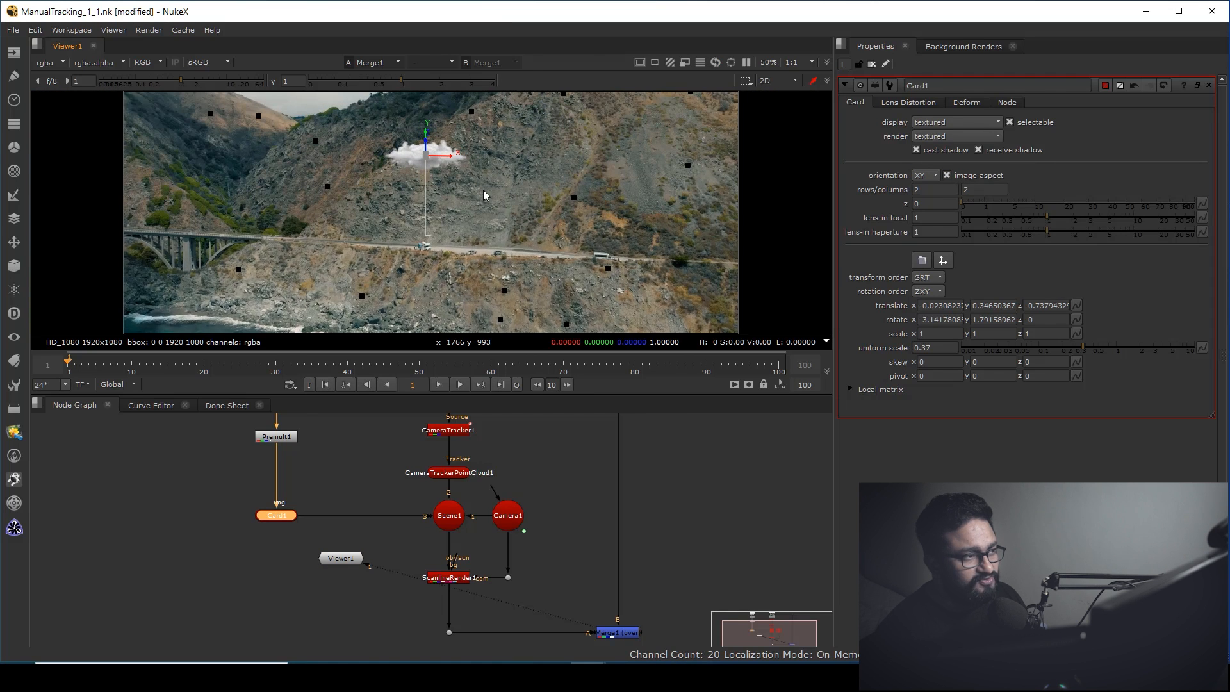
click(872, 65)
scroll(516, 222, up, 5)
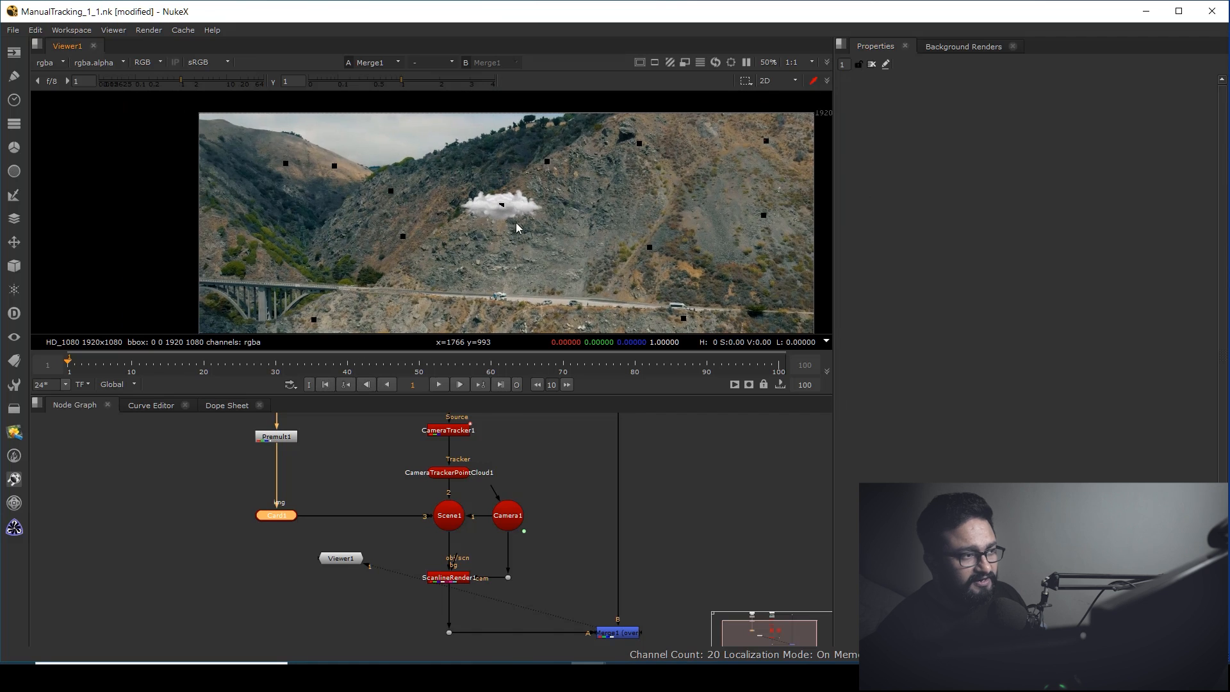
scroll(498, 218, up, 4)
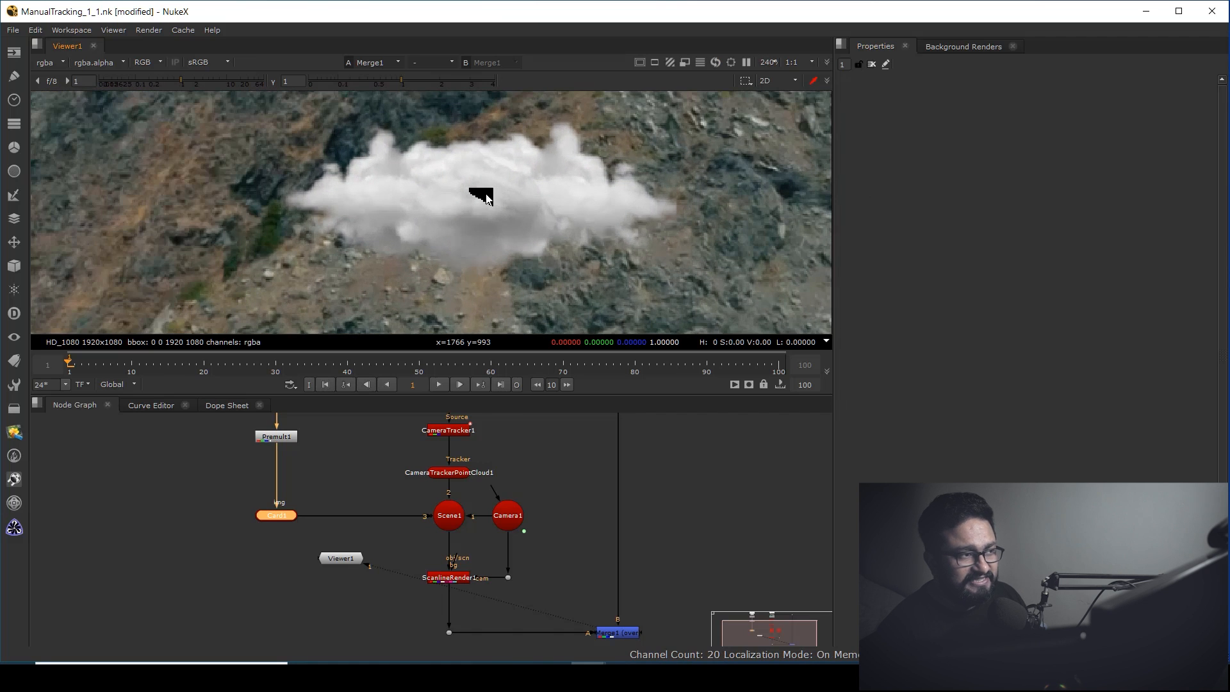
scroll(575, 272, down, 4)
scroll(224, 247, up, 4)
Set CameraTrackerPointCloud1's render mode to off to hide the tracker points from the merged shot
middle_drag(490, 516, 490, 563)
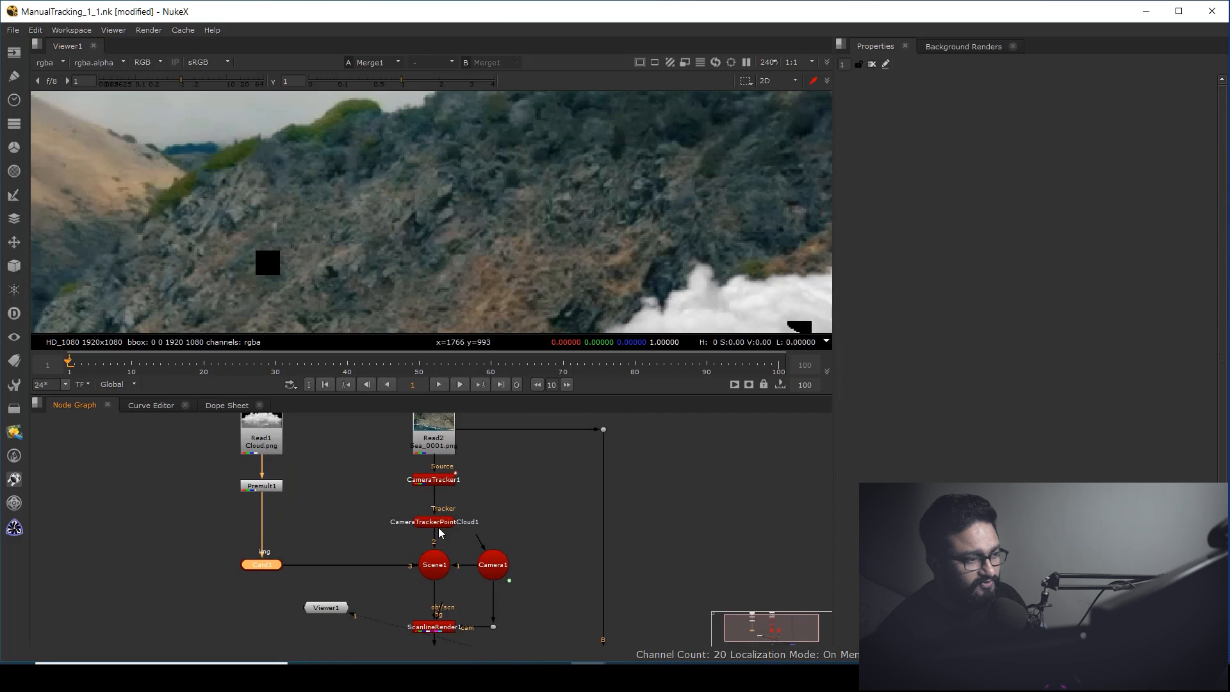
scroll(430, 529, up, 3)
click(442, 517)
key(d)
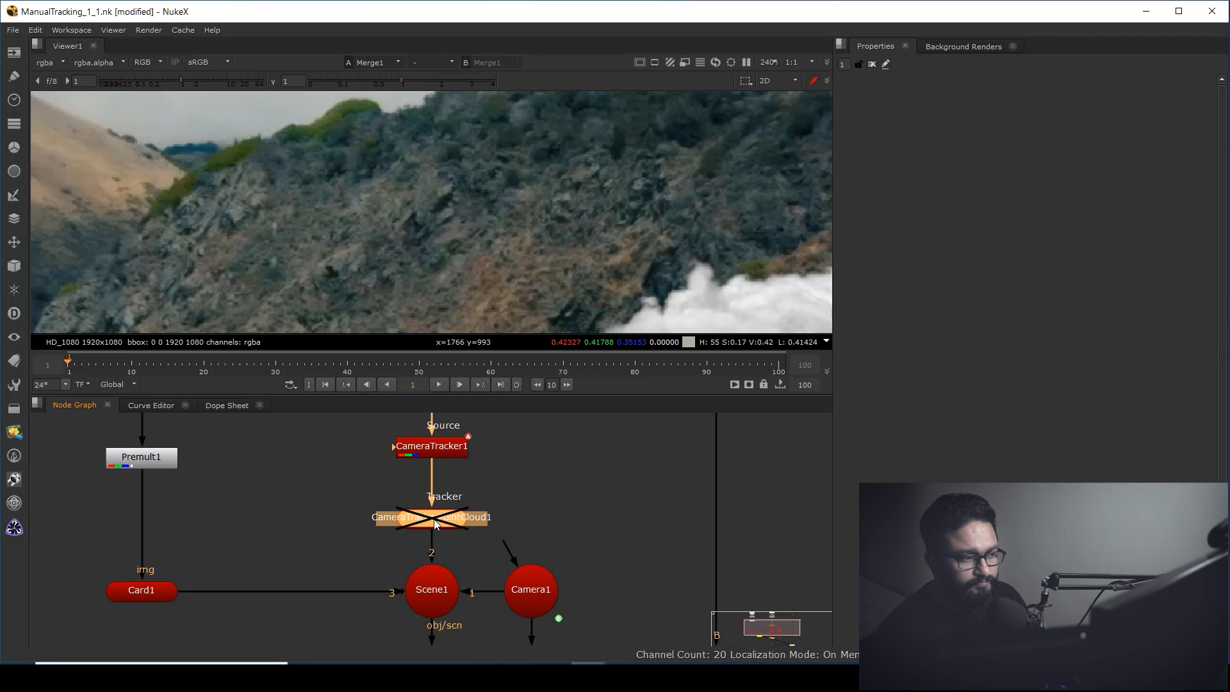
key(d)
double_click(433, 519)
click(897, 138)
click(913, 91)
key(f)
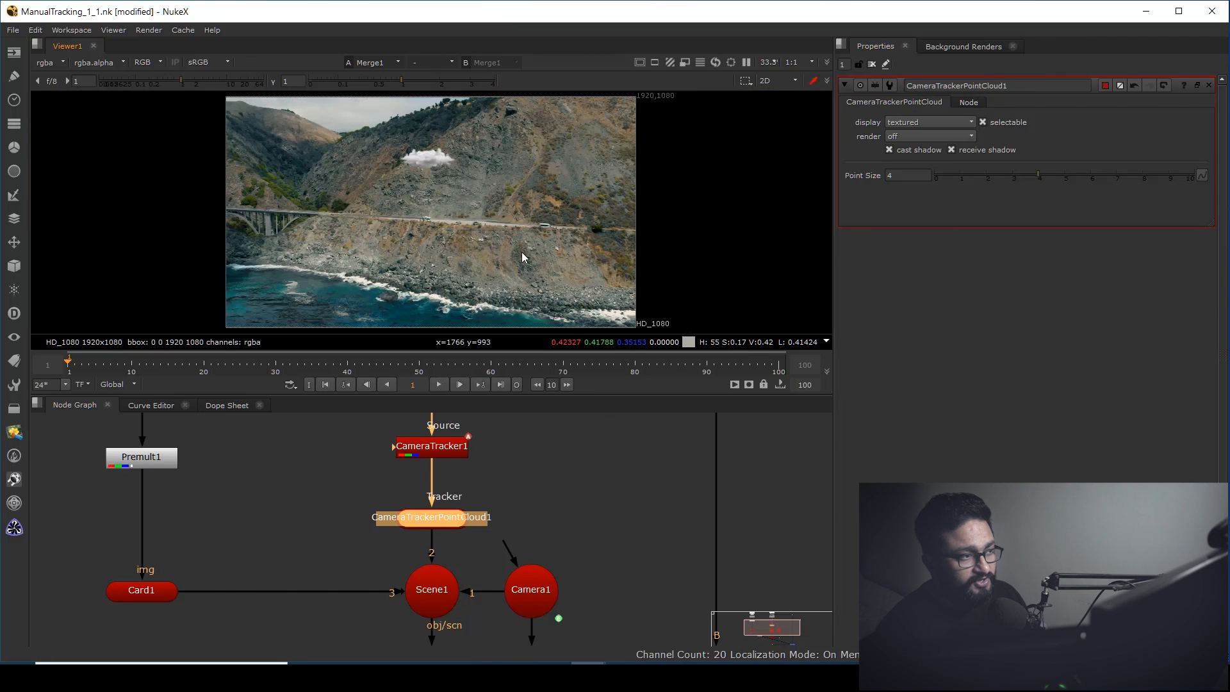
Enlarge the viewer and play the merged shot to check how the cloud sticks to the cliff
key(space)
scroll(656, 298, up, 4)
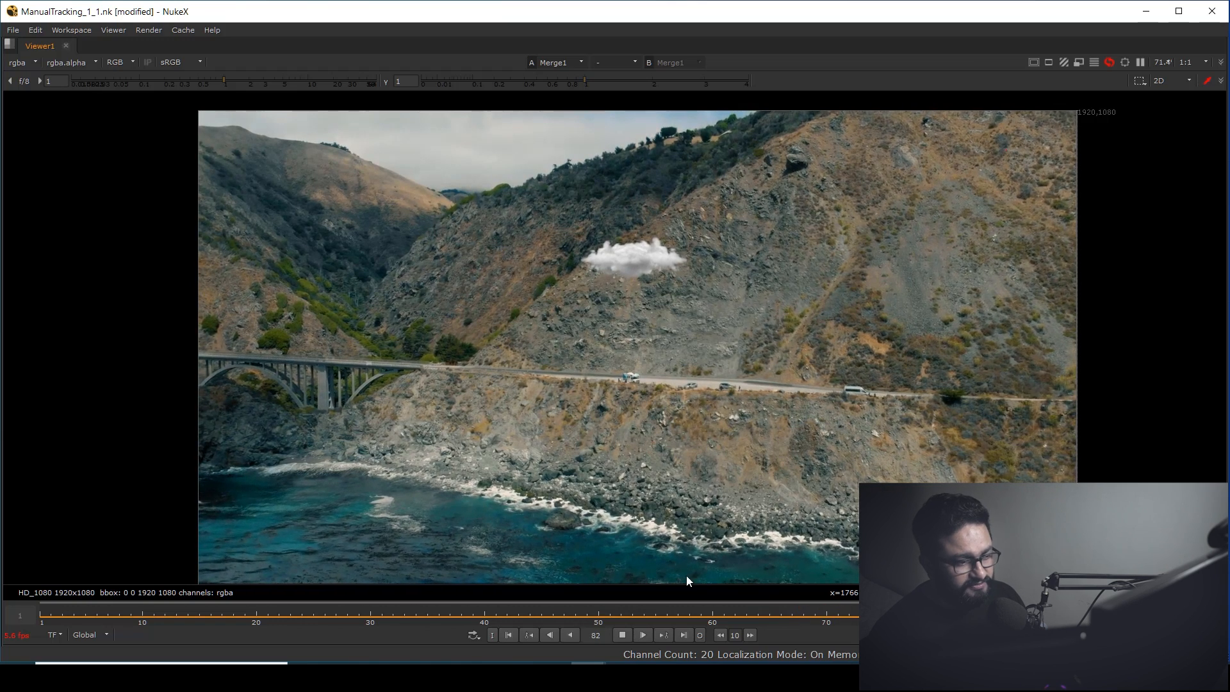
click(622, 635)
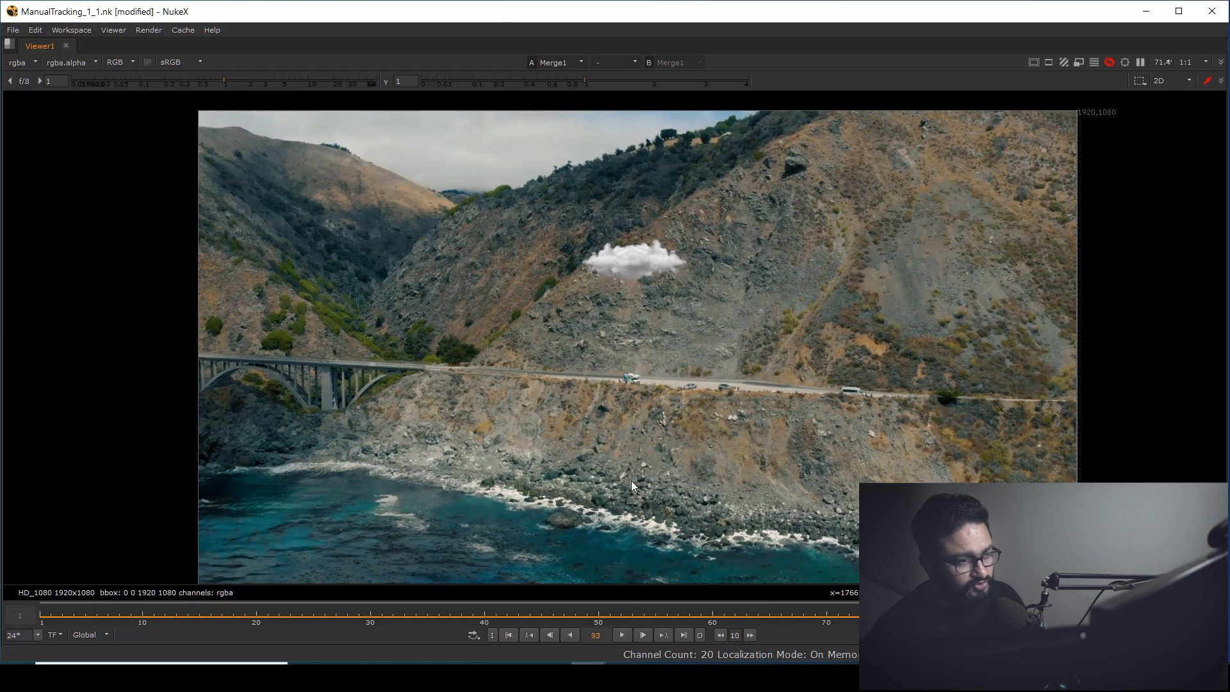
Inspect the cloud card, camera and point cloud in the 3D view, and return to the 2D view and full workspace
middle_drag(631, 481, 606, 472)
key(Tab)
ctrl+drag(605, 472, 601, 405)
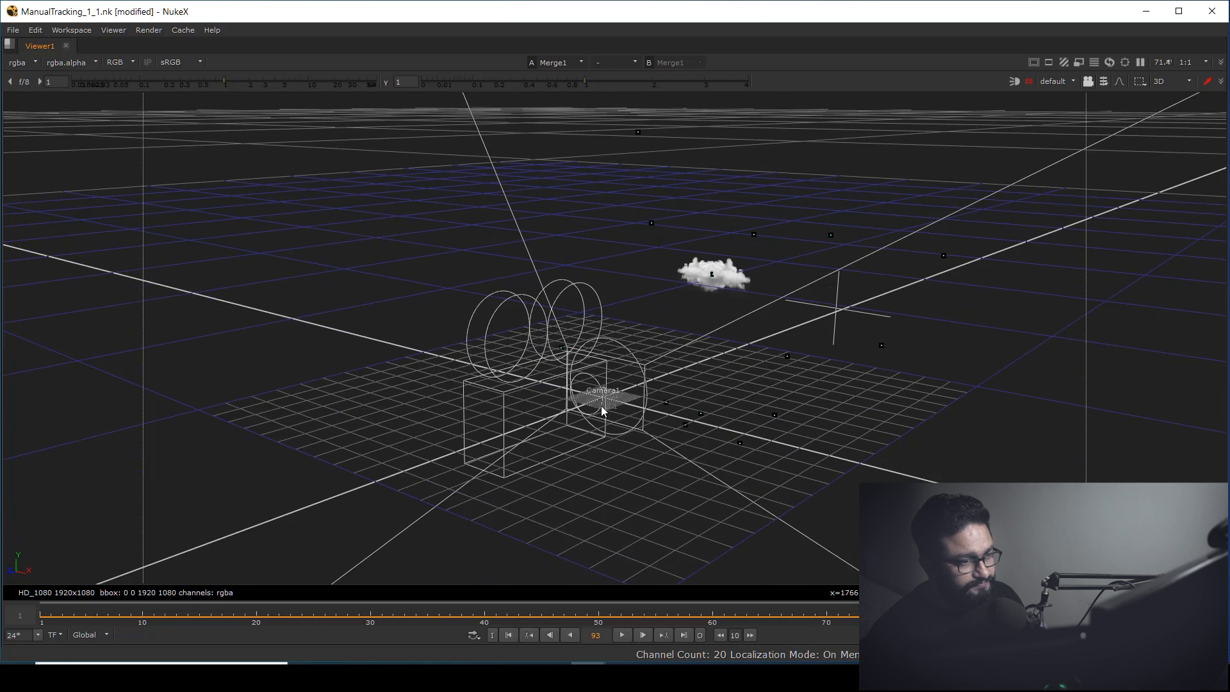
key(space)
key(Tab)
Open CameraTracker1's properties and show its user tracks in the viewer
middle_drag(506, 526, 522, 569)
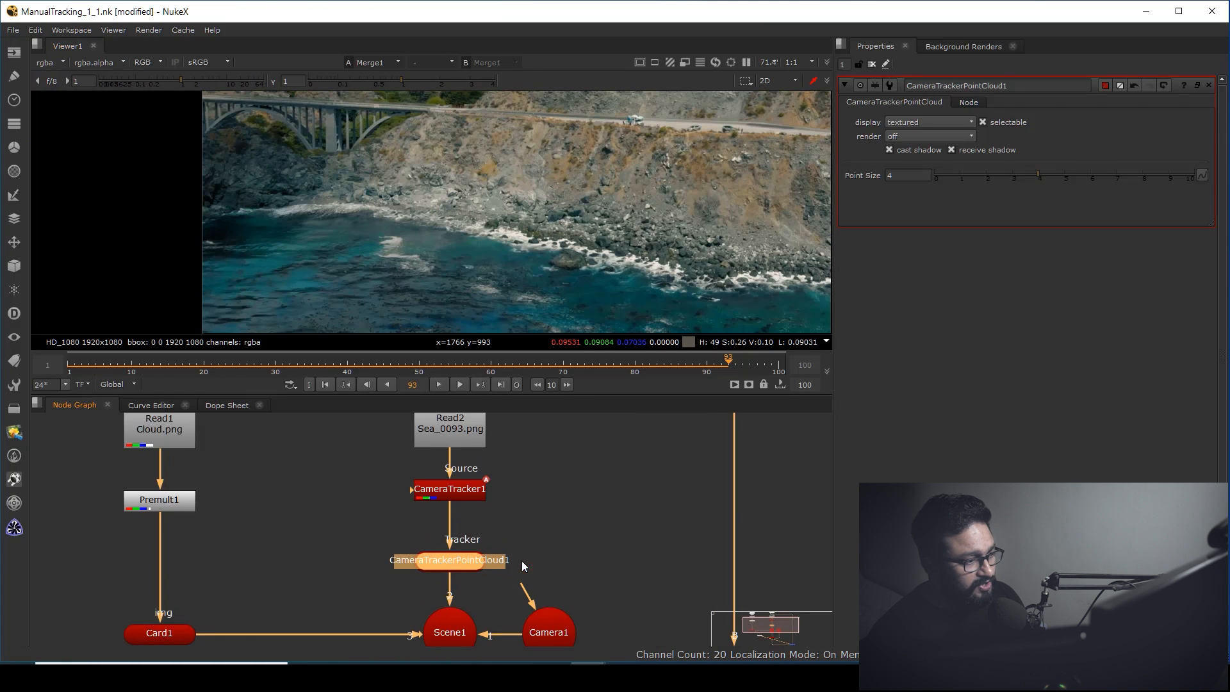
scroll(521, 568, down, 2)
click(467, 501)
double_click(467, 502)
key(1)
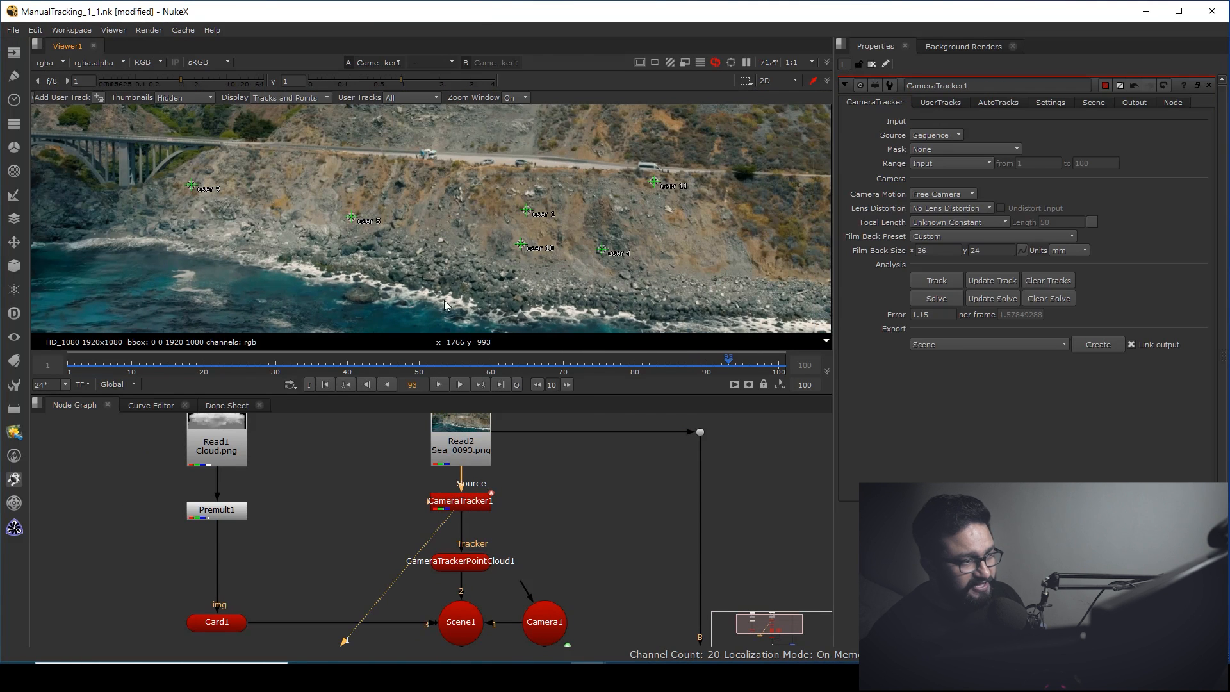
Create a card at the user track on the slope above the rocky shoreline and connect it to Scene1
click(602, 252)
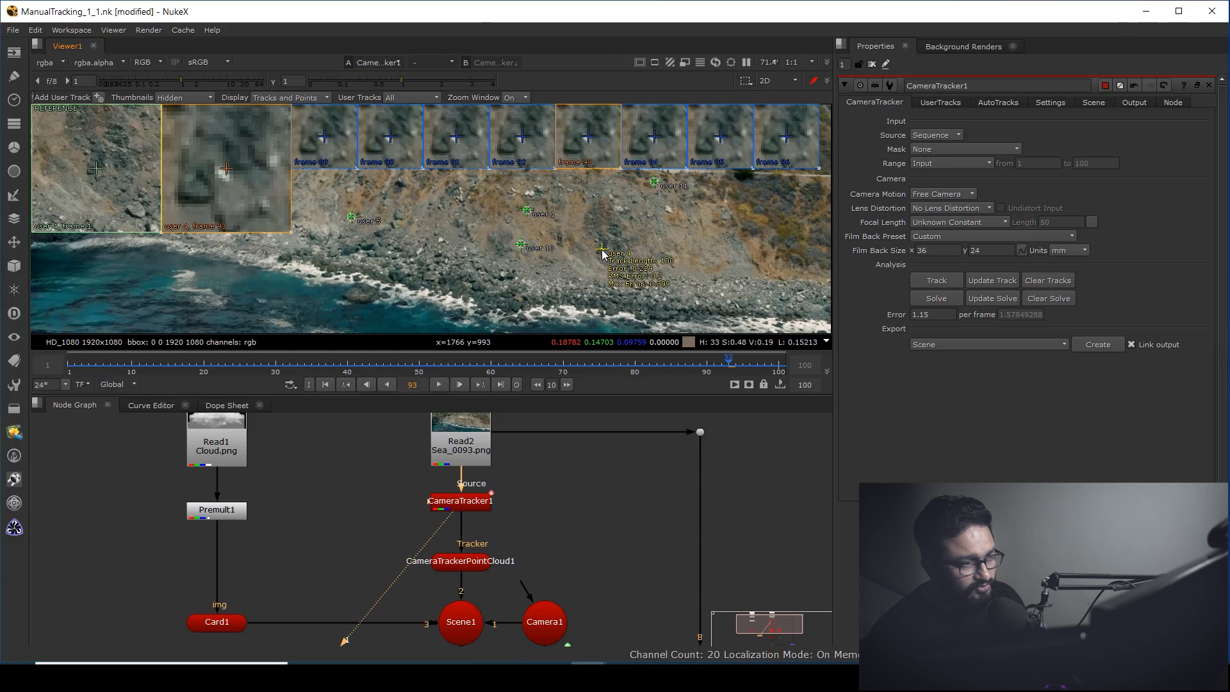
right_click(602, 253)
click(697, 354)
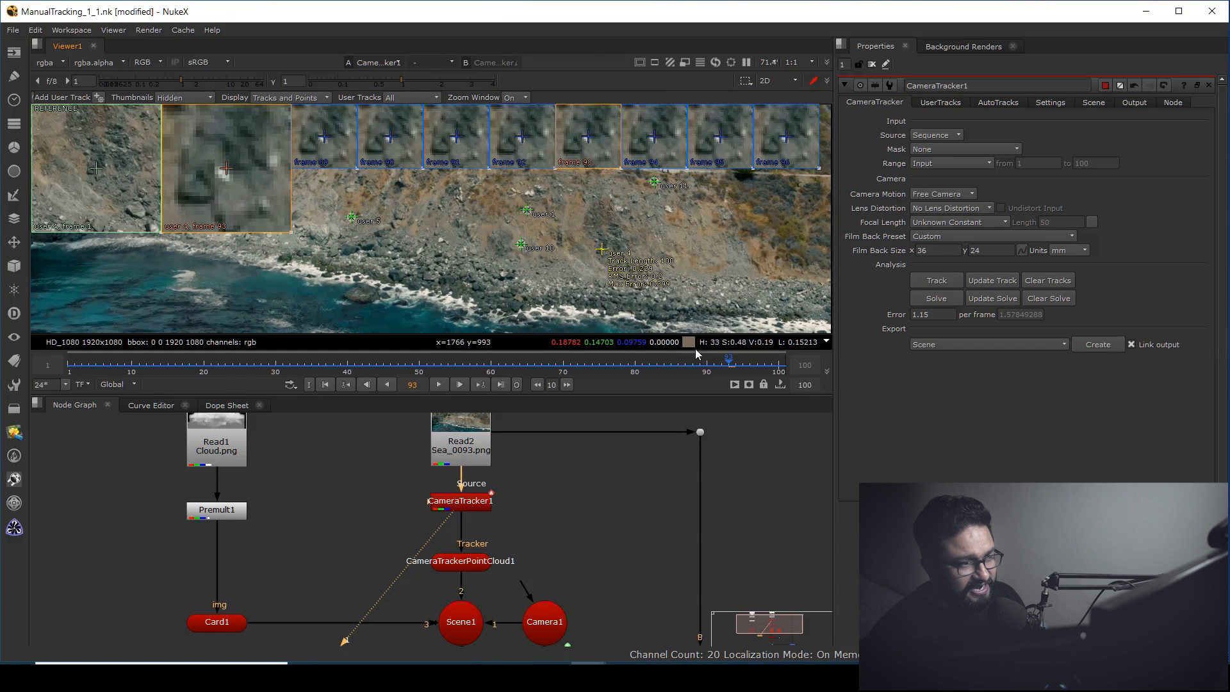
drag(368, 520, 460, 630)
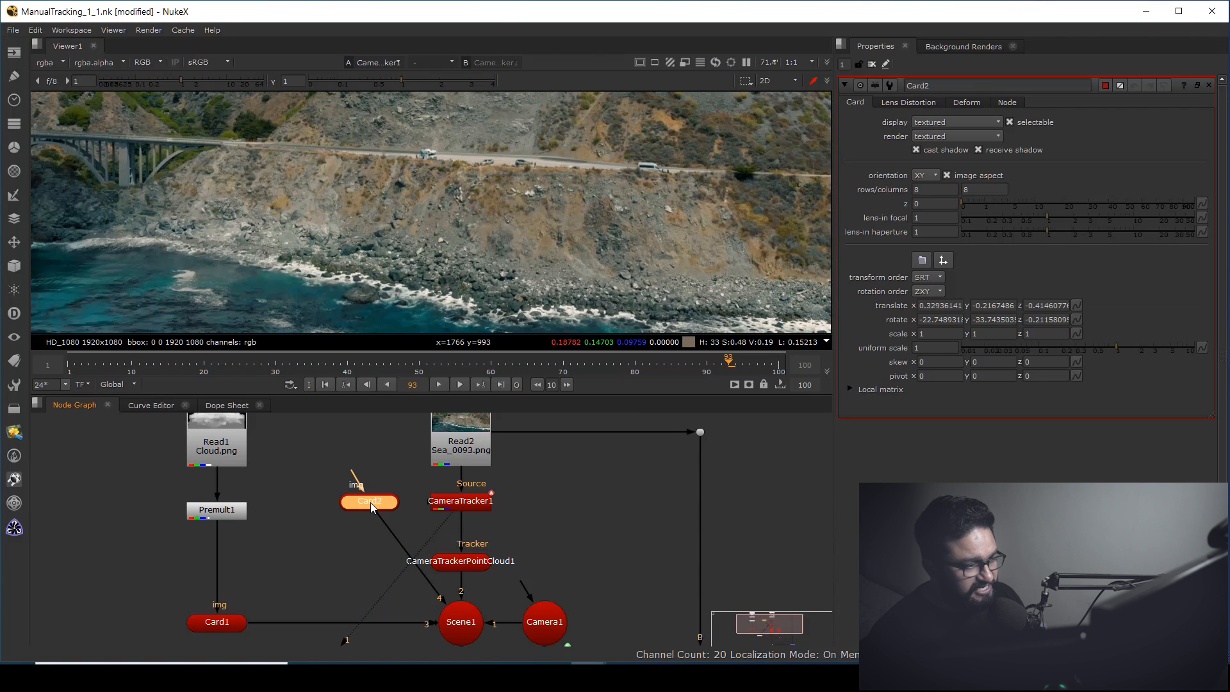
drag(371, 507, 354, 513)
Select Scene1 and examine the new card's placement in the 3D view before returning to 2D
click(461, 622)
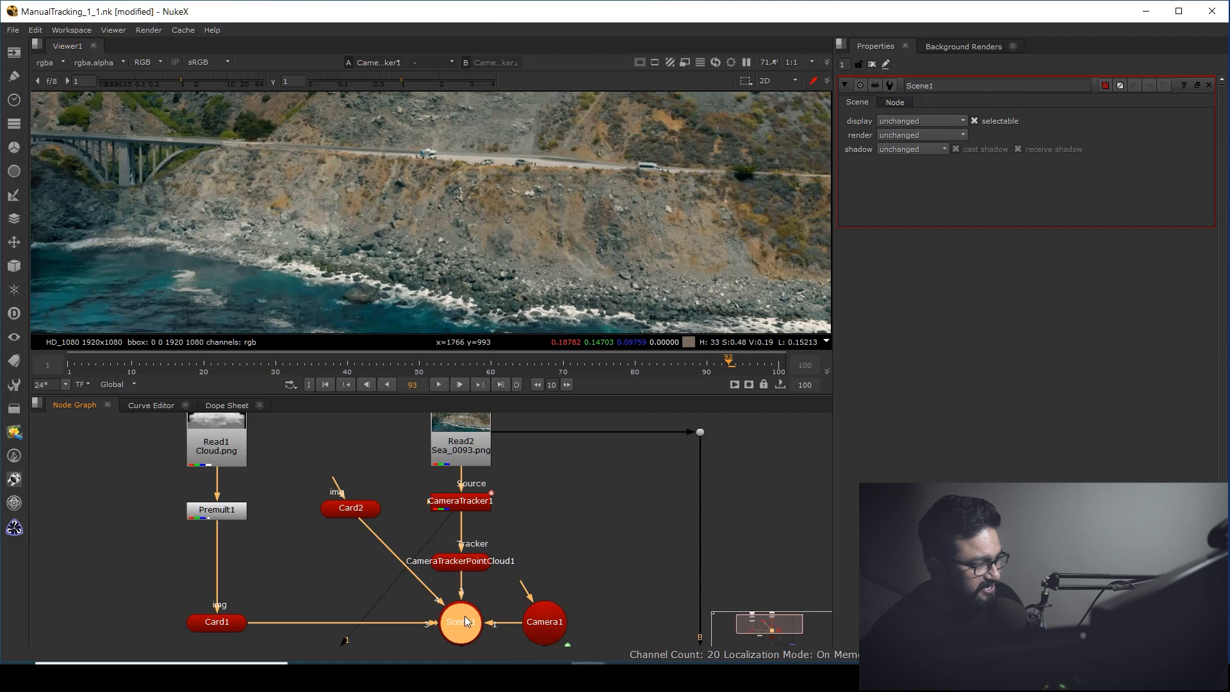
key(Tab)
ctrl+drag(546, 254, 433, 242)
ctrl+drag(453, 283, 417, 213)
key(Tab)
scroll(561, 225, down, 4)
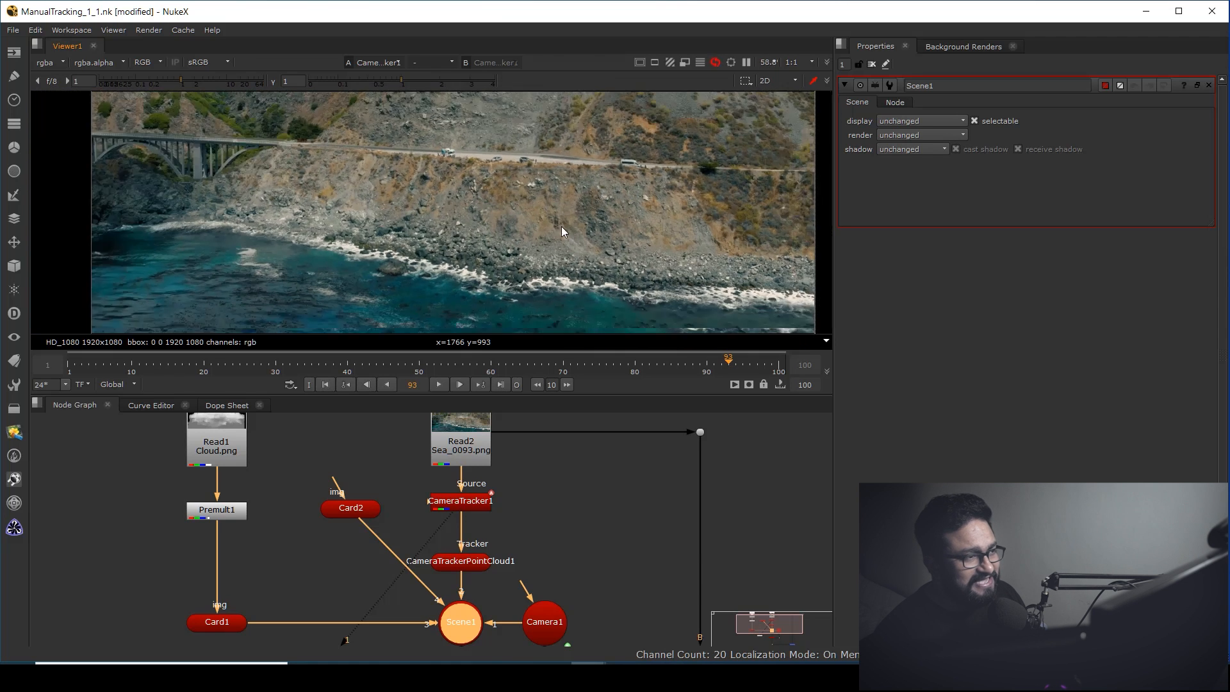
Add a Constant node in the empty area of the node graph beside Read2
middle_drag(526, 601, 522, 537)
scroll(438, 570, down, 3)
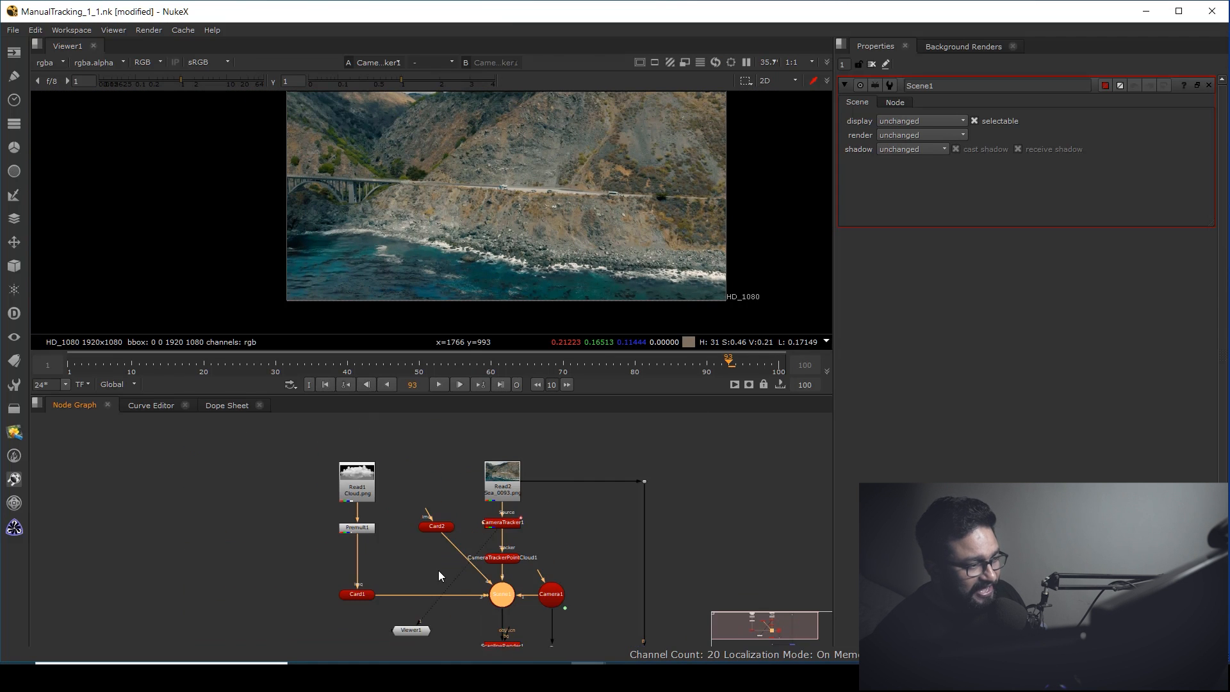
click(430, 529)
middle_drag(535, 465, 437, 497)
click(592, 478)
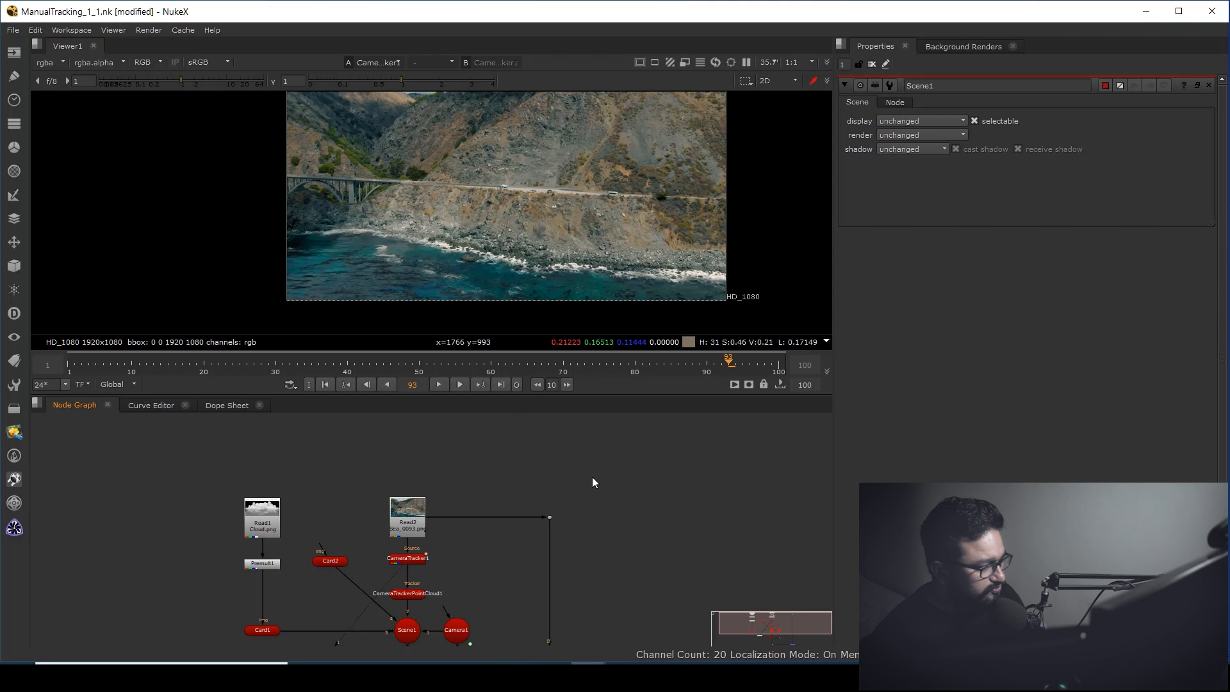
click(14, 52)
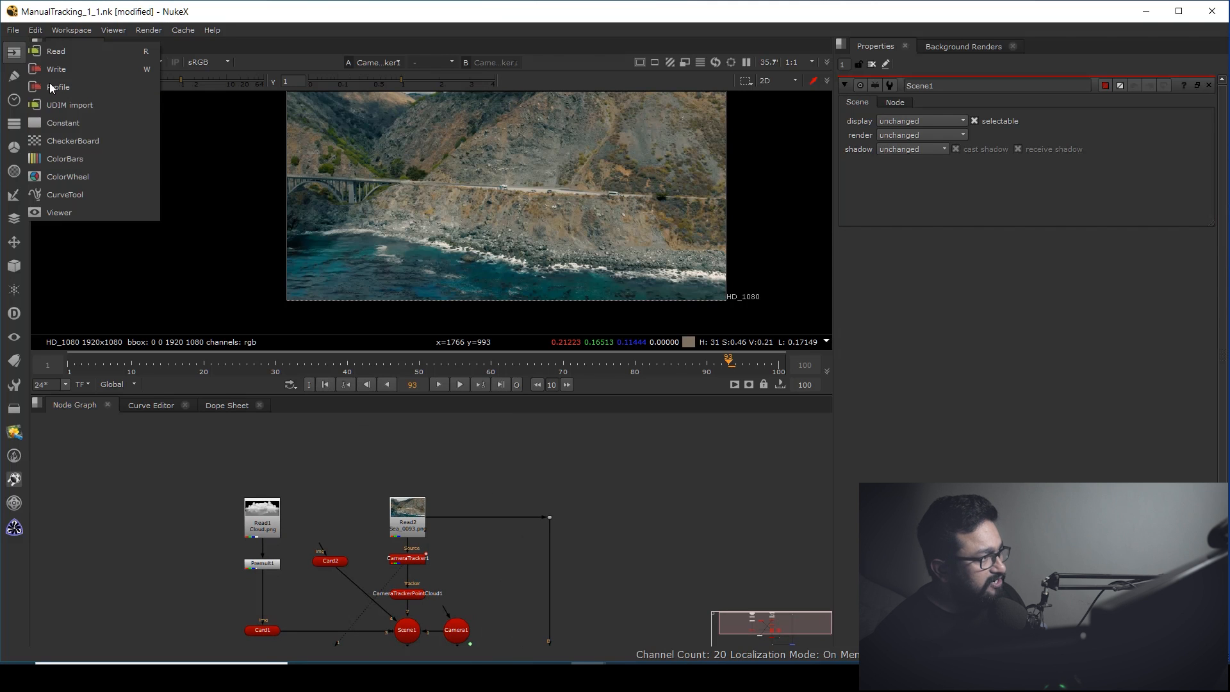
click(68, 122)
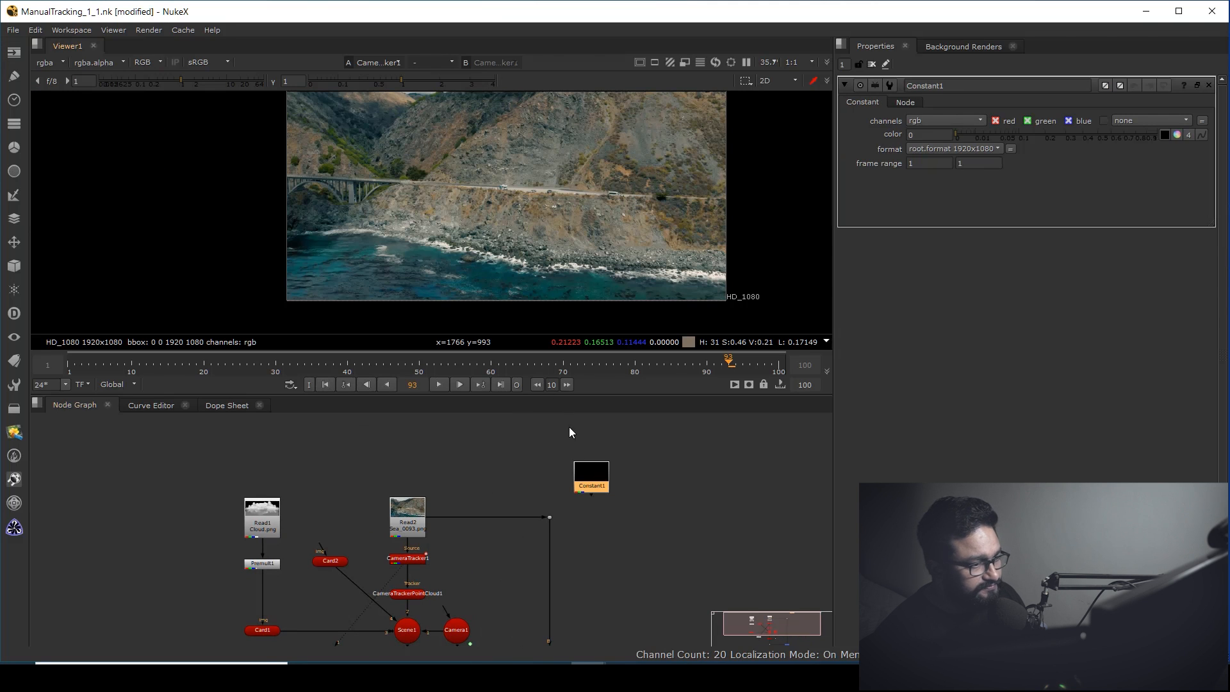
Set the Constant's color to a bluish grey of about 0.317 red, 0.331 green and 0.36 blue
click(1179, 134)
drag(1107, 290, 1056, 283)
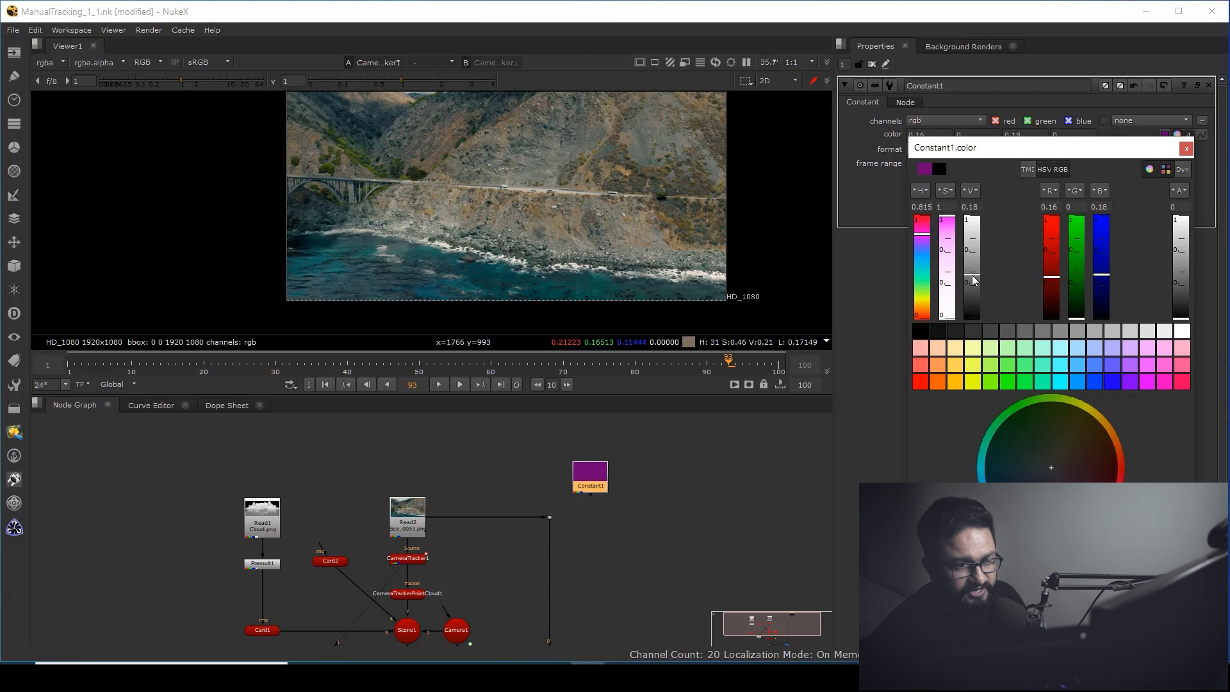
drag(975, 281, 972, 260)
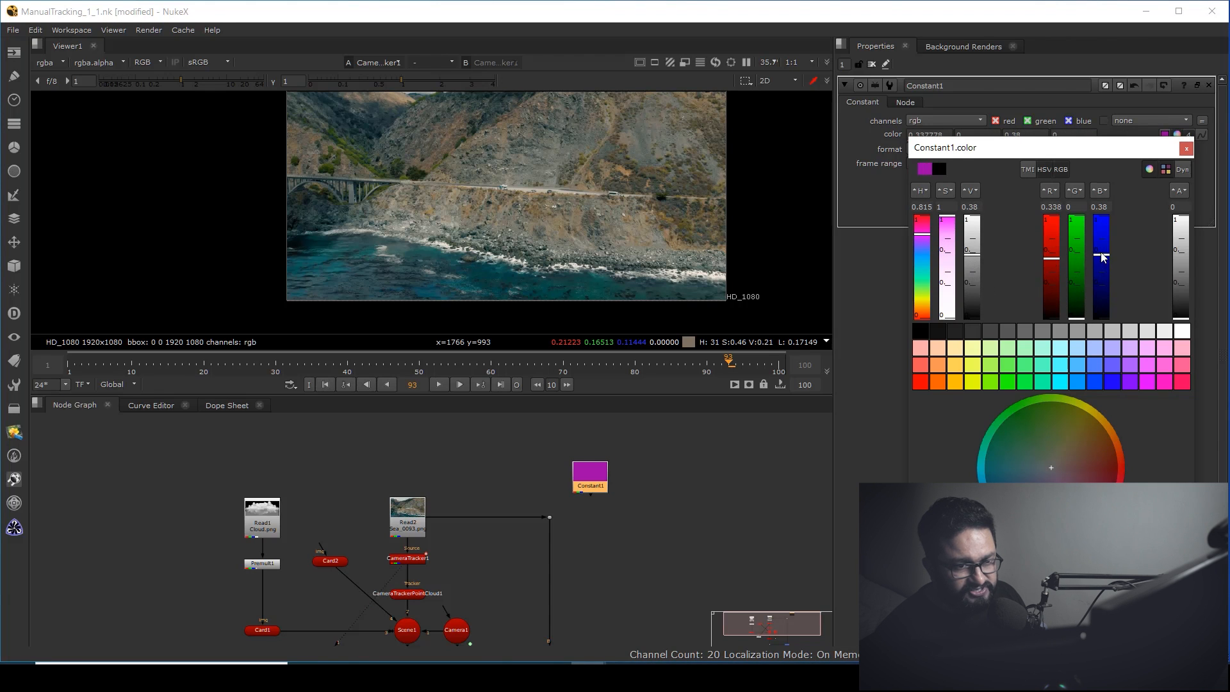
drag(1060, 264, 1082, 285)
drag(948, 232, 972, 261)
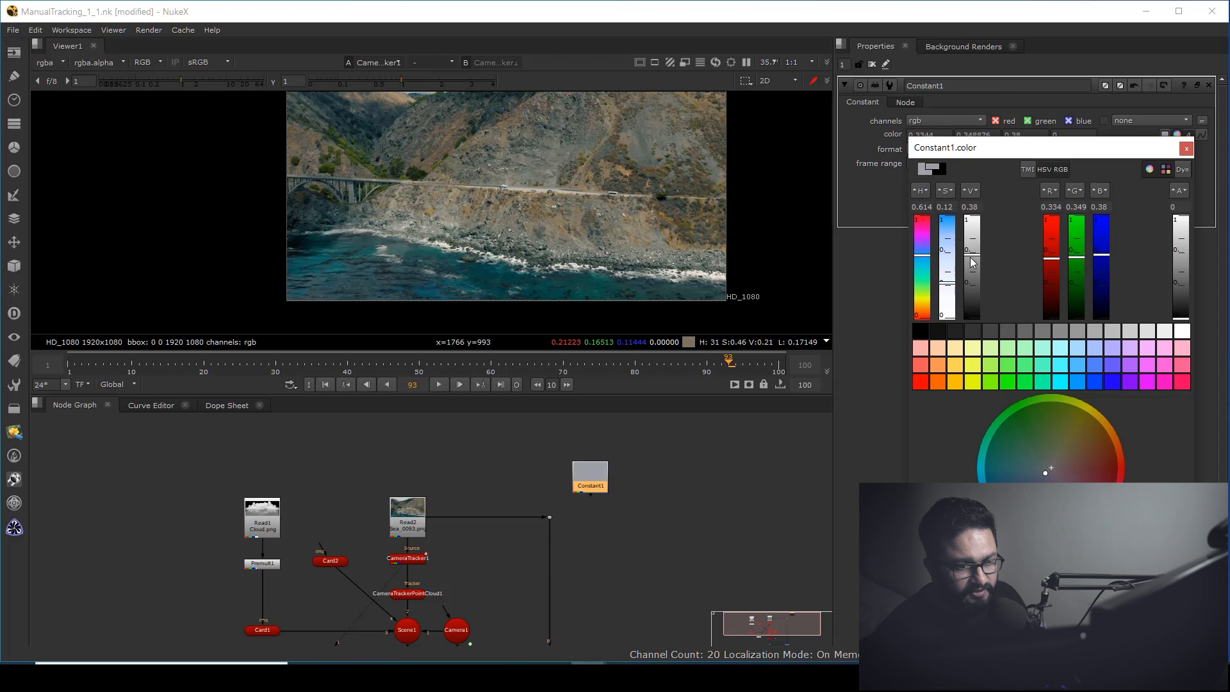
Add a Roto node beside Constant1 and draw a closed Bezier shape around the rocky shoreline and lower slope
middle_drag(599, 517, 509, 471)
scroll(509, 470, down, 3)
click(578, 486)
middle_drag(588, 468, 567, 494)
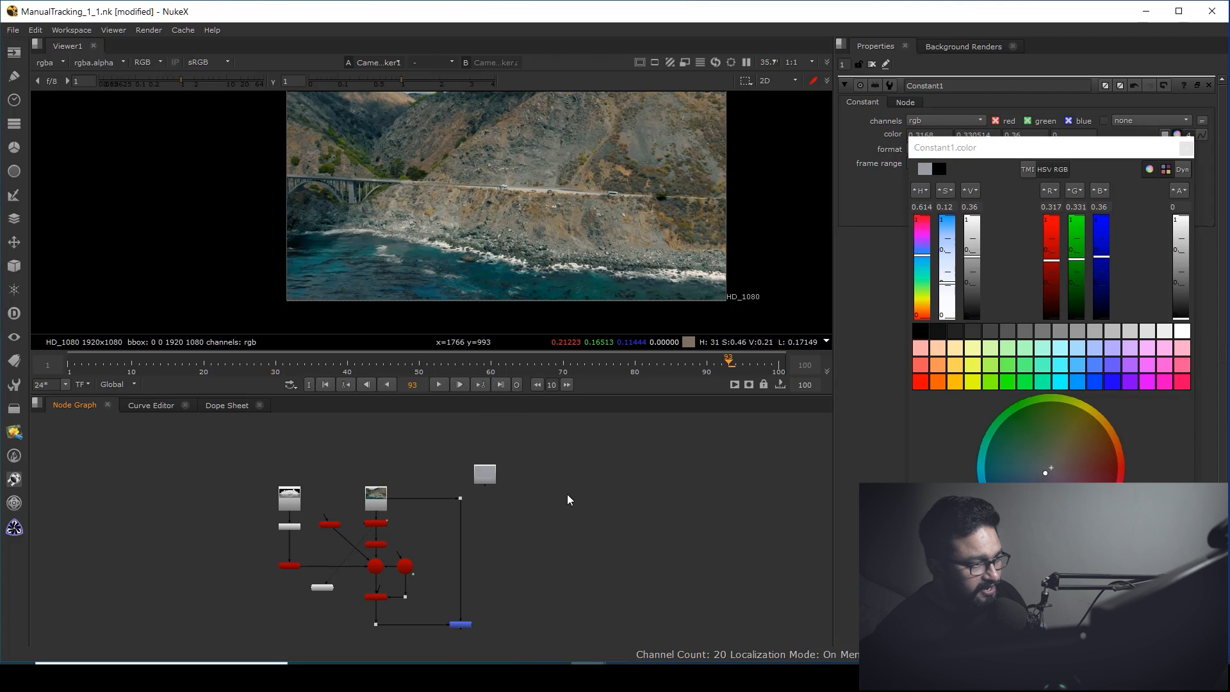
key(o)
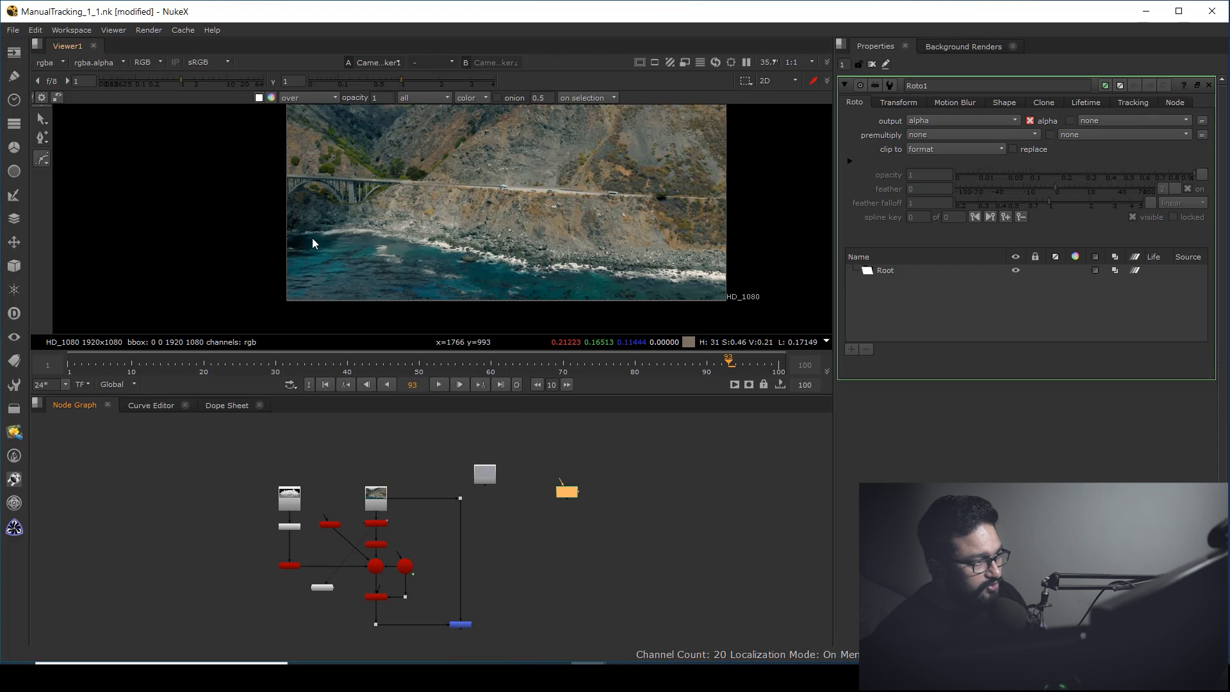
click(352, 218)
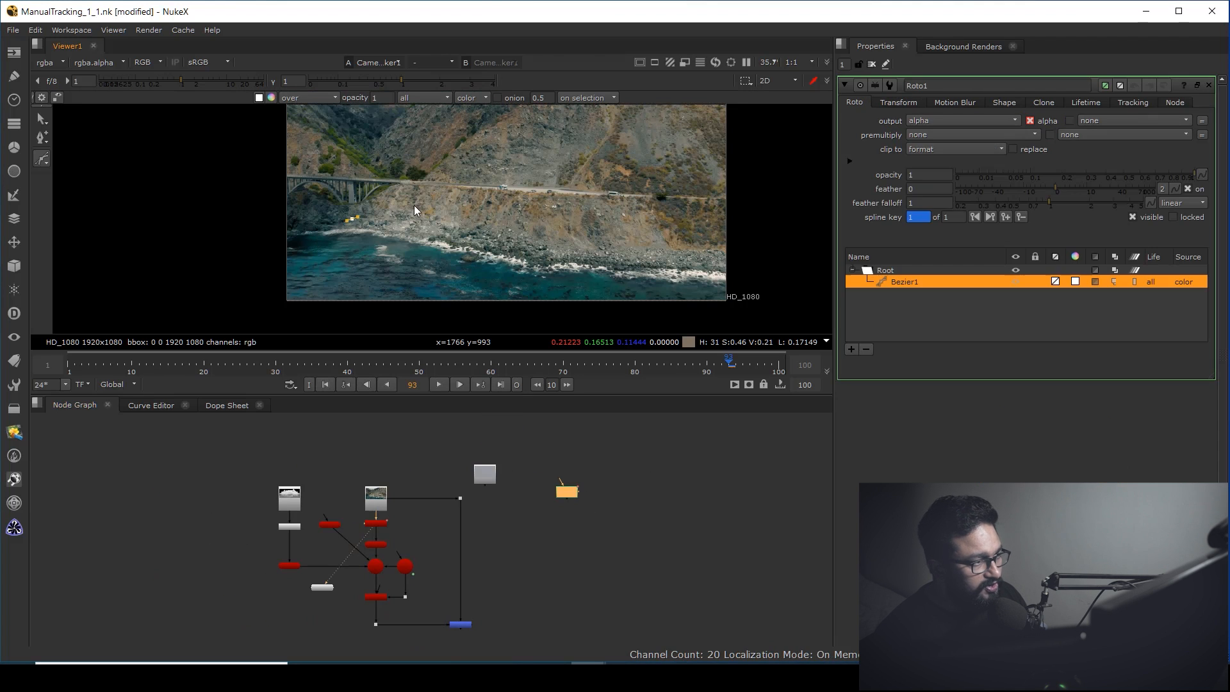
click(353, 219)
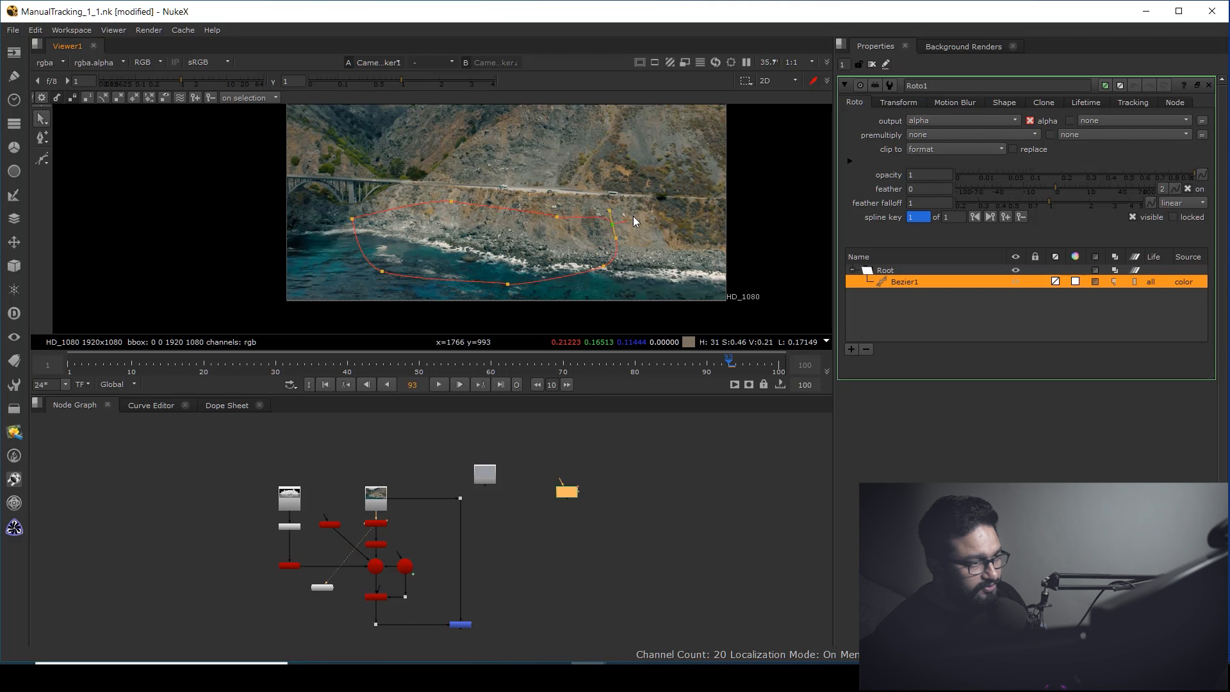
Feather the whole Bezier shape outward and extend its feather further at the bridge end
drag(716, 157, 257, 320)
key(e)
key(e)
key(e)
key(e)
key(e)
key(e)
drag(498, 243, 492, 241)
click(275, 227)
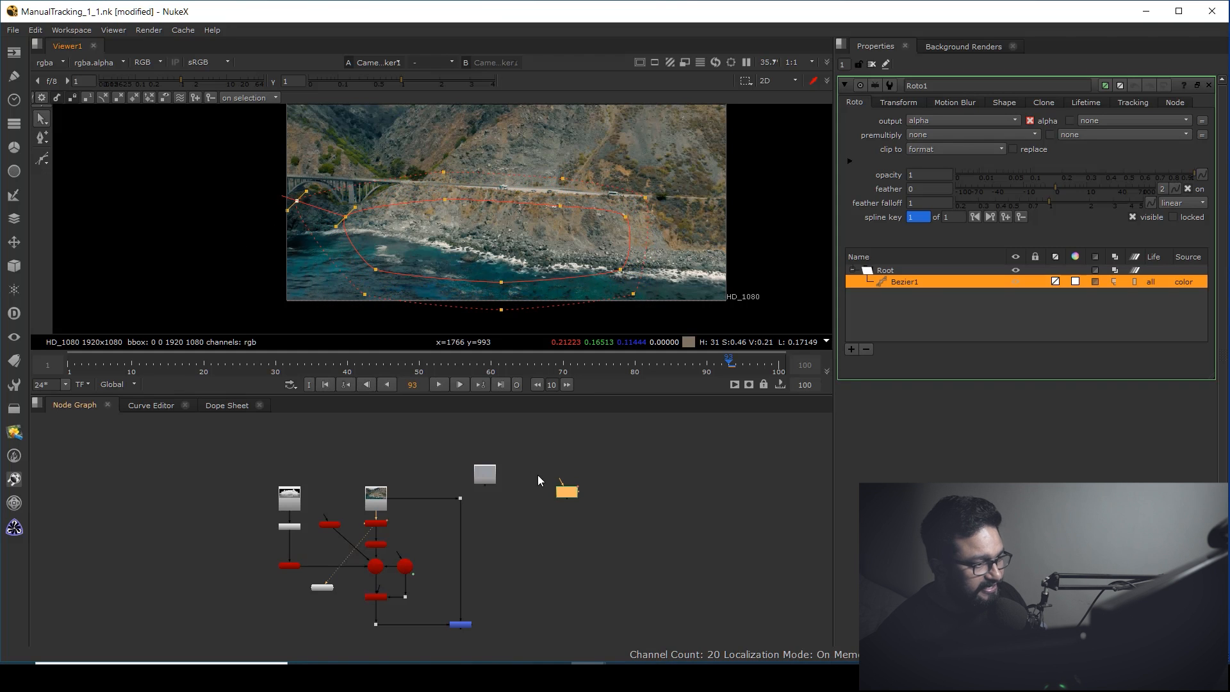
Combine Constant1 and Roto1 with a new Merge node, view its output, and set the operation to mask
drag(490, 480, 539, 473)
key(m)
scroll(537, 526, up, 3)
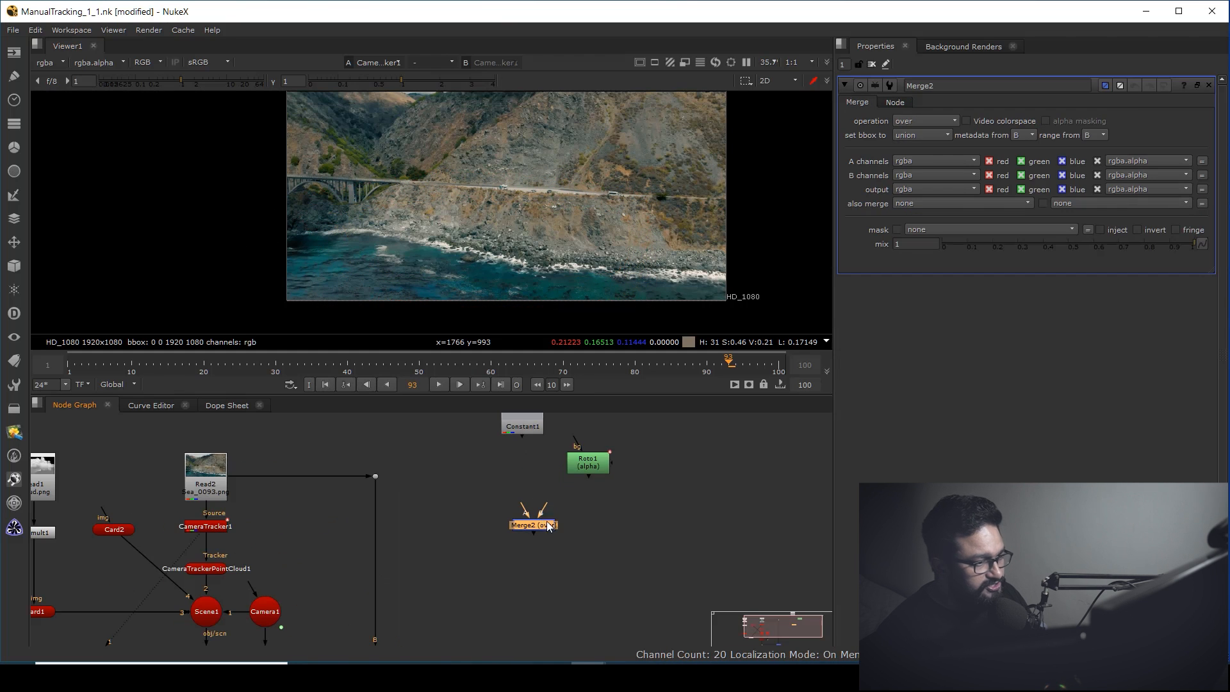
drag(523, 534, 591, 537)
click(529, 540)
key(1)
click(922, 121)
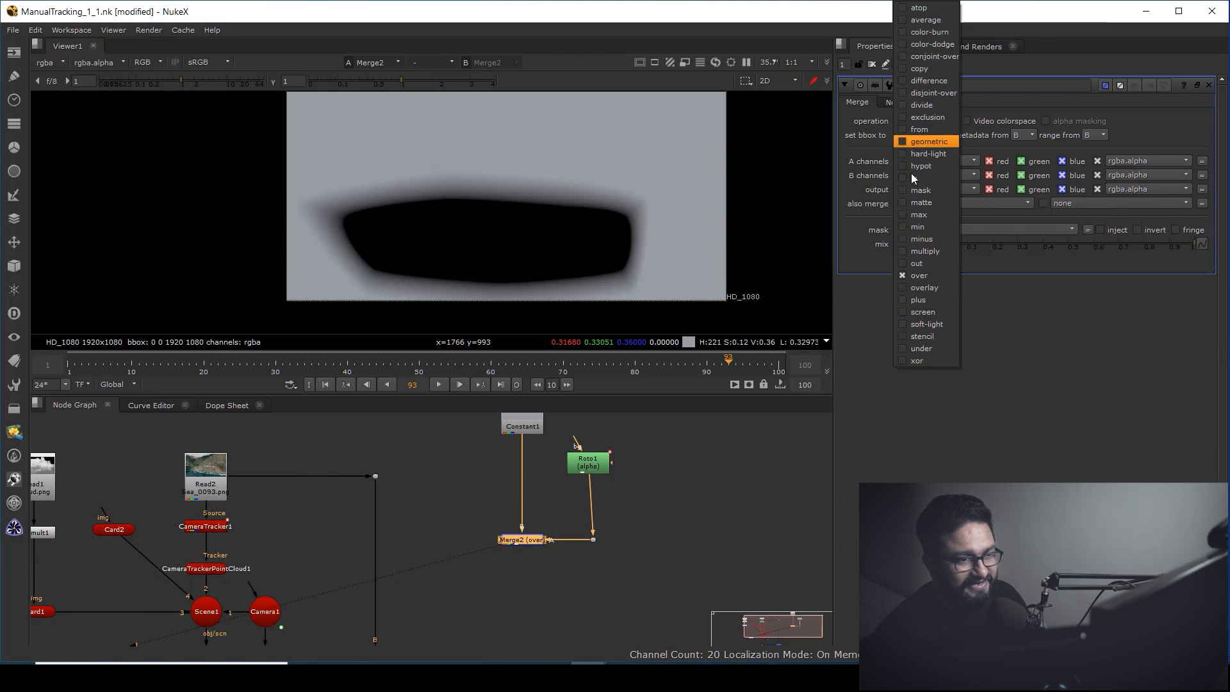
click(922, 191)
Relocate the Constant, Roto and mask Merge nodes above Card2 and connect the Merge output to Card2's img input
click(590, 462)
scroll(612, 479, down, 4)
drag(699, 426, 587, 544)
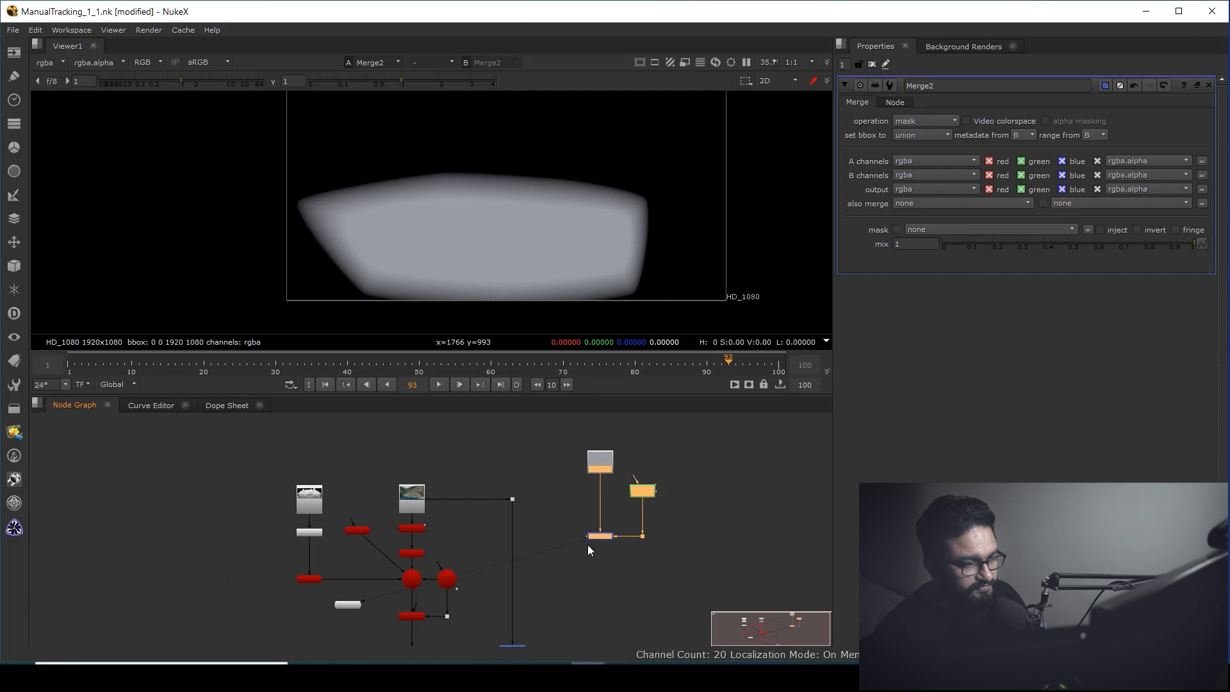
key(ctrl+x)
key(ctrl+v)
click(372, 505)
scroll(357, 514, up, 2)
drag(336, 528, 348, 474)
drag(360, 546, 355, 547)
View the ScanlineRender output and the final Merge1 composite to examine the projected constant on Card2
middle_drag(414, 559, 396, 448)
click(430, 581)
key(1)
middle_drag(526, 313, 475, 280)
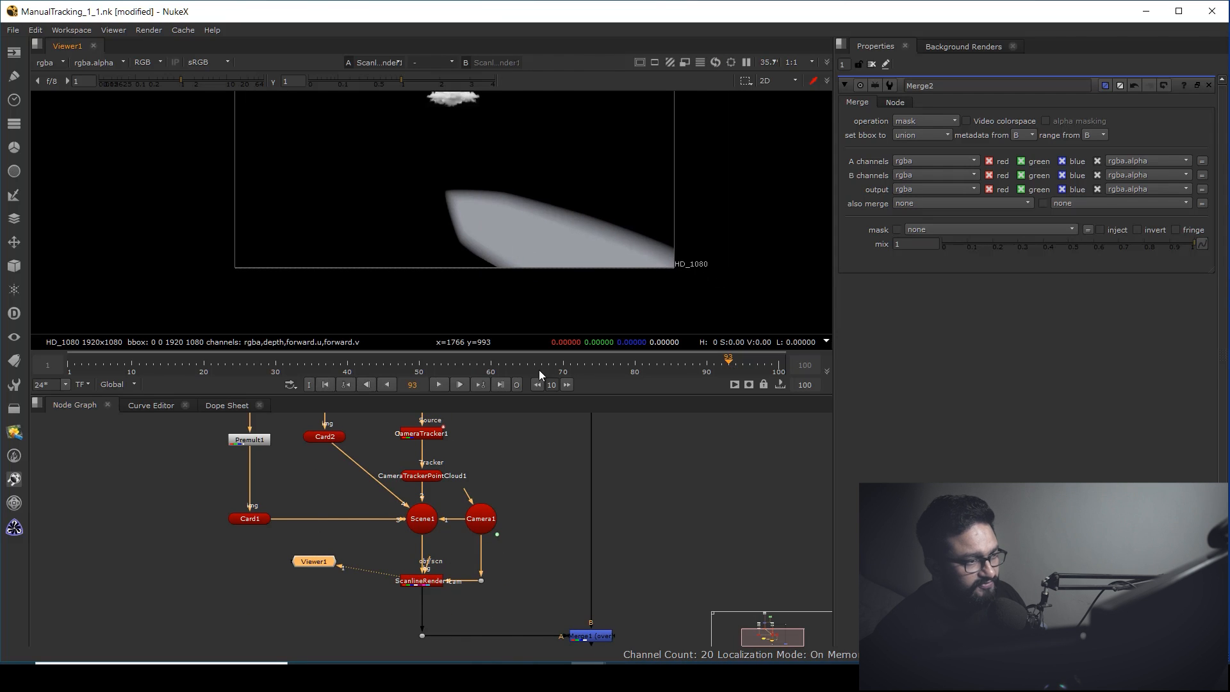
middle_drag(588, 634, 525, 578)
click(527, 579)
key(1)
middle_drag(519, 267, 532, 282)
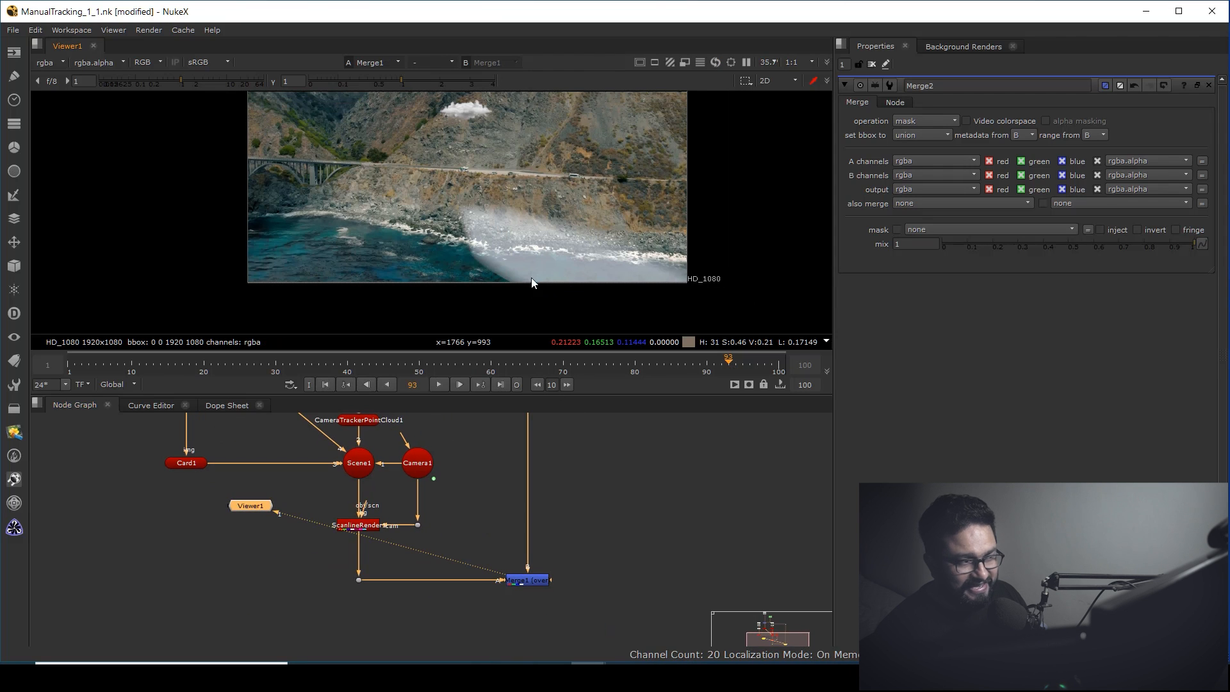
View Scene1 in 3D, adjust Card2's Y rotation and reposition the card nearer the cloud card
middle_drag(420, 487, 442, 548)
click(384, 525)
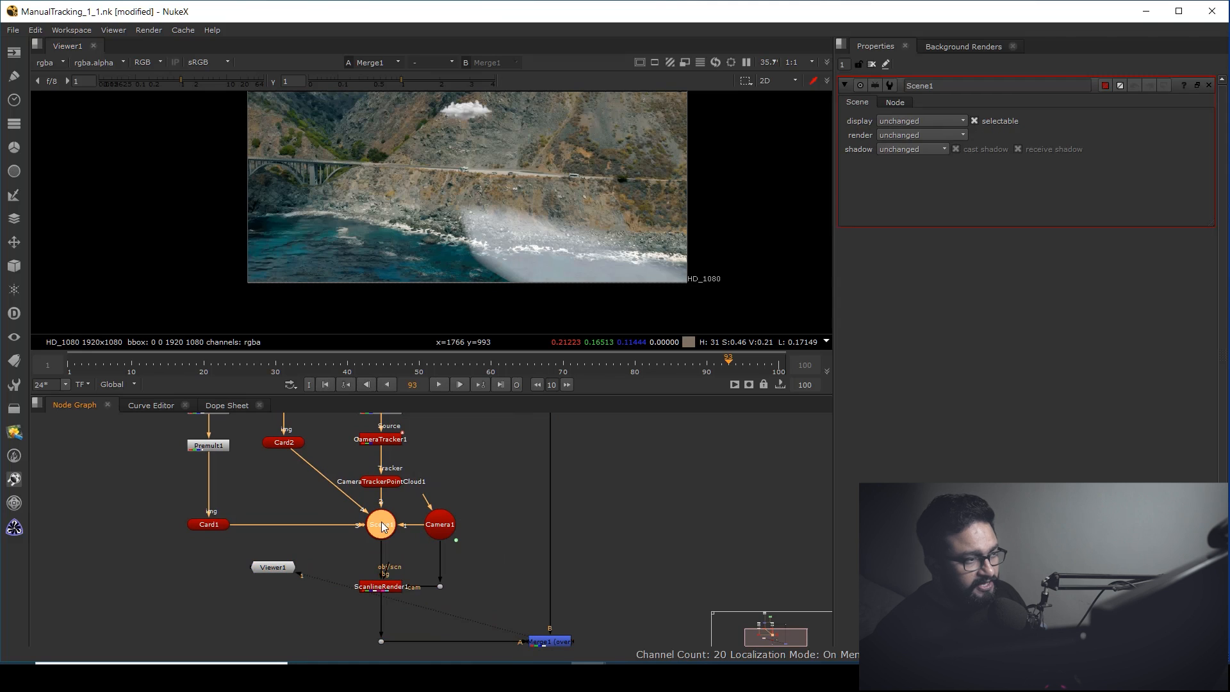
key(1)
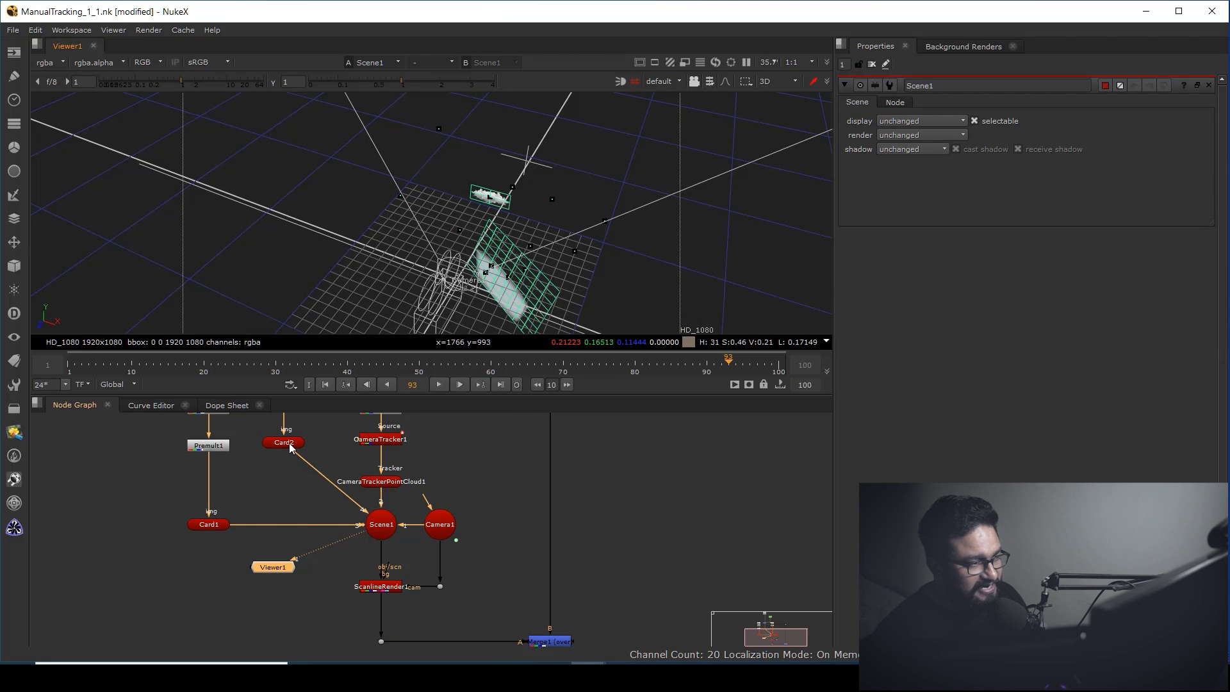
click(288, 444)
double_click(985, 320)
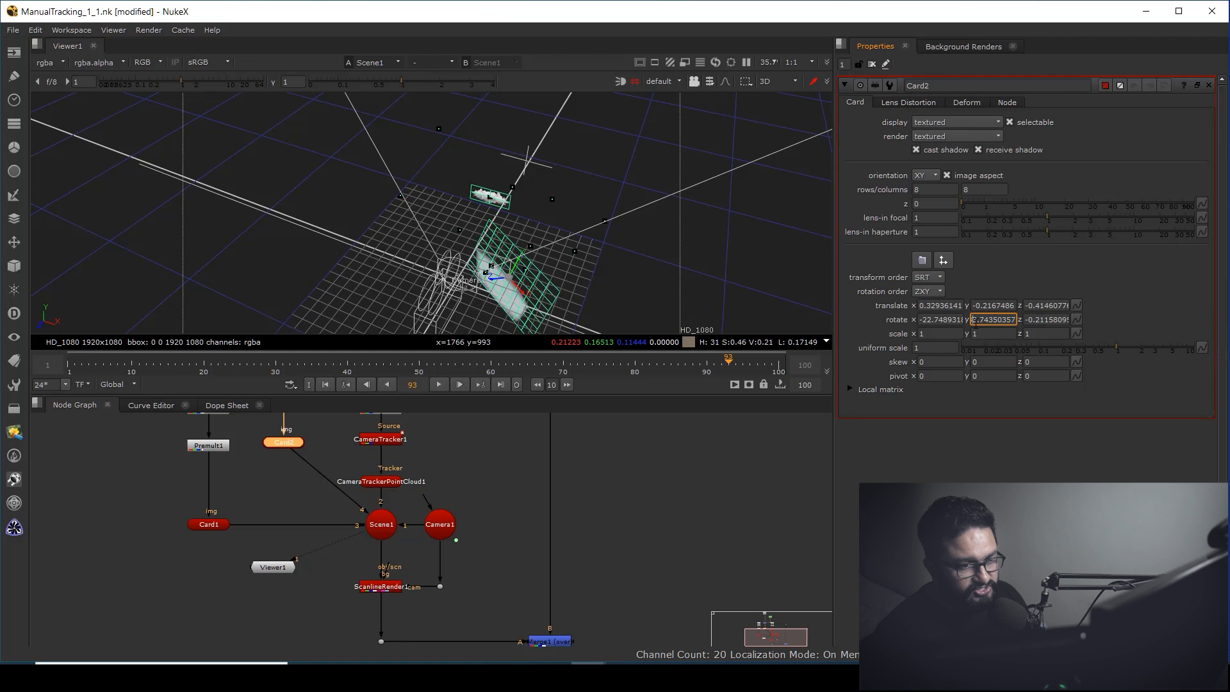
scroll(974, 322, up, 3)
click(516, 258)
ctrl+drag(517, 258, 457, 263)
drag(433, 222, 565, 282)
Set Card2's Y rotation to 0
click(992, 319)
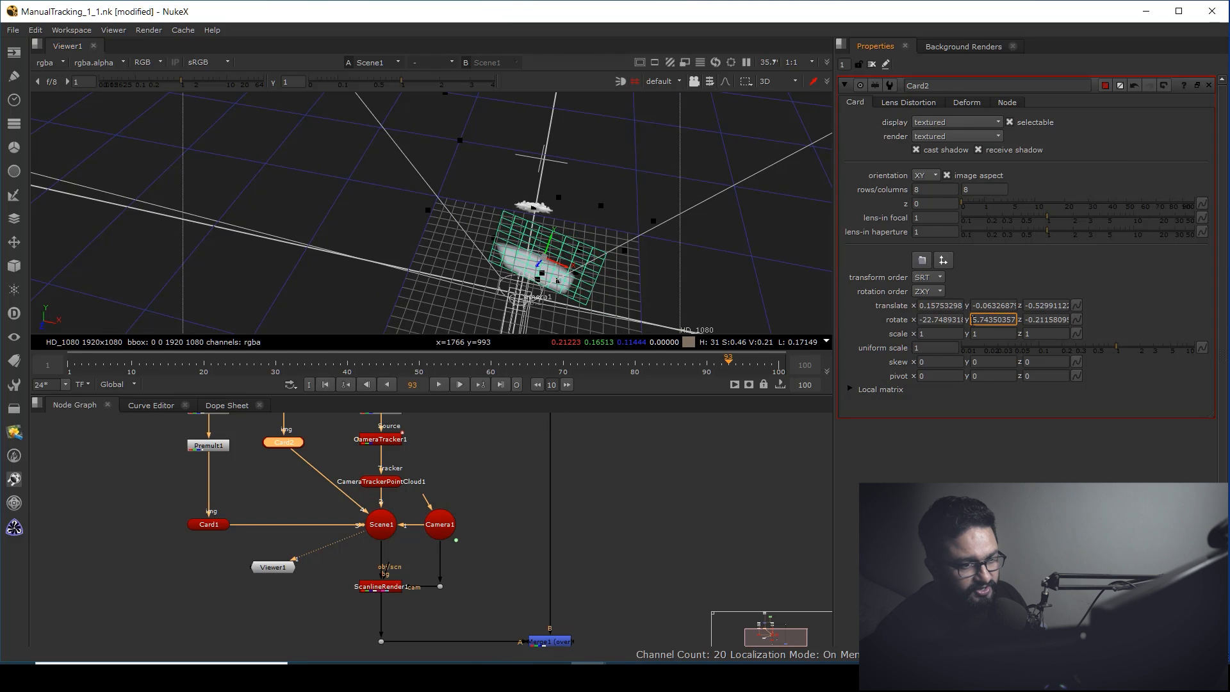
text(-10)
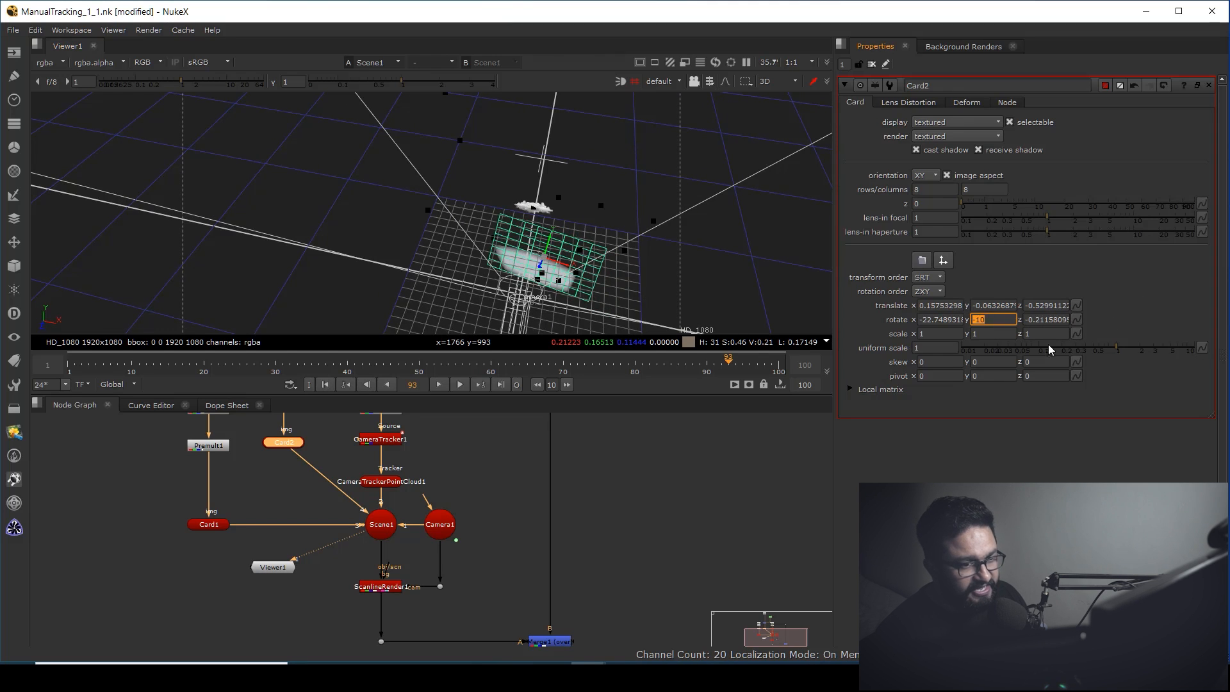
double_click(980, 319)
text(0)
key(Return)
Raise Card2 and move it farther back, set its uniform scale to 2.2, and return to the 2D view
ctrl+drag(583, 296, 447, 210)
drag(362, 116, 358, 110)
ctrl+drag(456, 191, 574, 280)
drag(1120, 349, 1142, 348)
ctrl+drag(449, 205, 359, 170)
key(Tab)
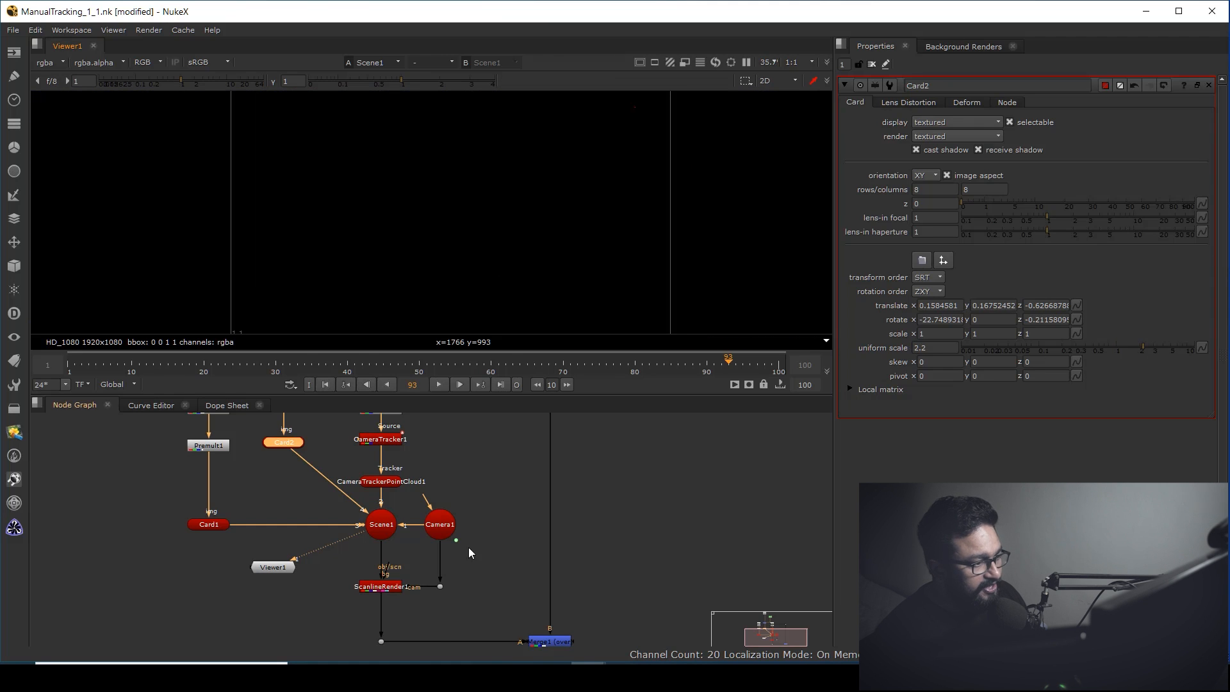
View Merge1 and lower Card2 so the grey haze covers the shoreline and water below the road
middle_drag(468, 548, 446, 505)
click(532, 599)
key(1)
middle_drag(537, 271, 505, 271)
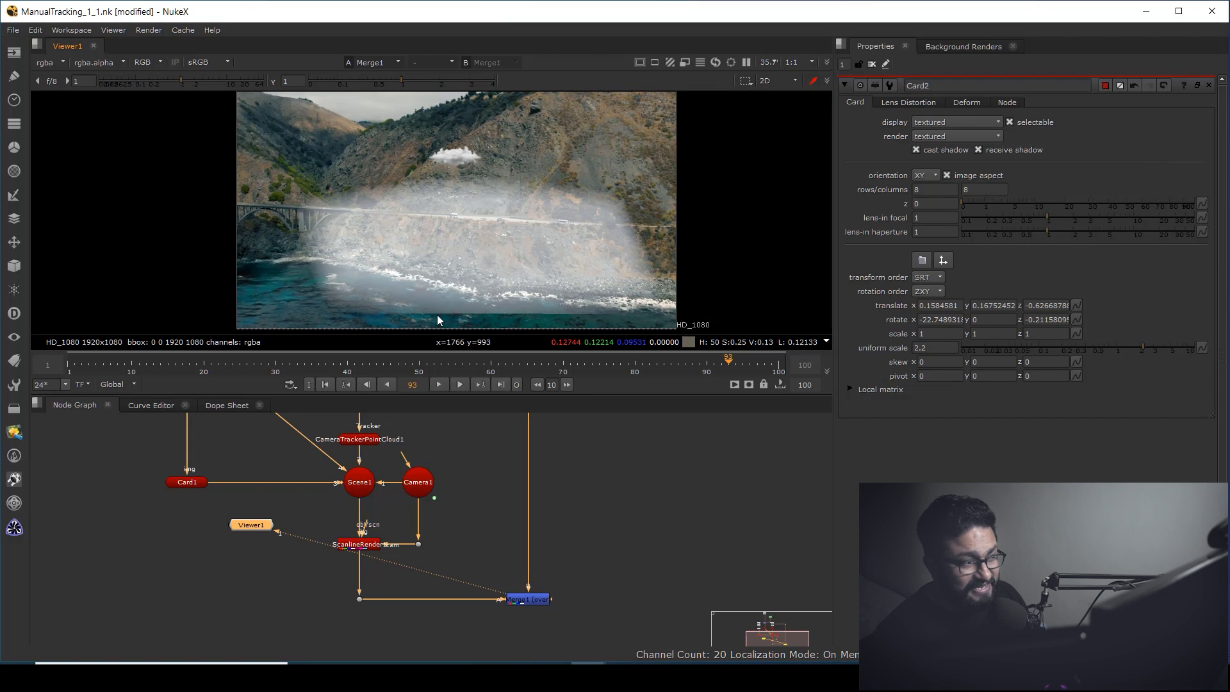
middle_drag(332, 501, 379, 578)
click(308, 477)
drag(494, 159, 512, 220)
middle_drag(513, 221, 464, 202)
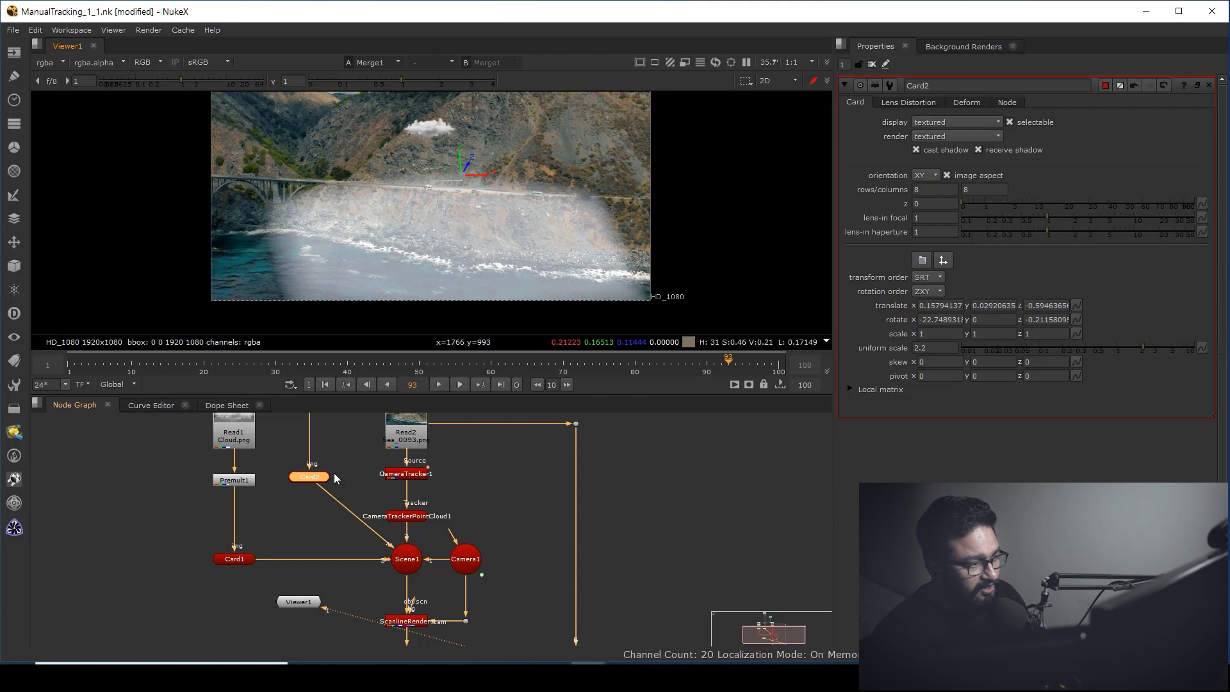
Open Roto1 and pull the Bezier points at the bridge end outward to widen the shape
click(309, 477)
middle_drag(339, 430, 359, 577)
double_click(379, 494)
scroll(353, 237, up, 3)
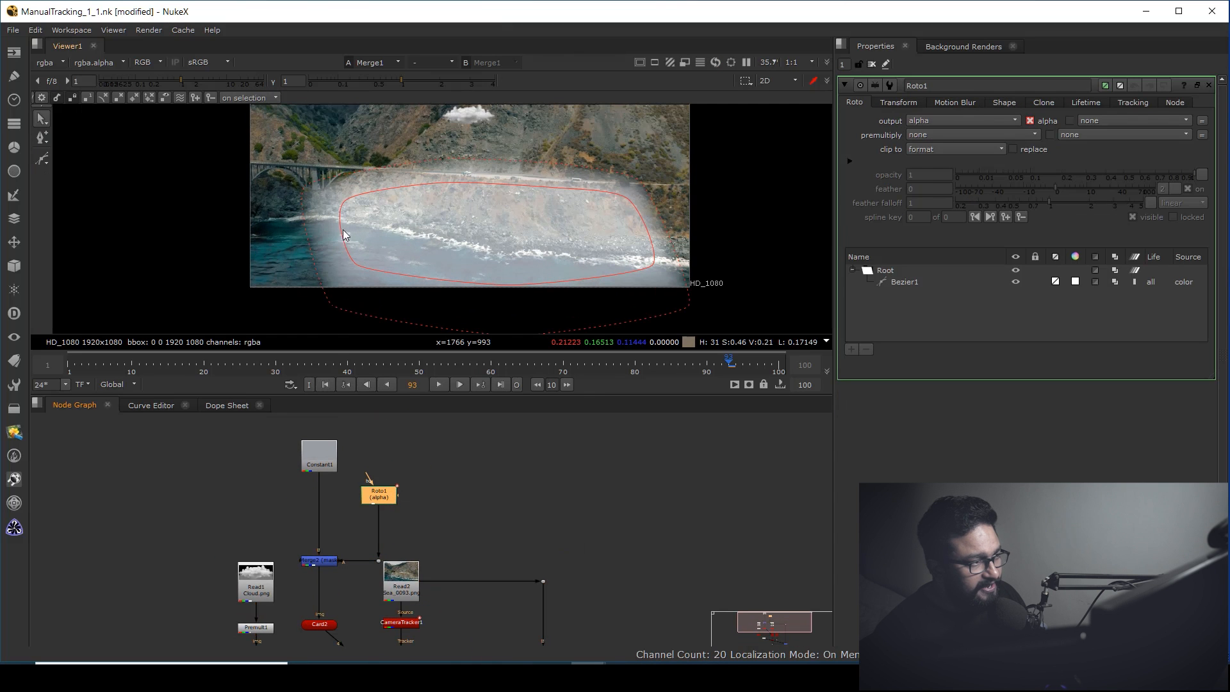
click(323, 195)
drag(356, 265, 333, 270)
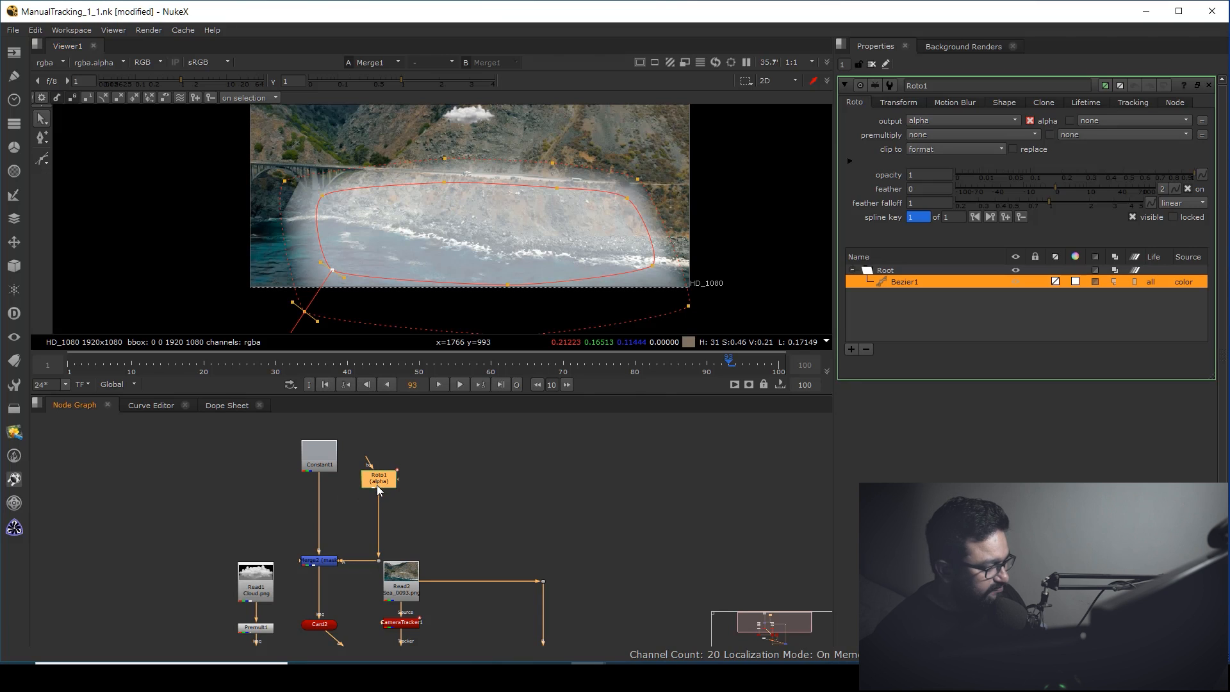
Add a Blur node below Roto1 with a size of 100
key(b)
text(100)
key(Return)
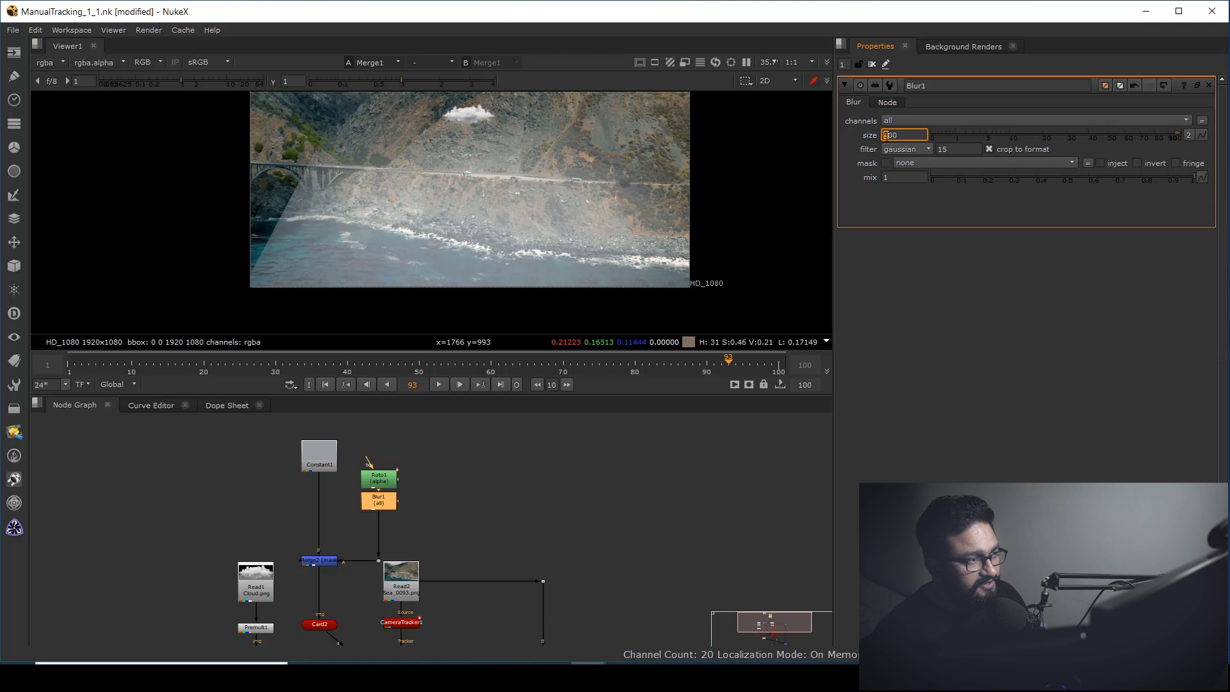
Try a uniform scale of 10 on Card2 and examine the extent of the projected Roto1 shape
middle_drag(338, 191, 357, 235)
middle_drag(378, 608, 383, 548)
scroll(377, 552, down, 3)
scroll(375, 551, up, 2)
double_click(343, 554)
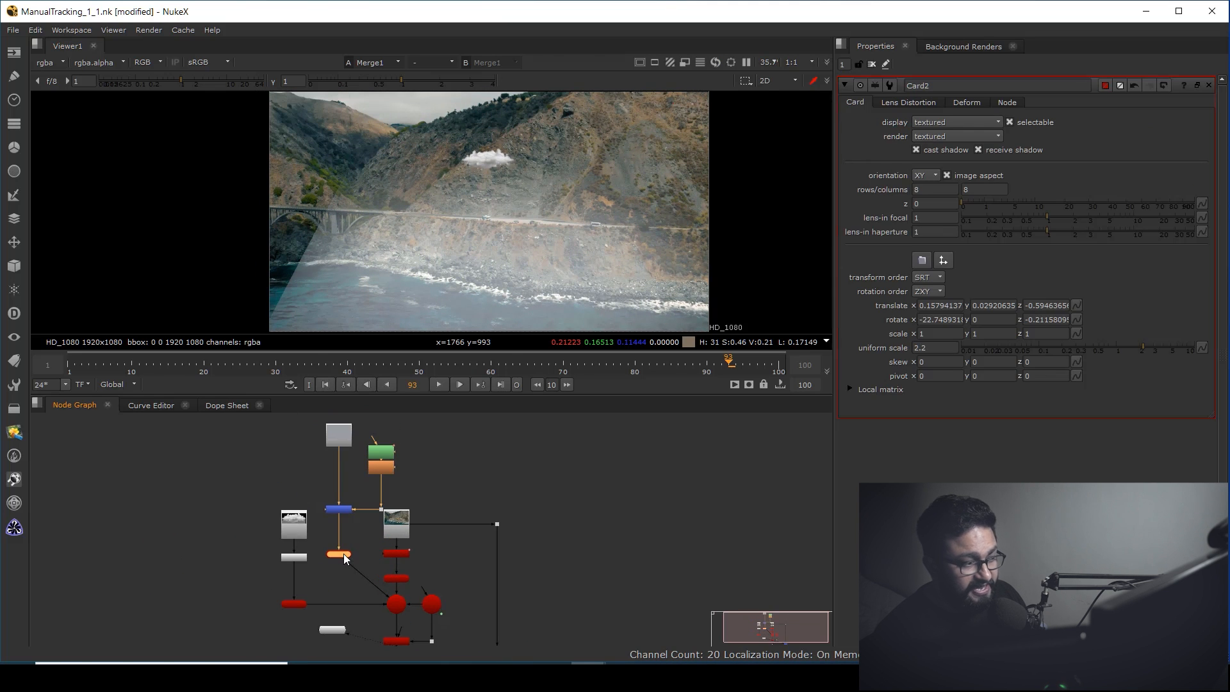
drag(1143, 344, 1197, 346)
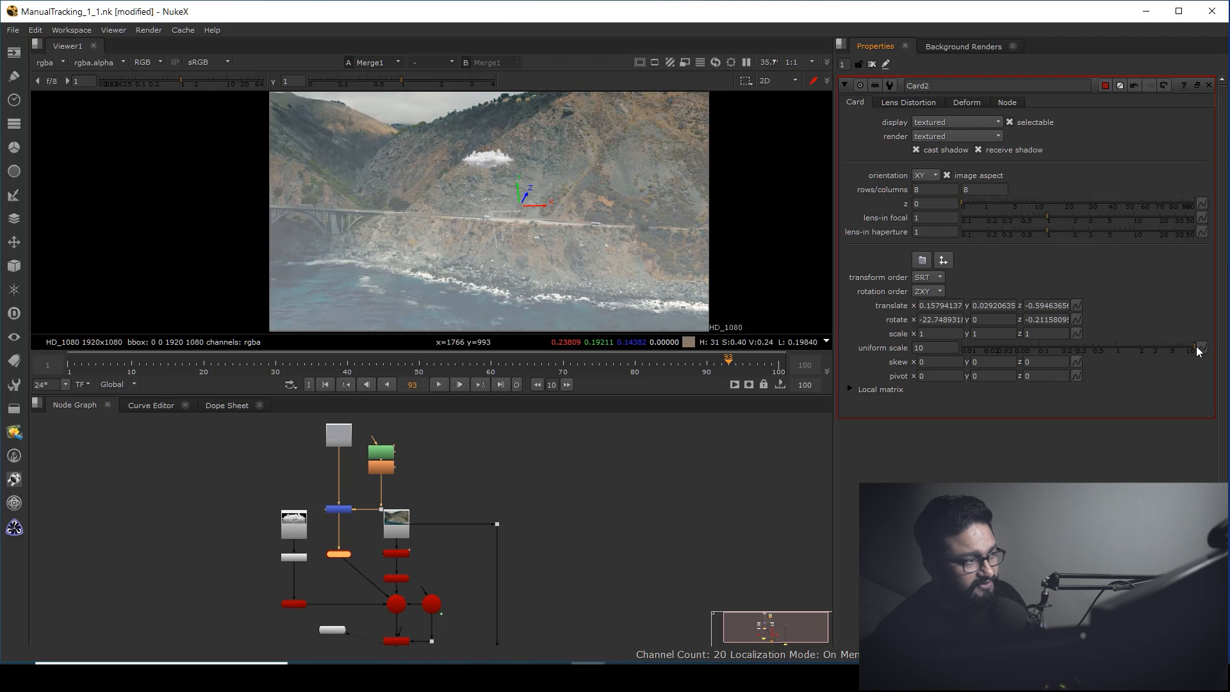
double_click(390, 451)
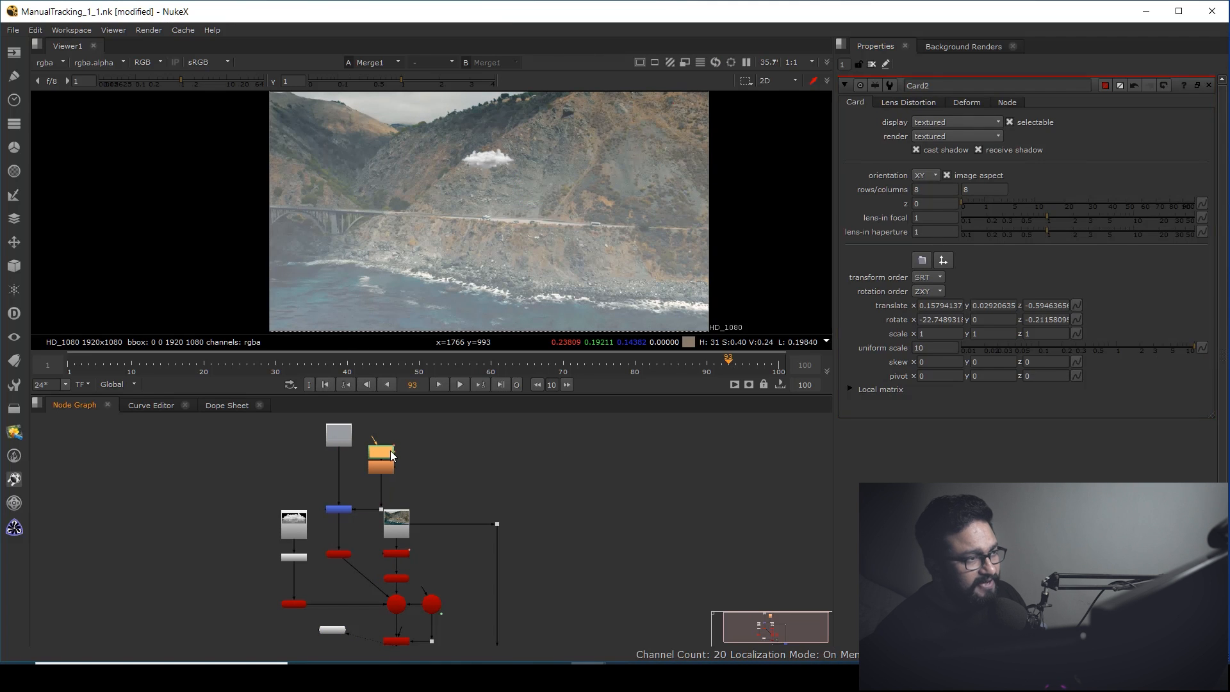
scroll(444, 209, down, 2)
scroll(431, 285, down, 10)
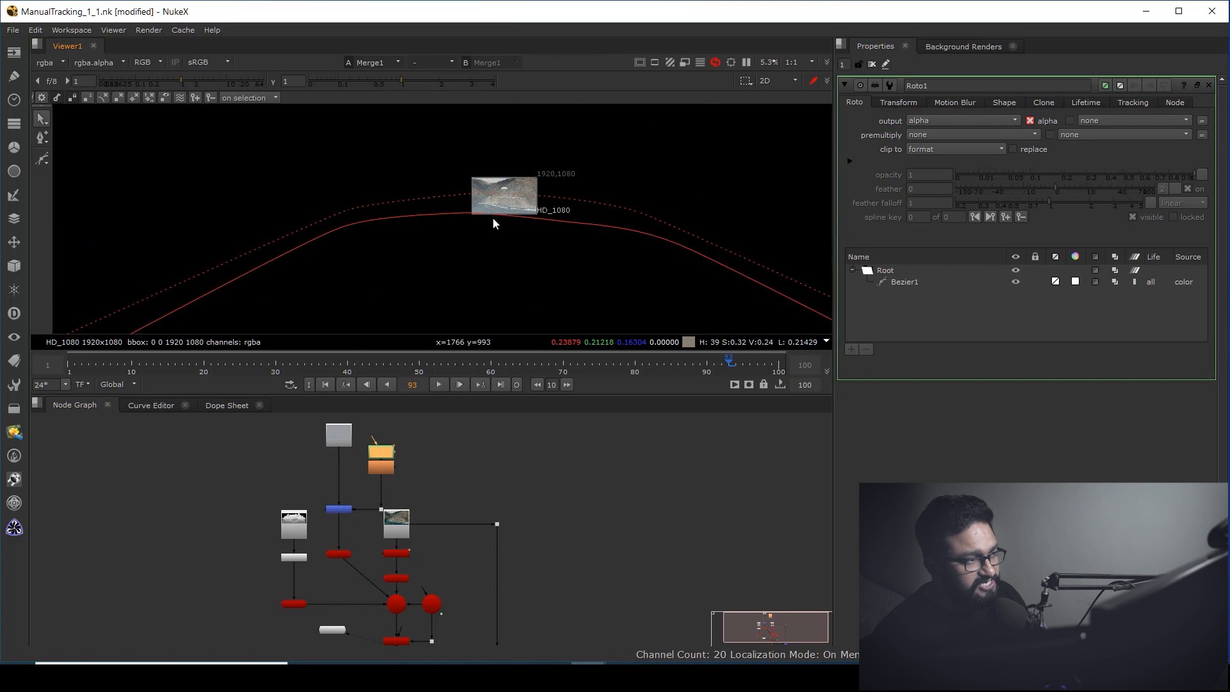
scroll(585, 267, down, 6)
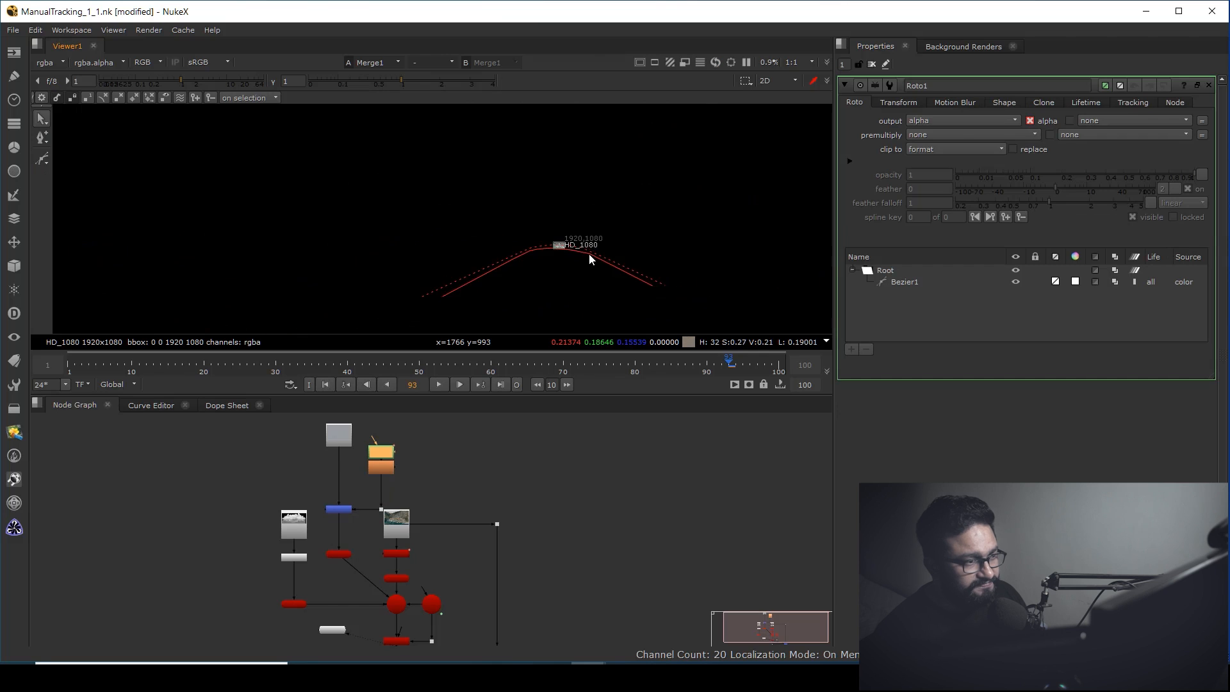
Set Card2's uniform scale to about 2.6 and reposition the card over the shoreline
double_click(347, 555)
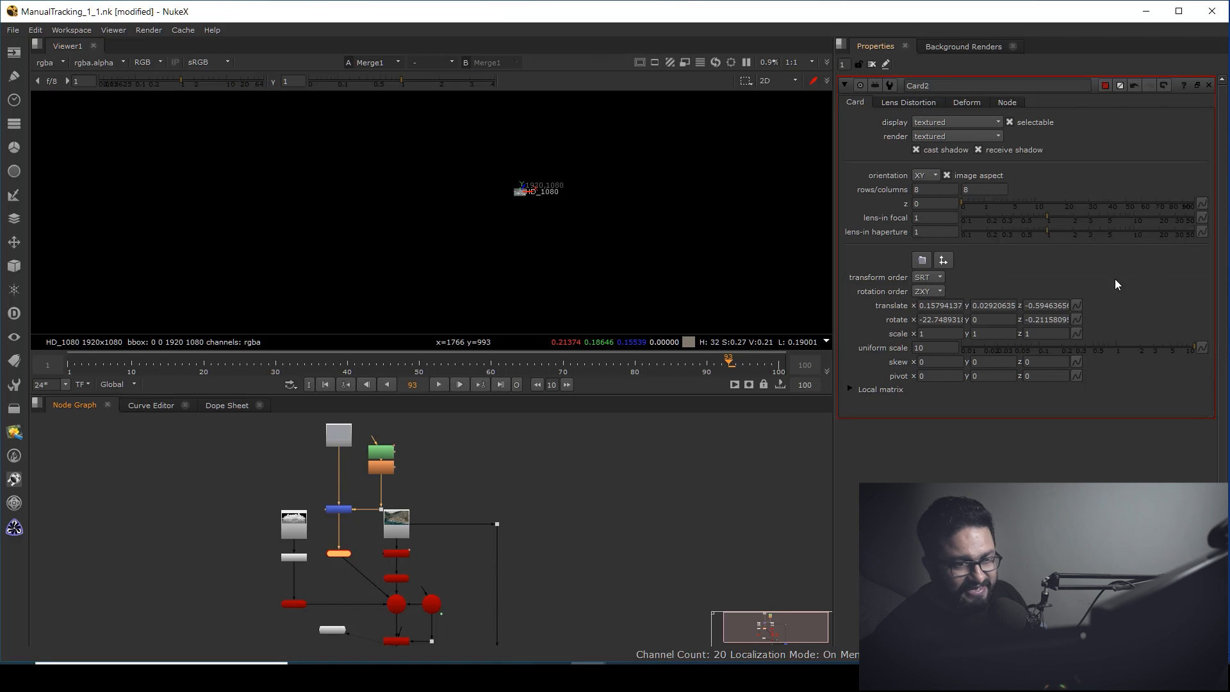
click(1156, 347)
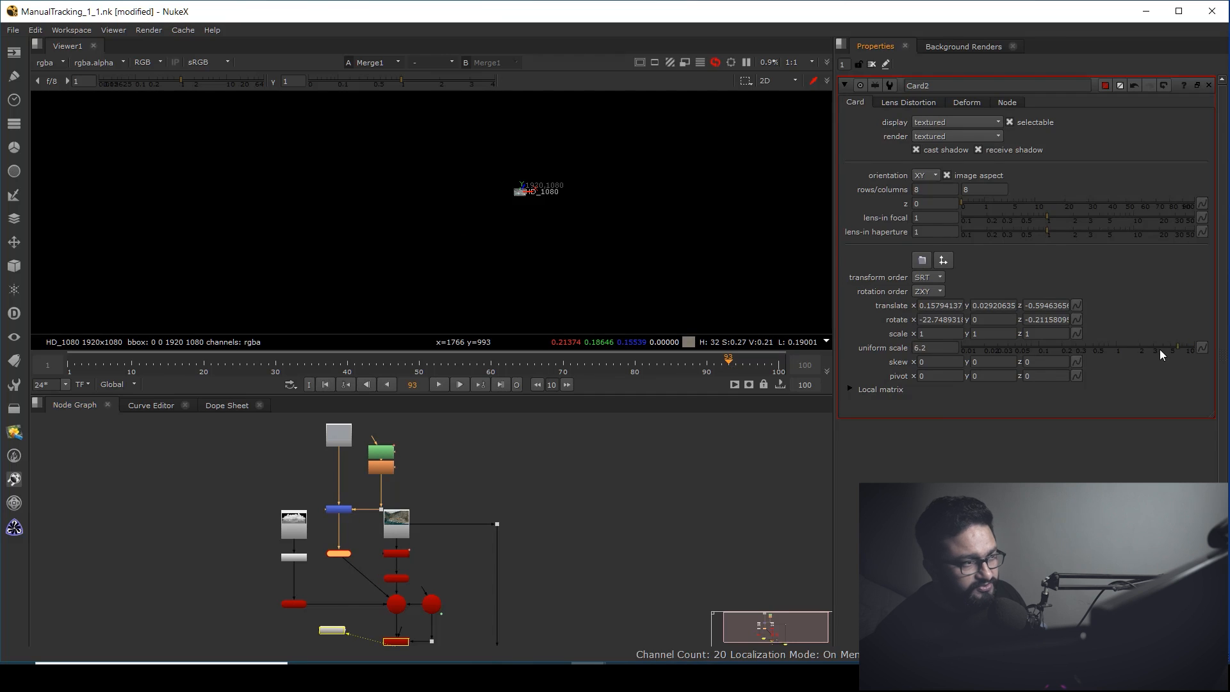
scroll(519, 253, up, 9)
scroll(519, 257, up, 4)
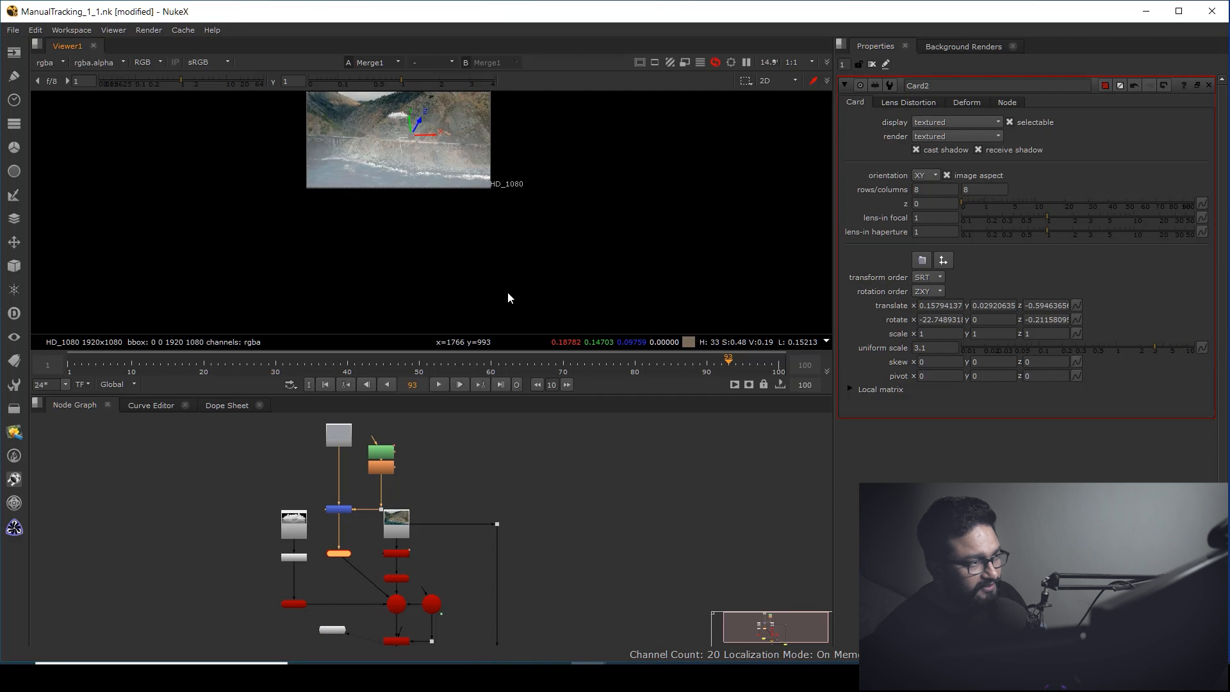
drag(1154, 353, 1152, 356)
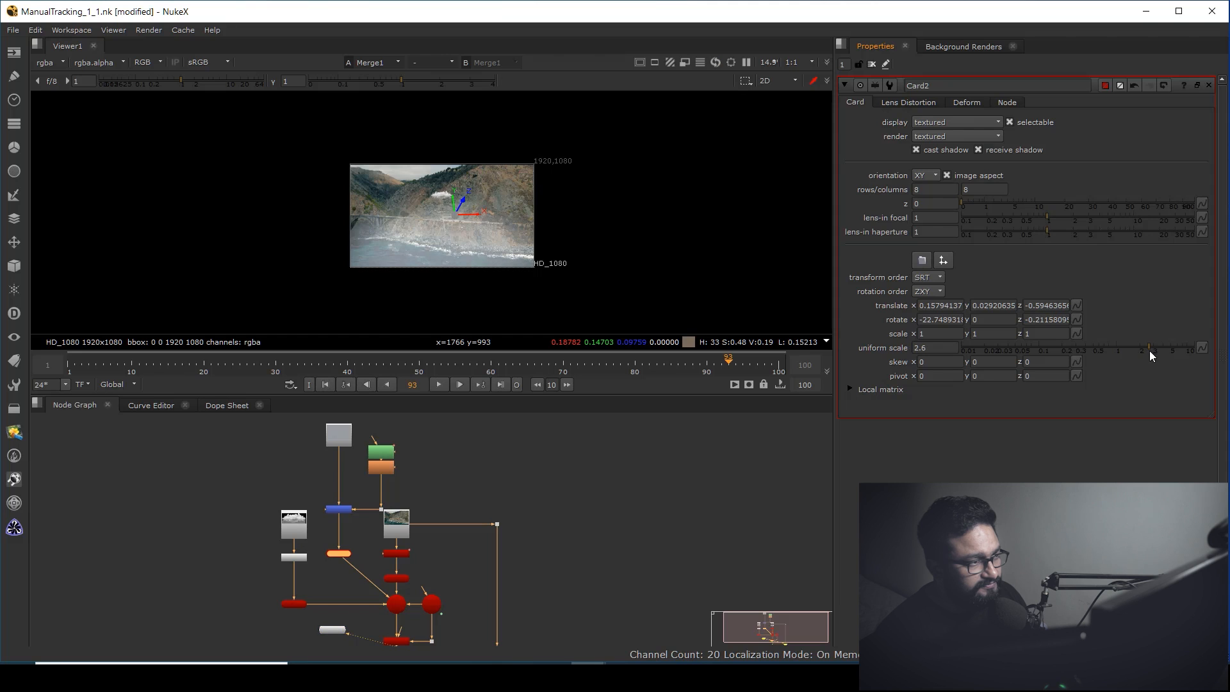
drag(483, 213, 461, 235)
Try reshaping Roto1's Bezier with its transform box, and undo the changes
double_click(381, 451)
click(512, 270)
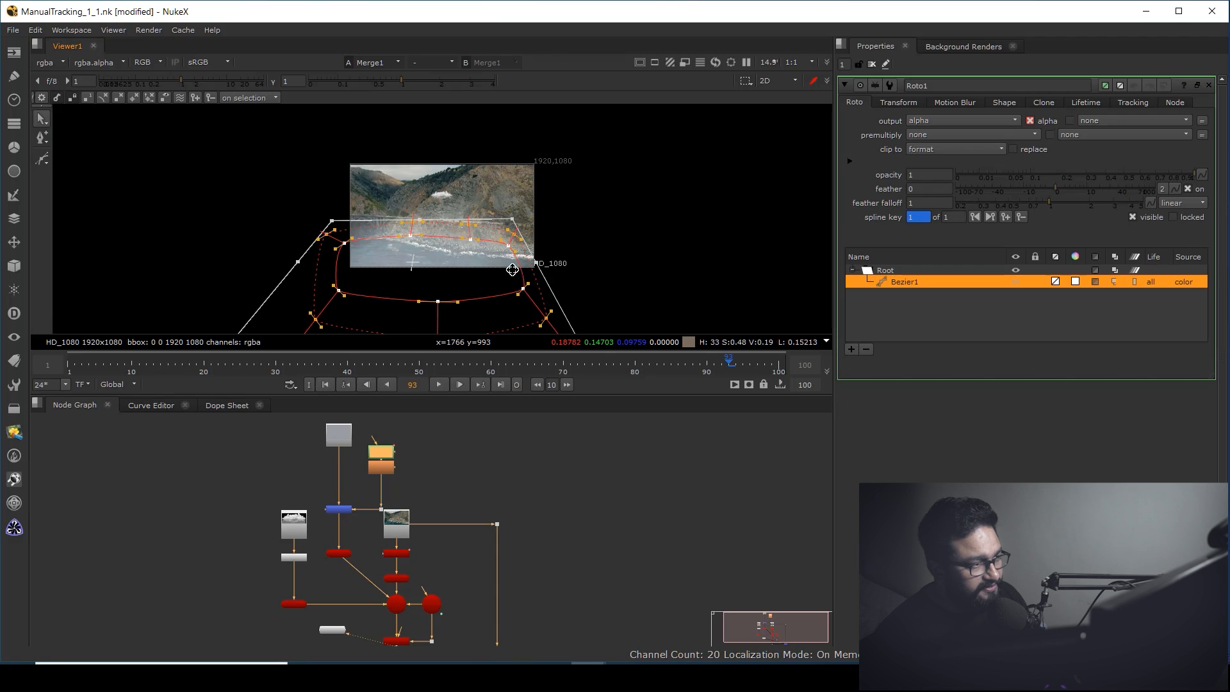
drag(513, 217, 520, 223)
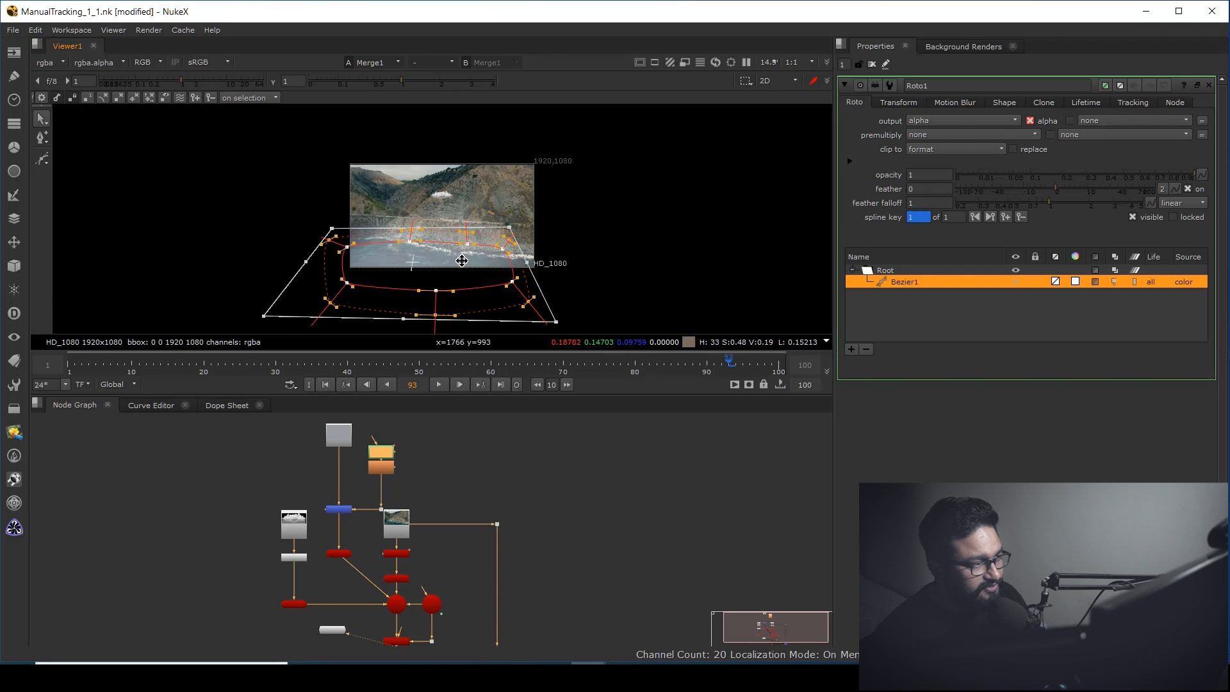
scroll(461, 263, up, 2)
key(ctrl+z)
key(ctrl+z)
Raise the lower edge of Roto1's Bezier and select its upper point at the bridge end
click(452, 282)
drag(452, 282, 456, 265)
click(334, 229)
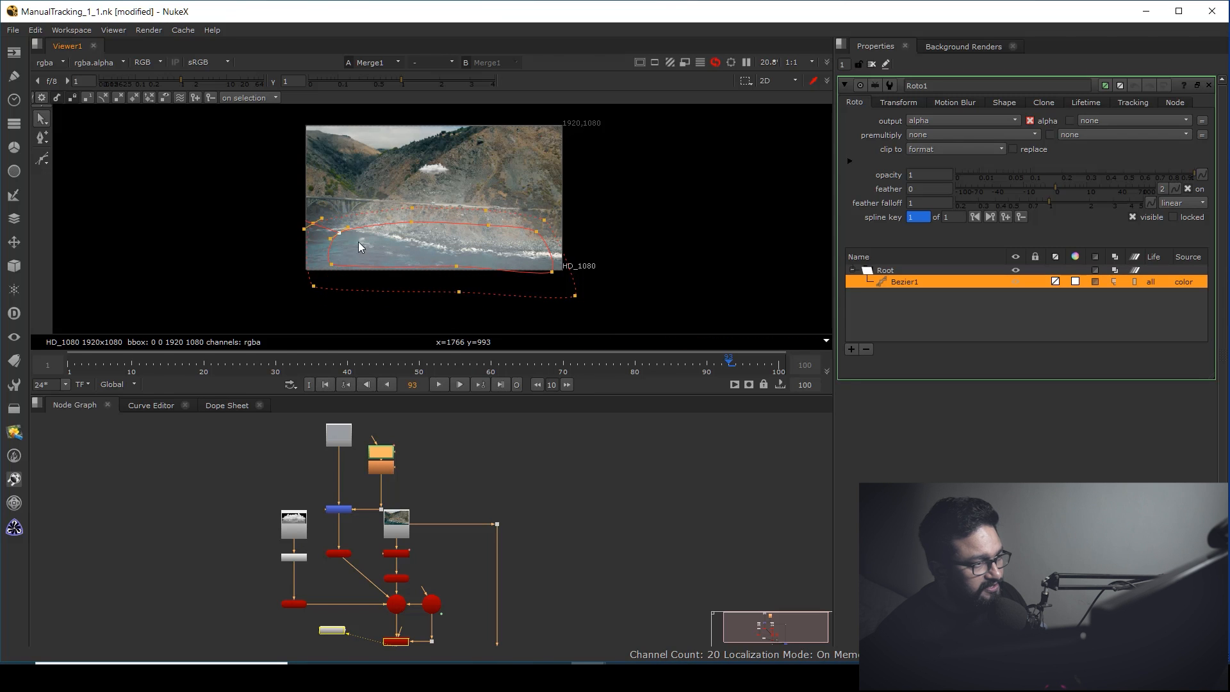
Play the composite from the first frame to check that the haze card sticks to the shoreline
click(326, 384)
key(l)
scroll(421, 259, up, 1)
scroll(425, 260, up, 2)
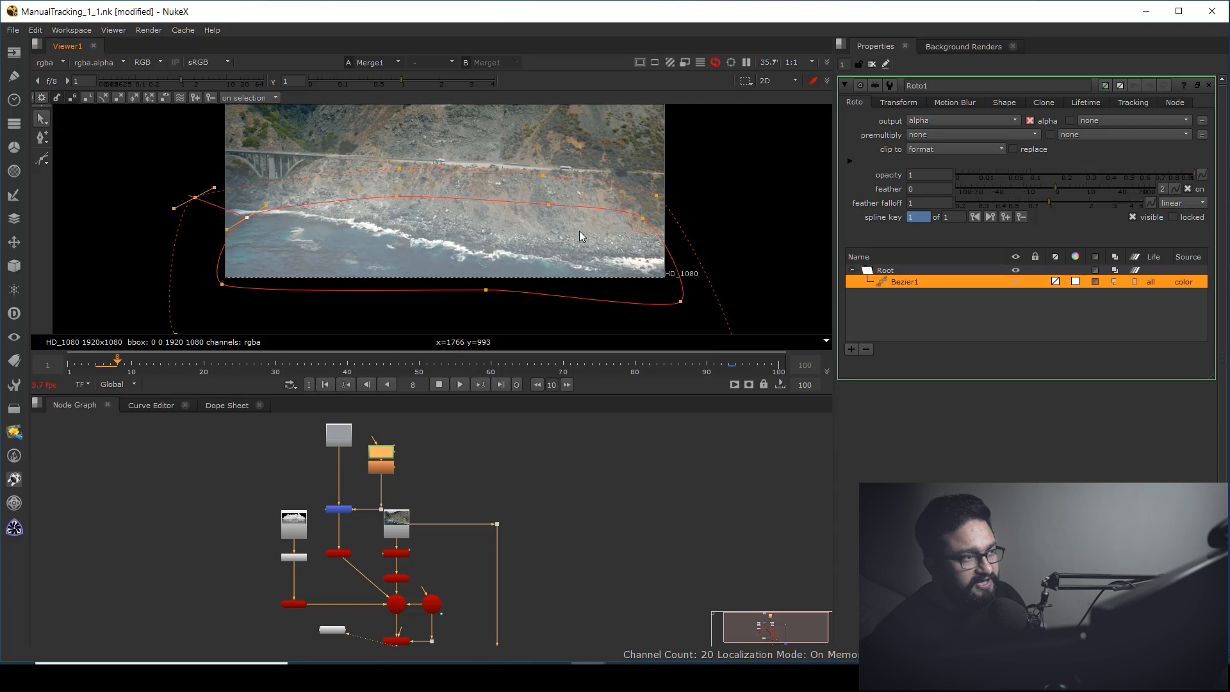
middle_drag(609, 192, 606, 240)
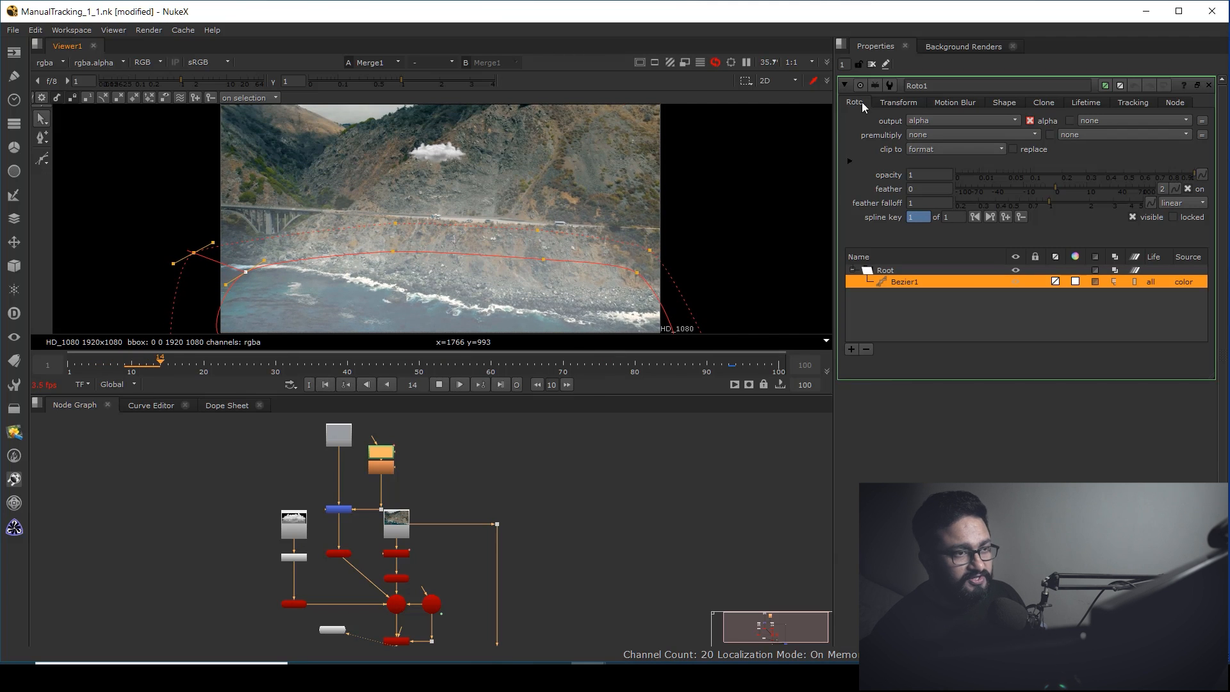
Close all open node property panels
click(872, 64)
middle_drag(567, 209, 590, 200)
scroll(590, 199, down, 1)
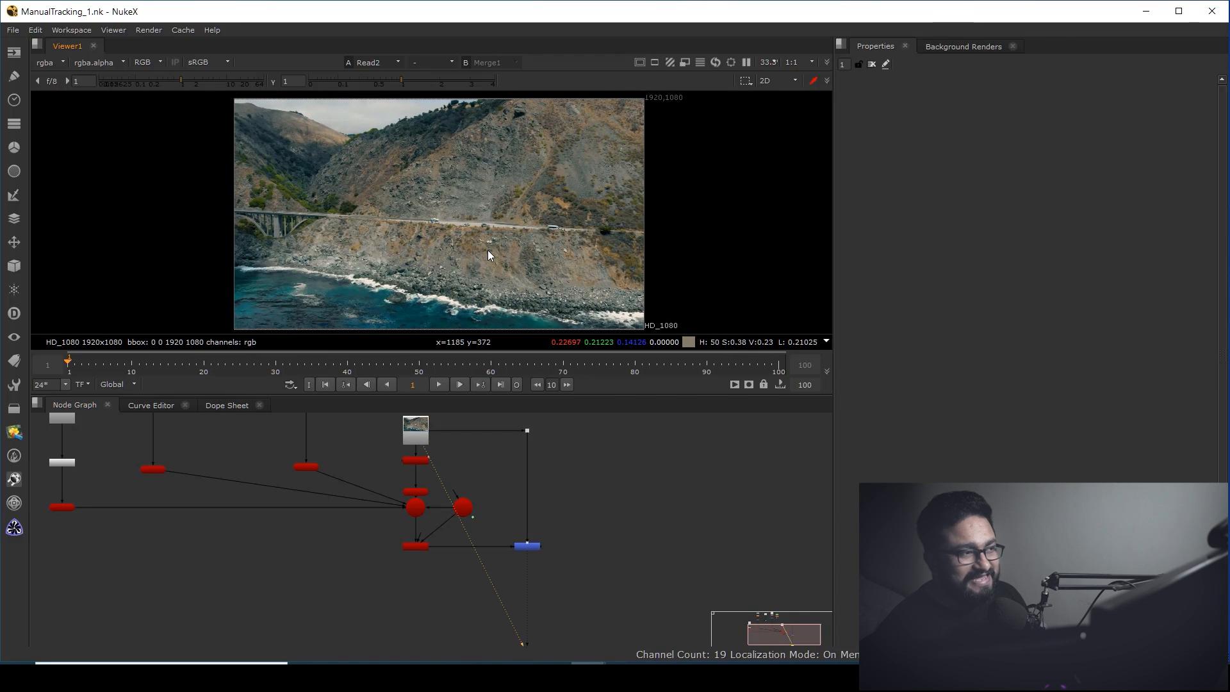
Compare the original plate with the finished composite in the enlarged viewer by switching repeatedly between the two
key(space)
scroll(578, 306, up, 1)
key(1)
key(2)
key(1)
key(2)
key(1)
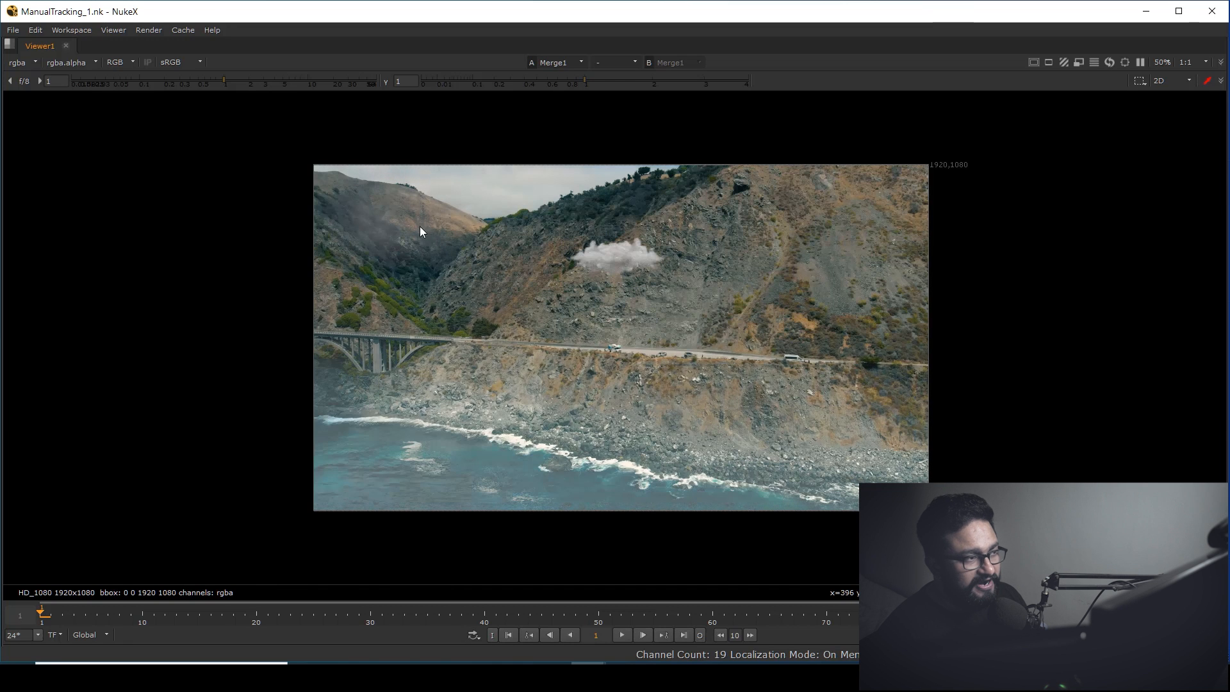
Compare the plate and the composite up close around the haze in the valley between the hills
scroll(421, 232, up, 5)
key(2)
key(1)
middle_drag(623, 360, 617, 359)
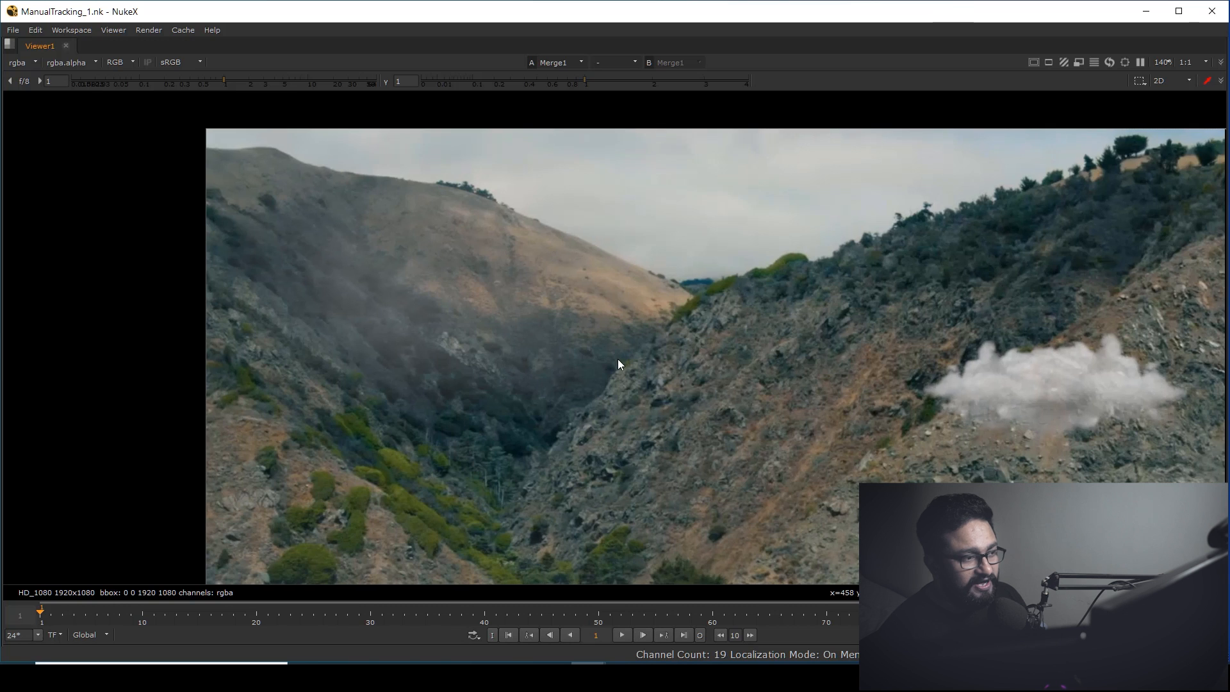
scroll(622, 371, down, 5)
scroll(619, 378, up, 1)
Review the complete node graph, and play the finished composite from frame 1 in the enlarged viewer
key(space)
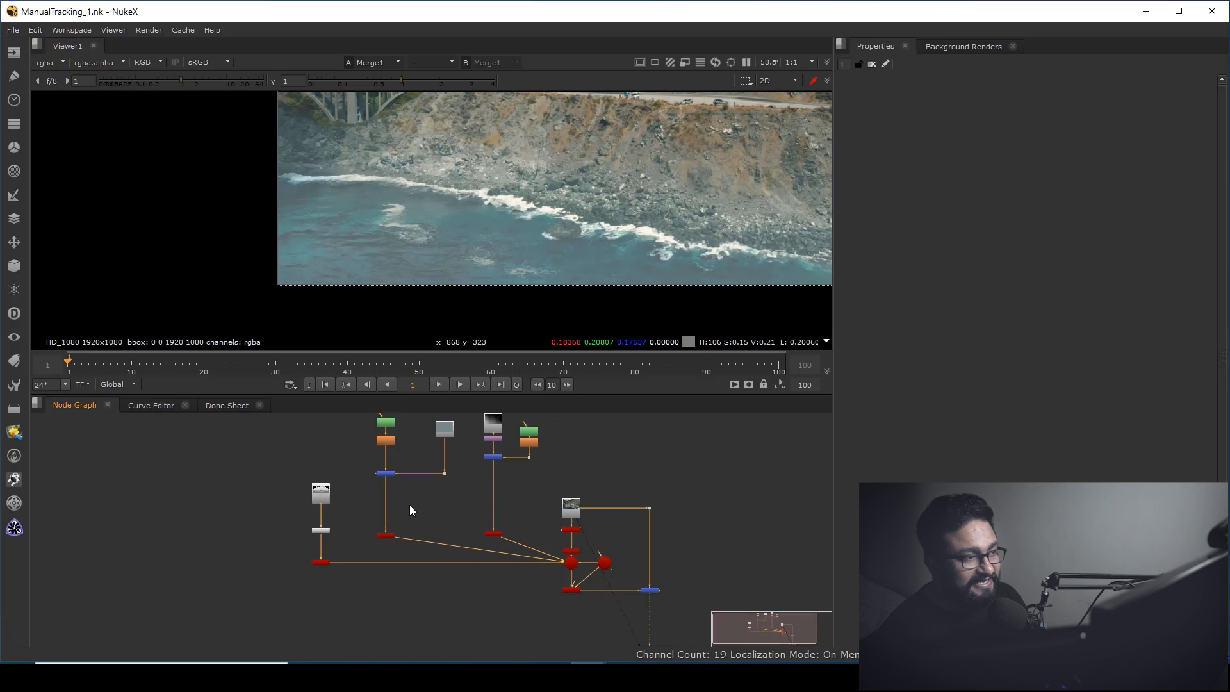
key(f)
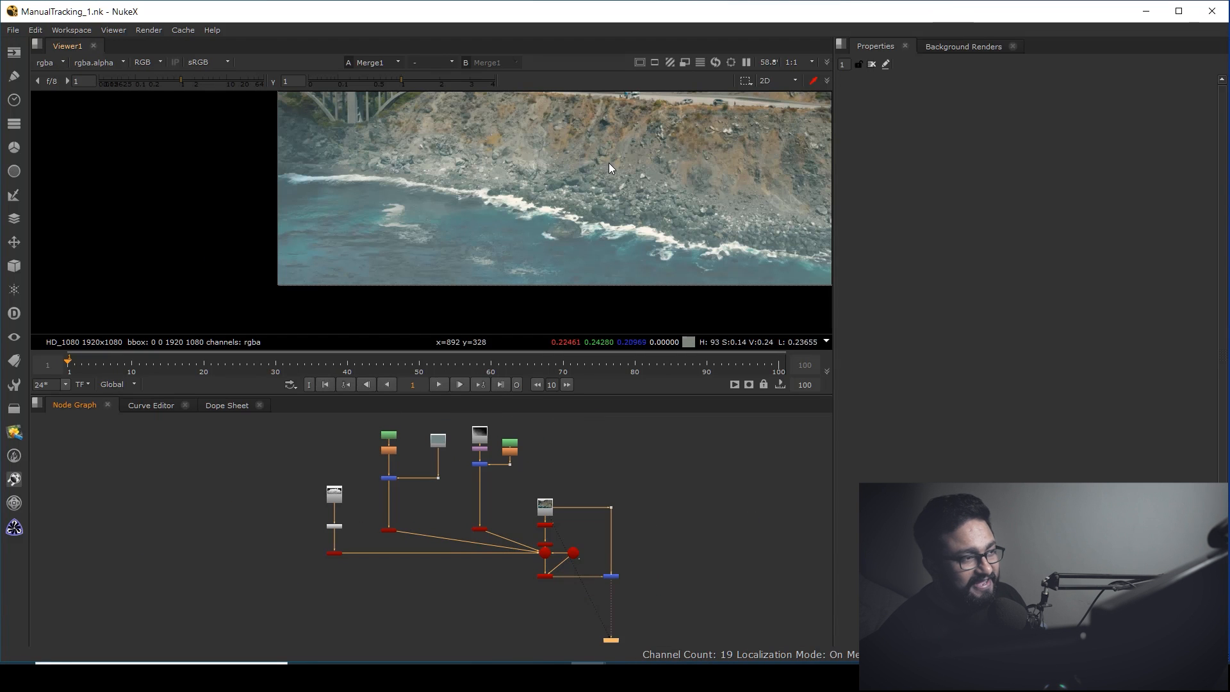
key(space)
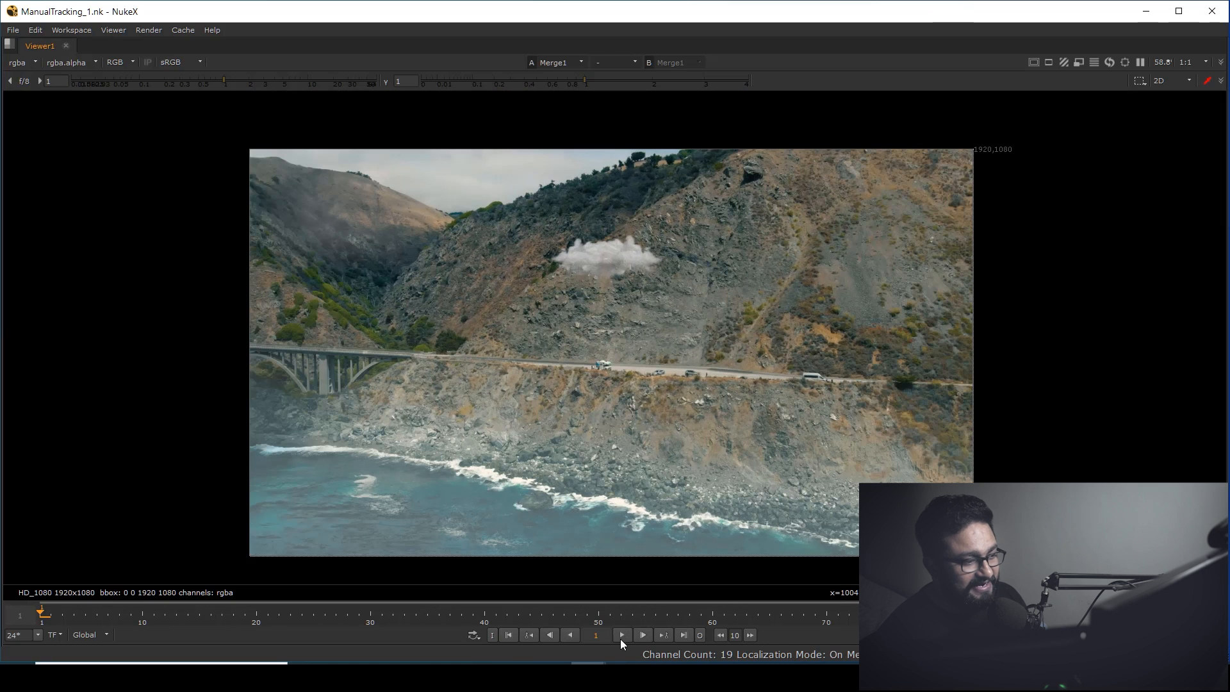
key(l)
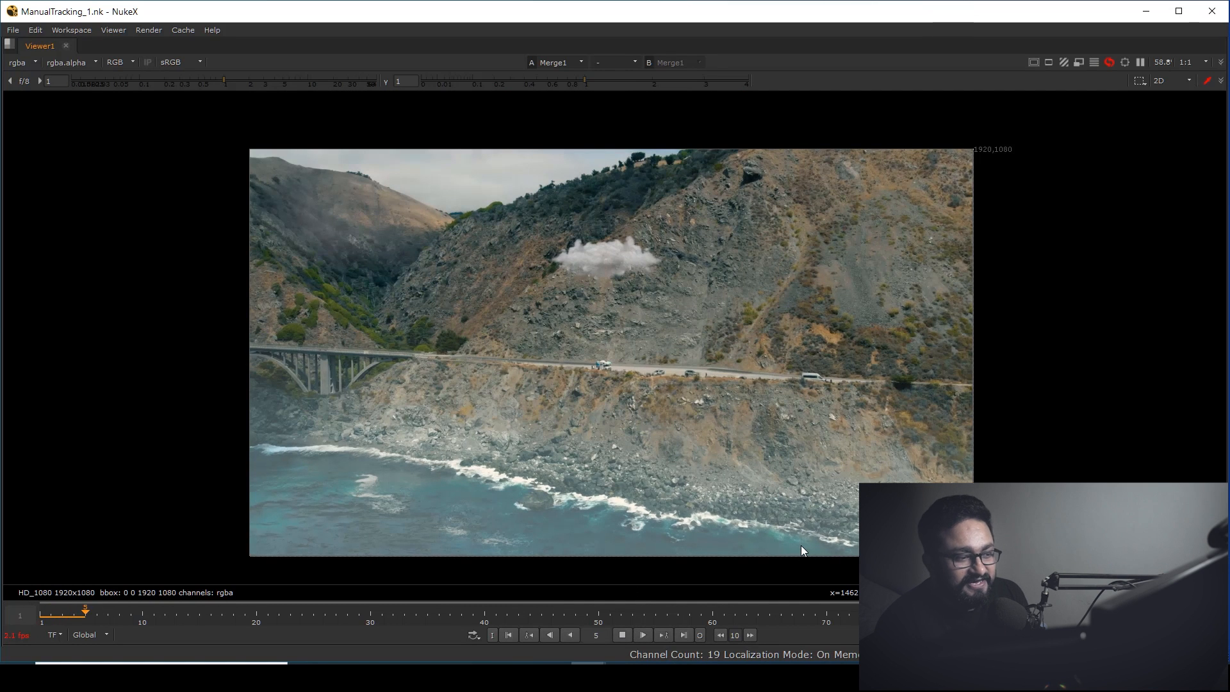